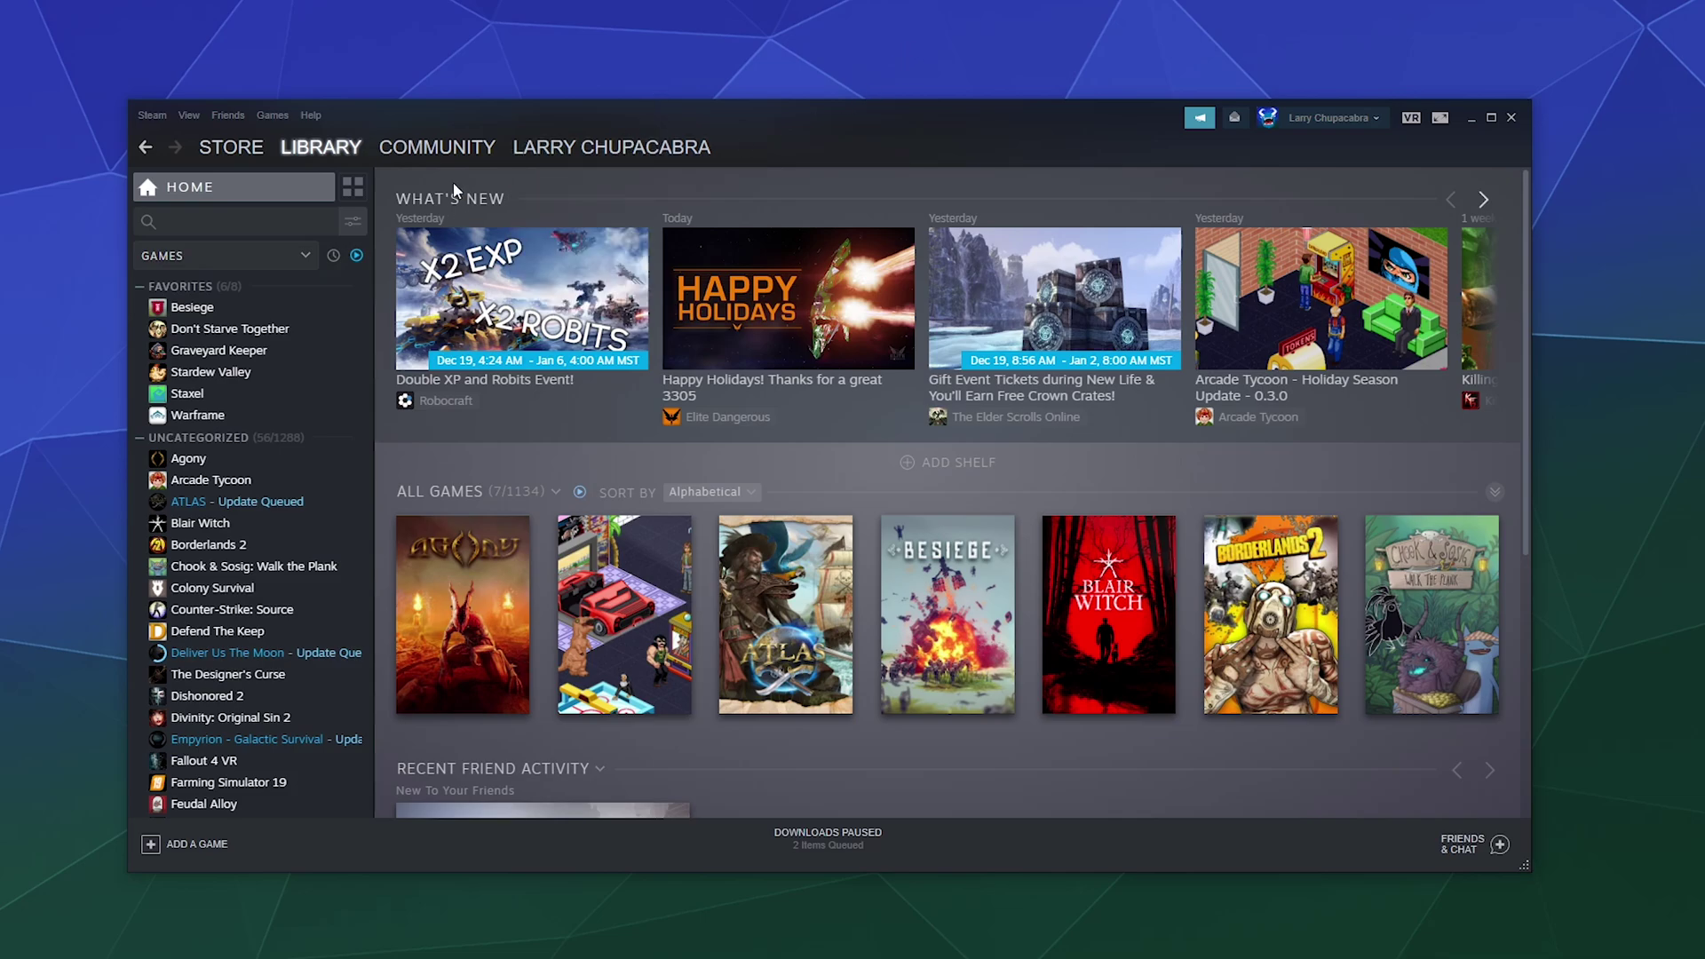
left_click(211, 418)
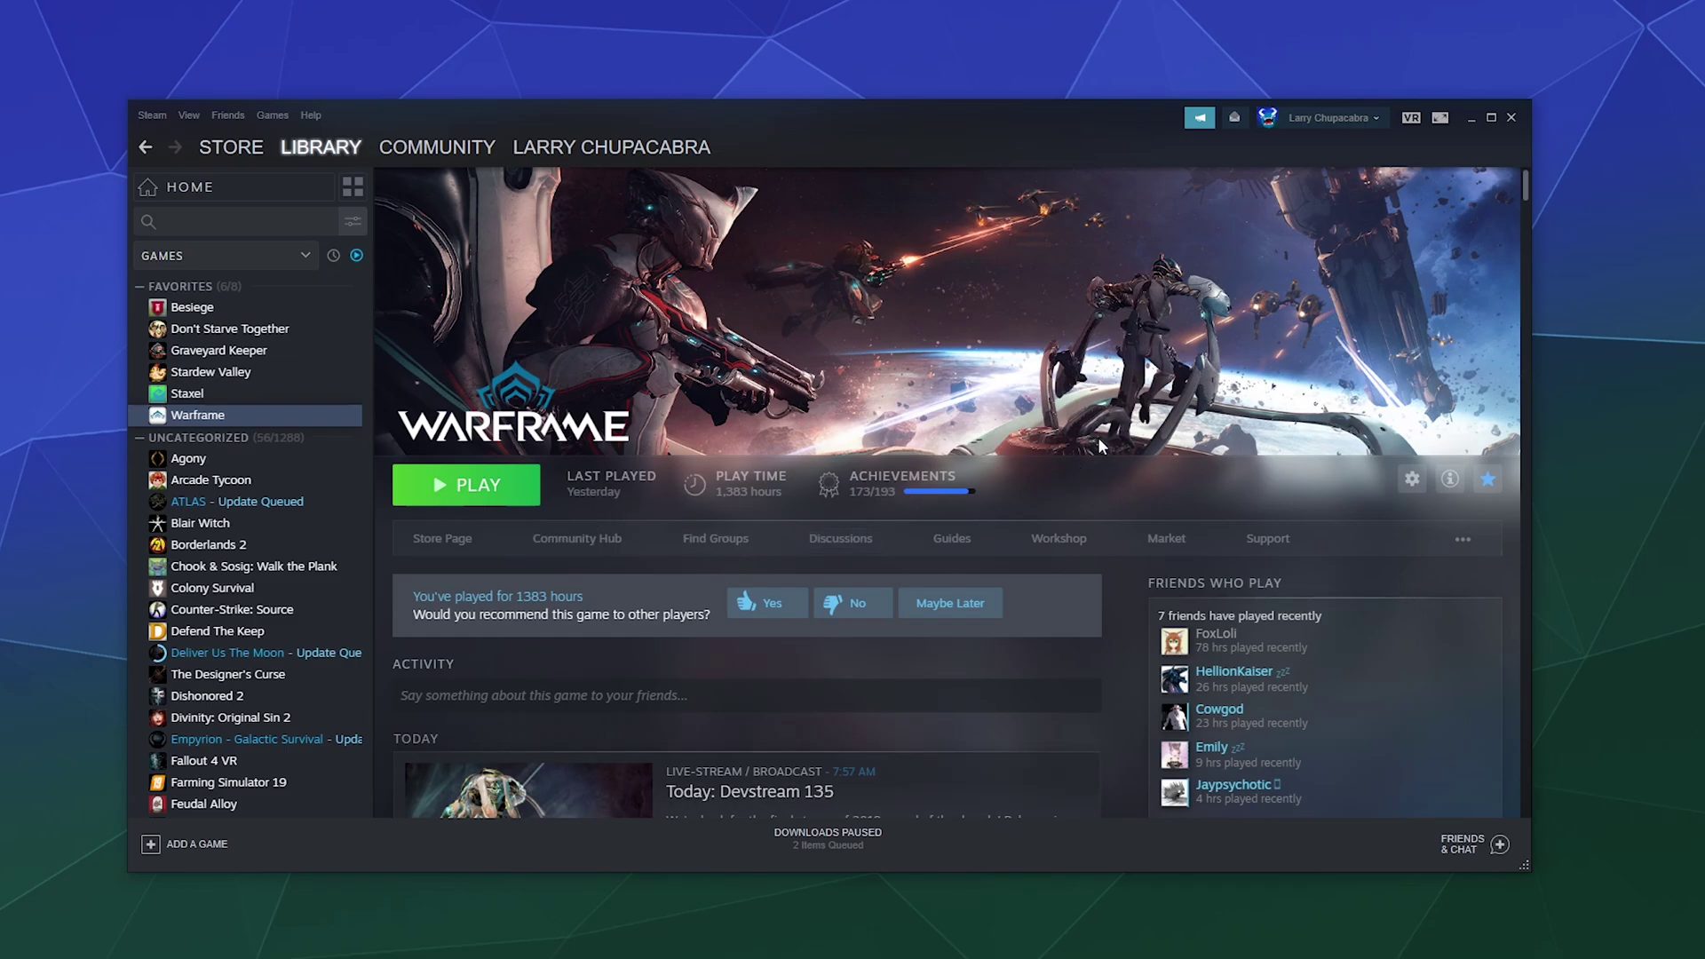
scroll(1085, 410, "down", 2)
scroll(1086, 413, "down", 5)
scroll(1082, 470, "up", 3)
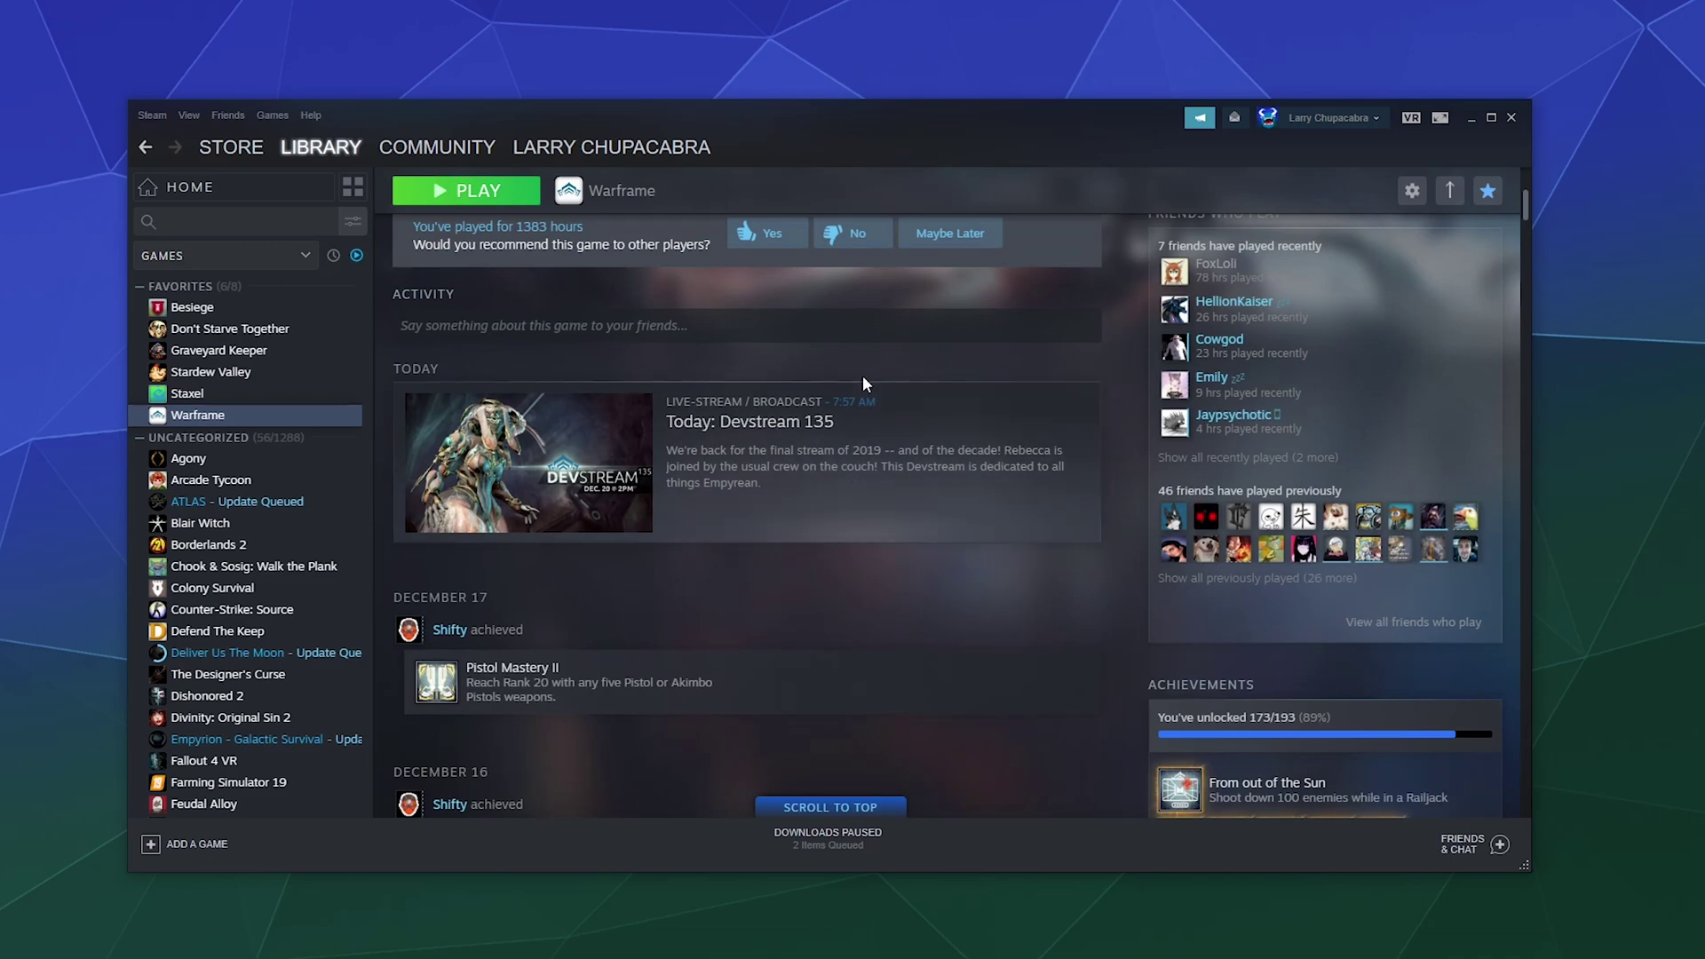
scroll(979, 562, "up", 1)
scroll(957, 658, "down", 4)
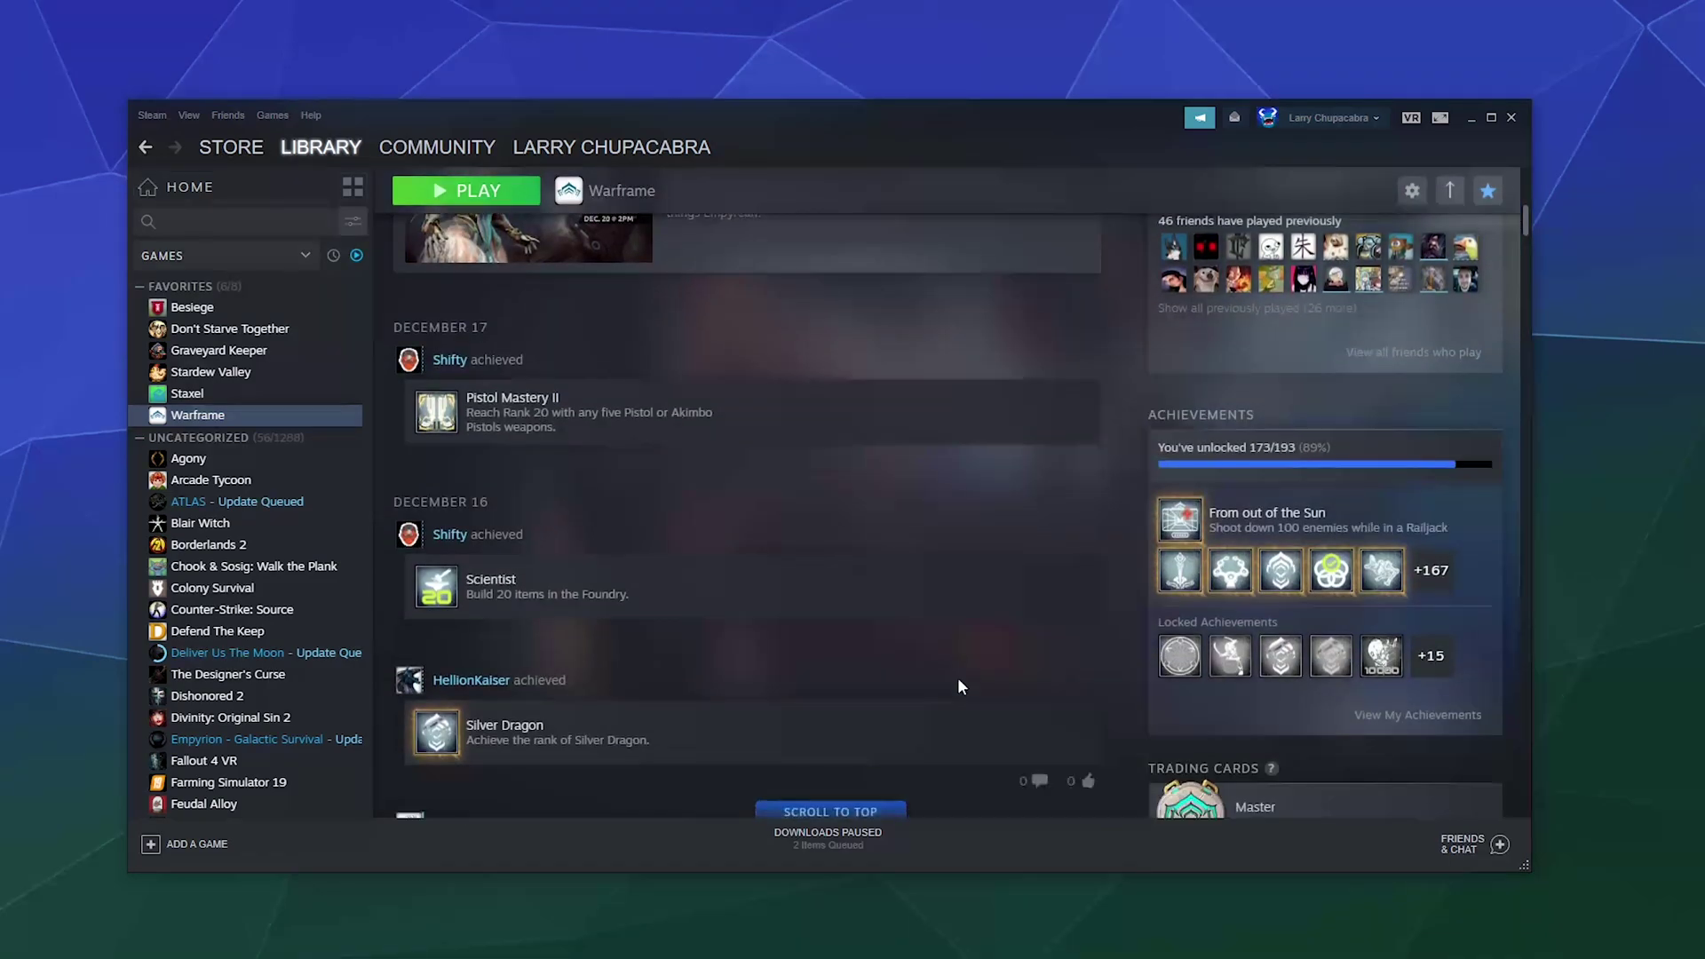
scroll(888, 568, "down", 4)
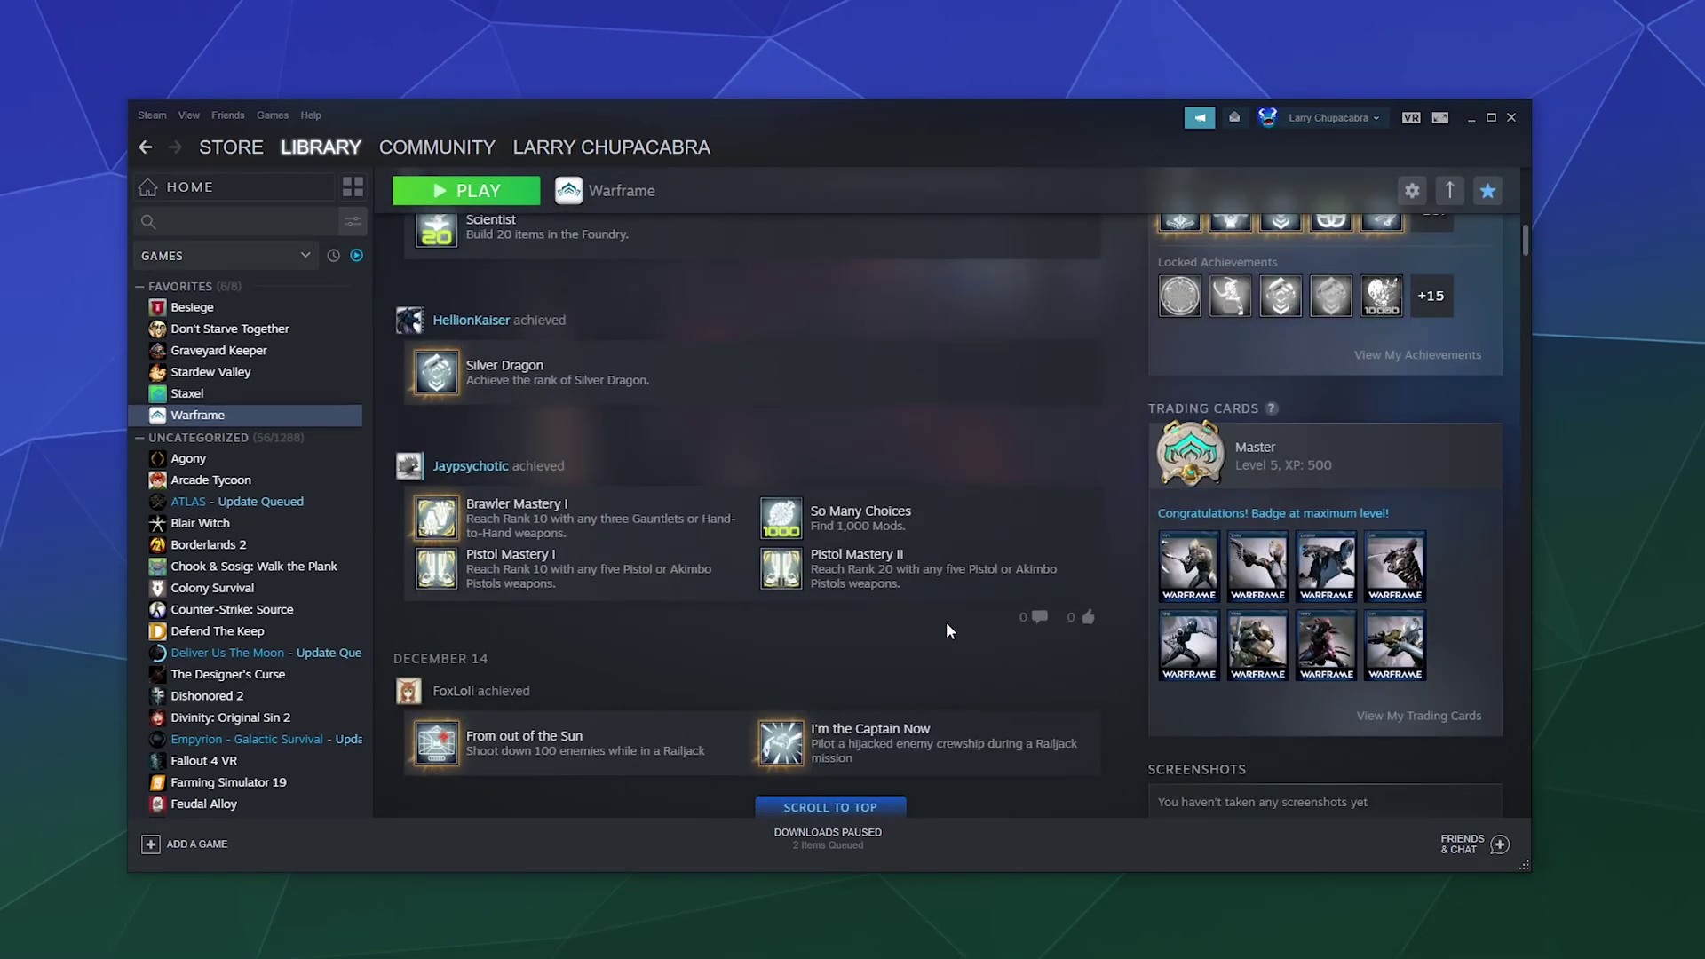
scroll(954, 632, "up", 3)
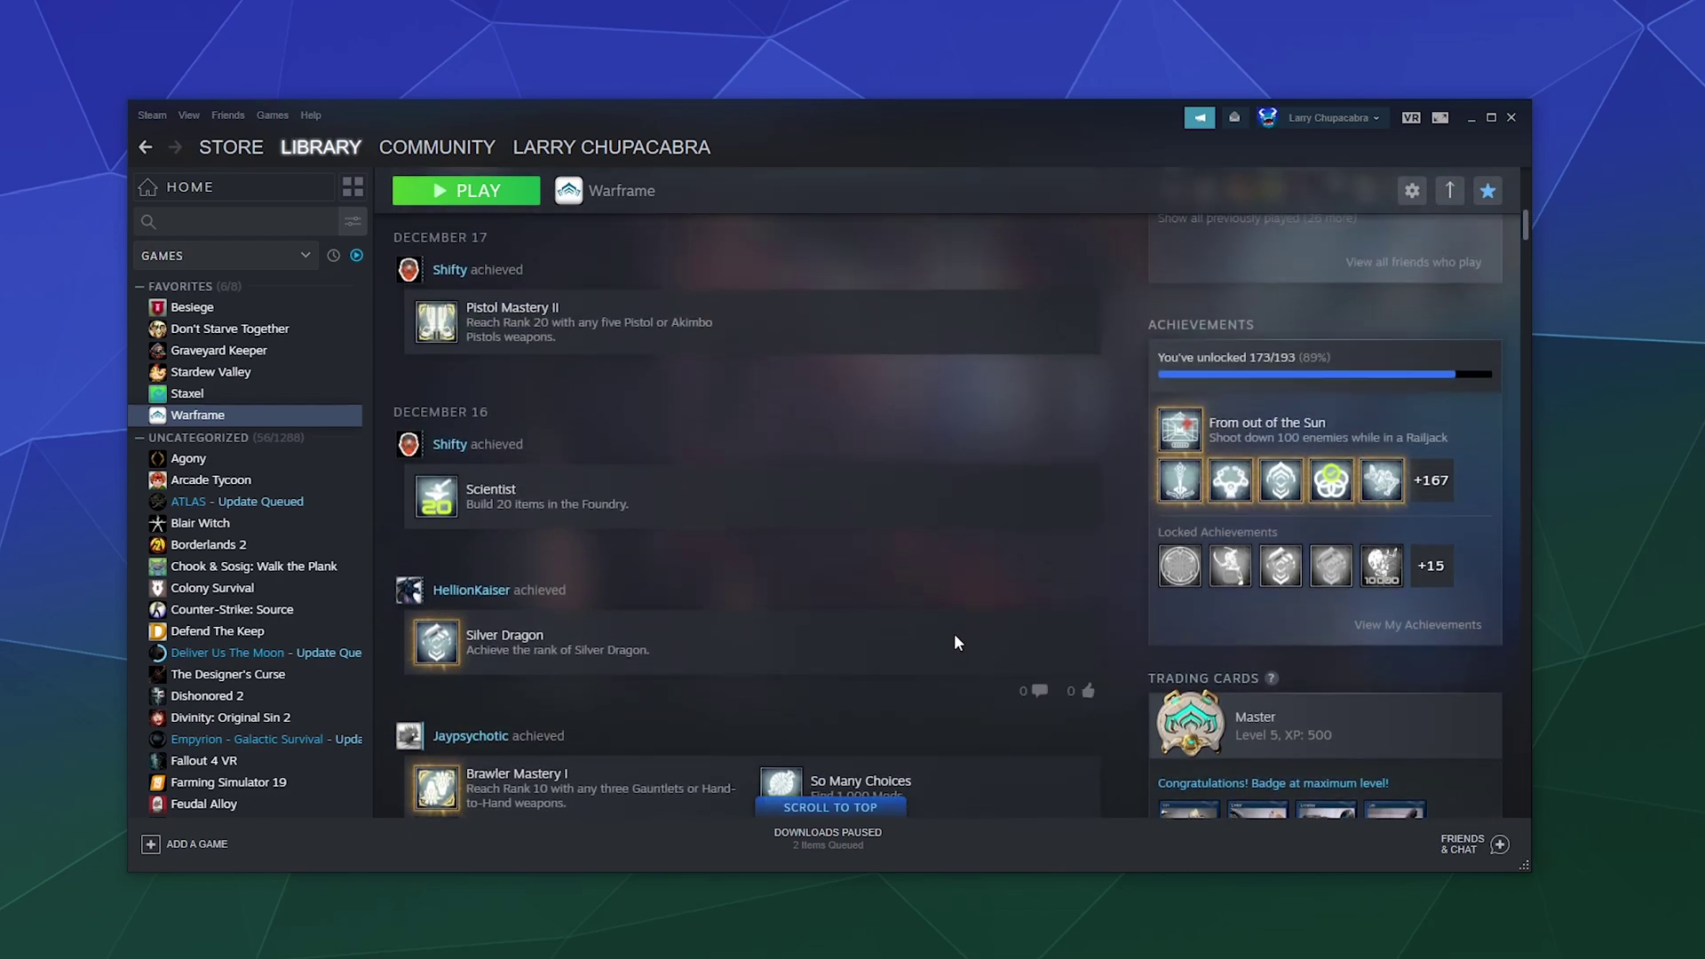
scroll(951, 639, "up", 4)
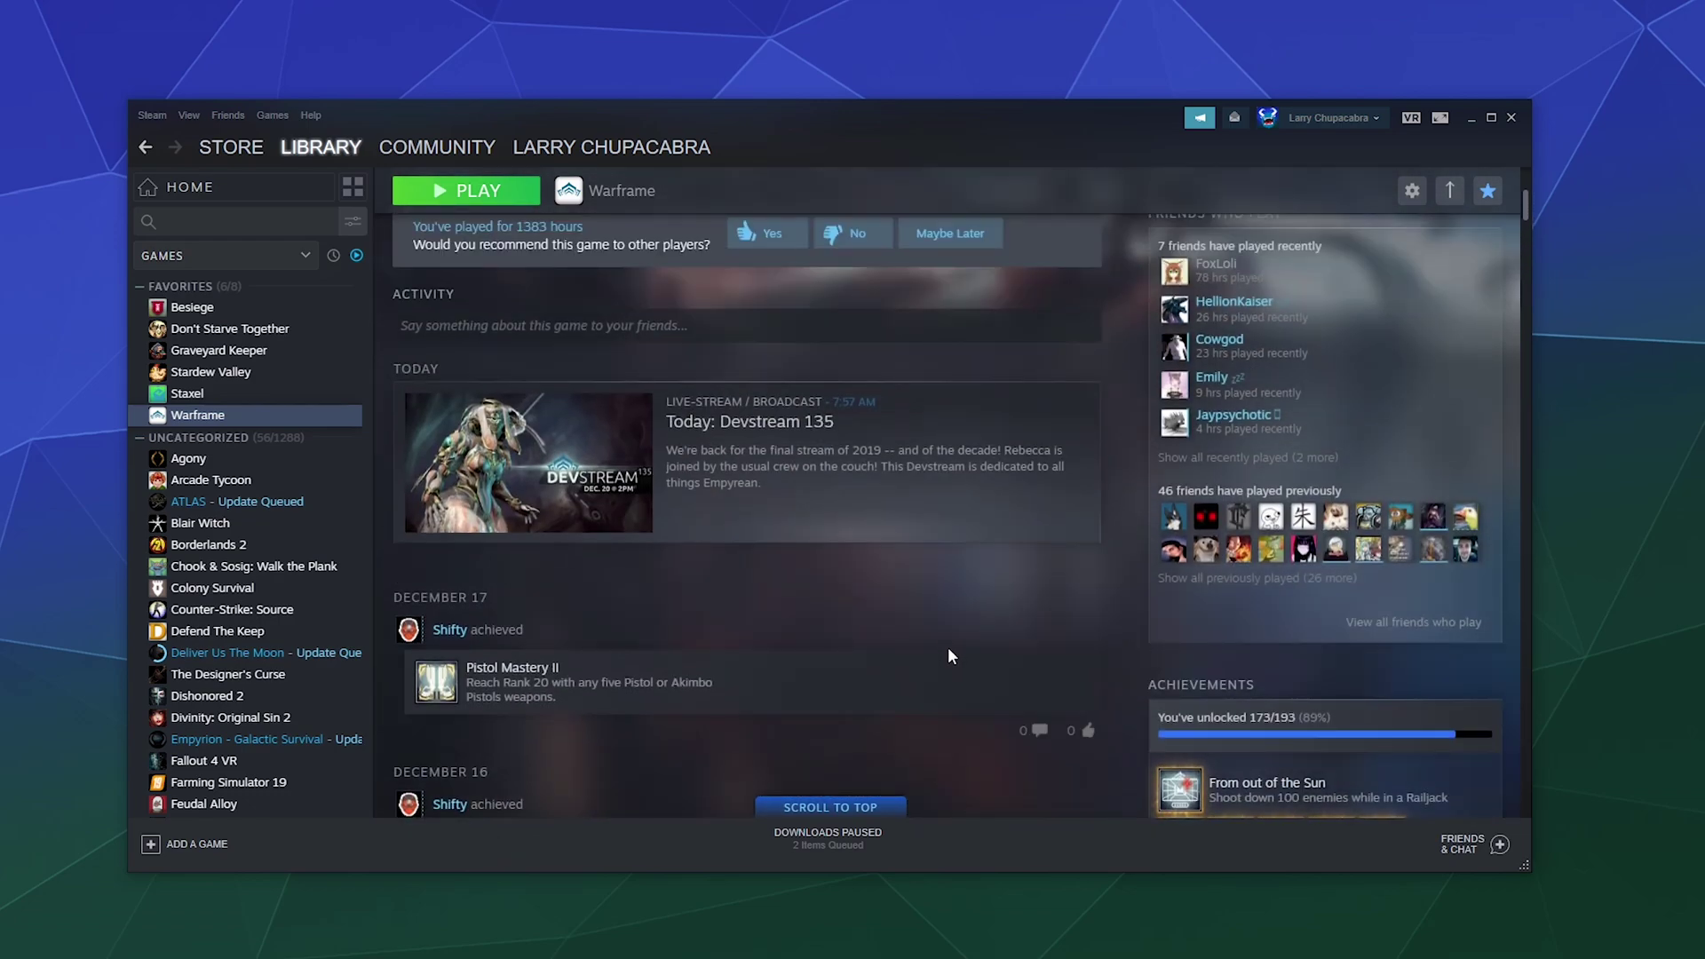
scroll(946, 647, "up", 4)
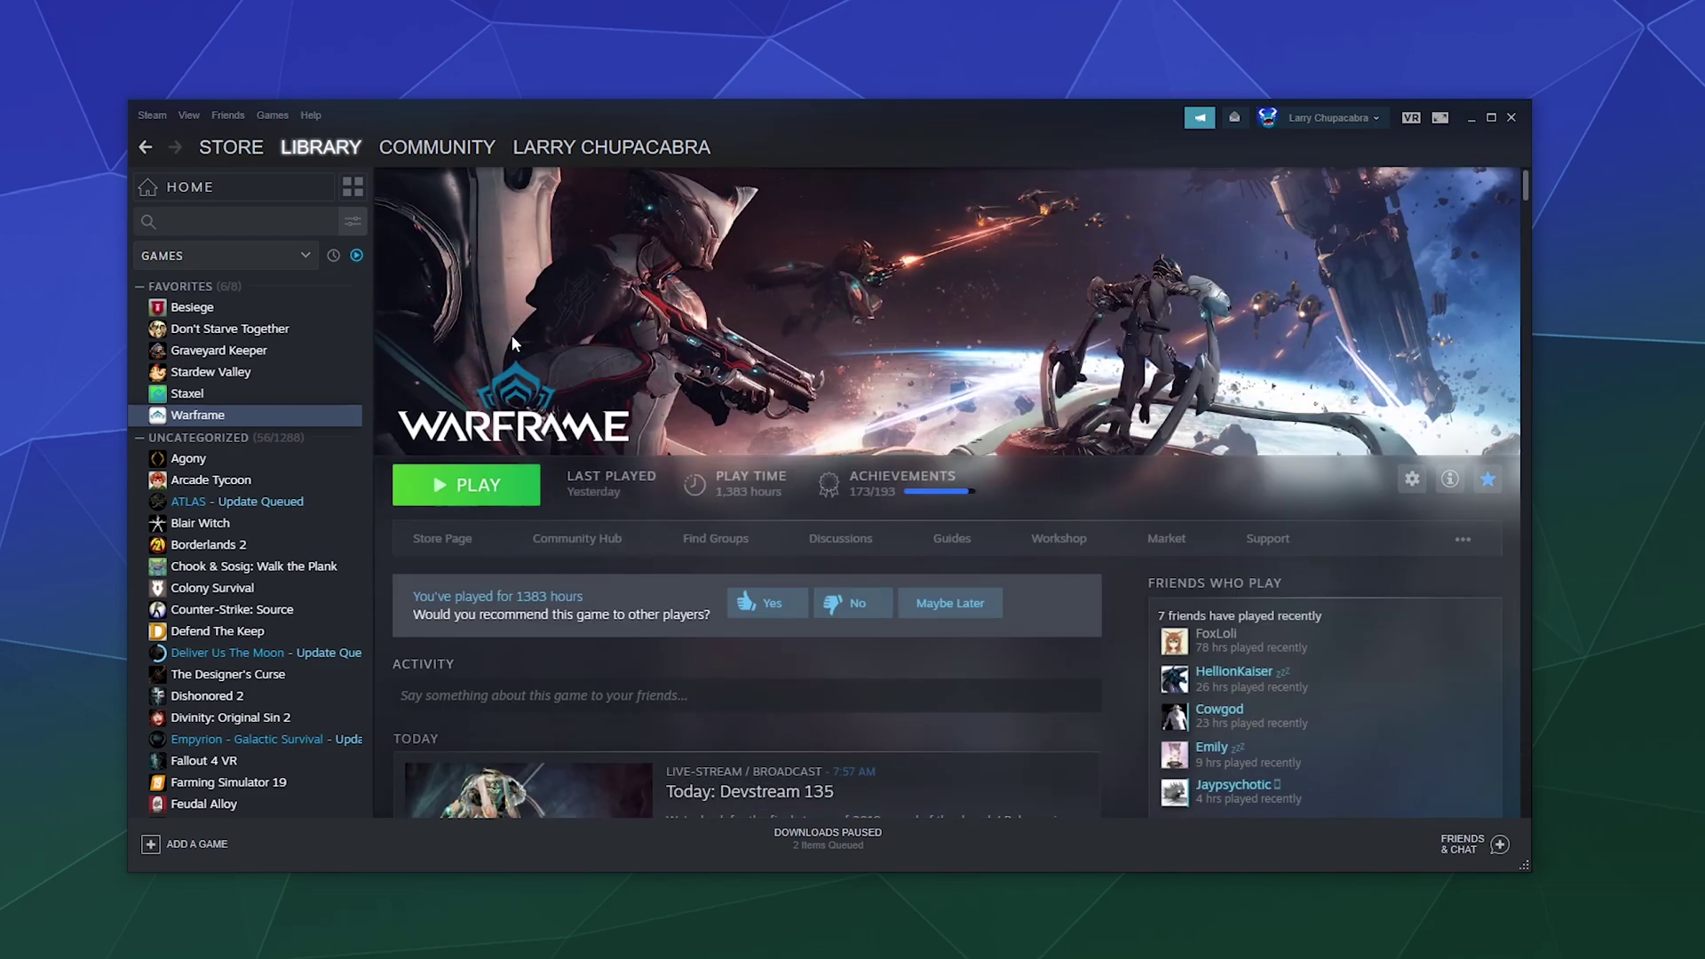
Return to the library home and collapse, then re-expand, the Uncategorized game group.
left_click(228, 194)
mouse_move(605, 160)
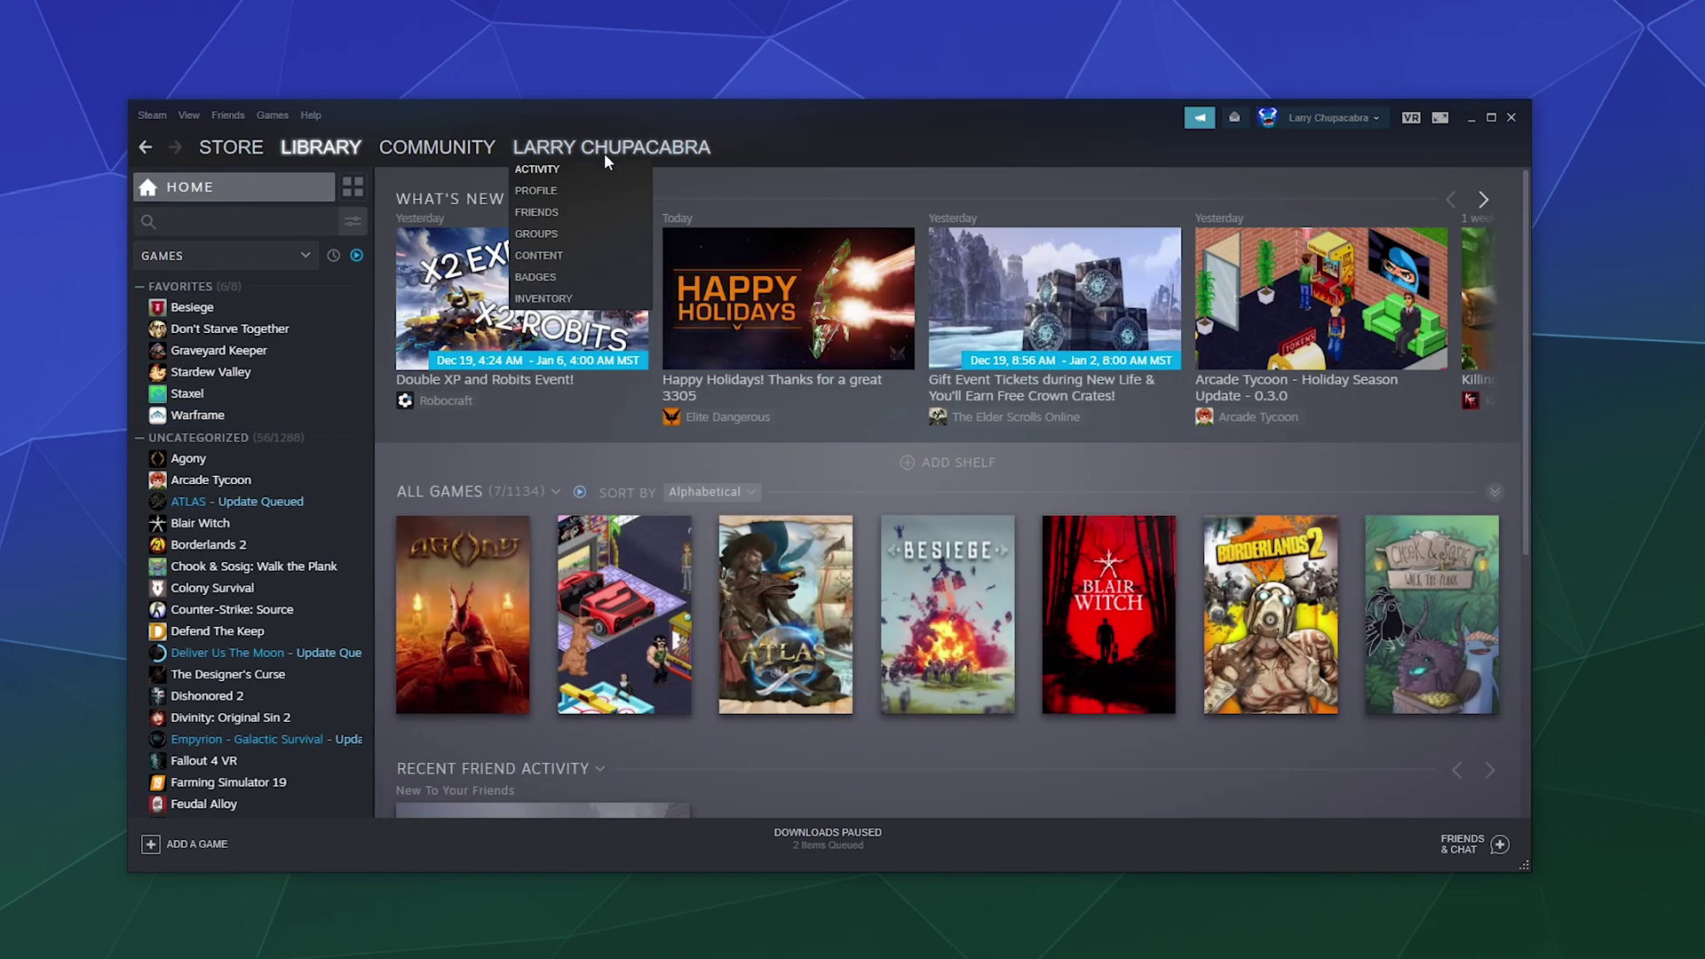
scroll(1040, 478, "down", 2)
scroll(1042, 479, "down", 3)
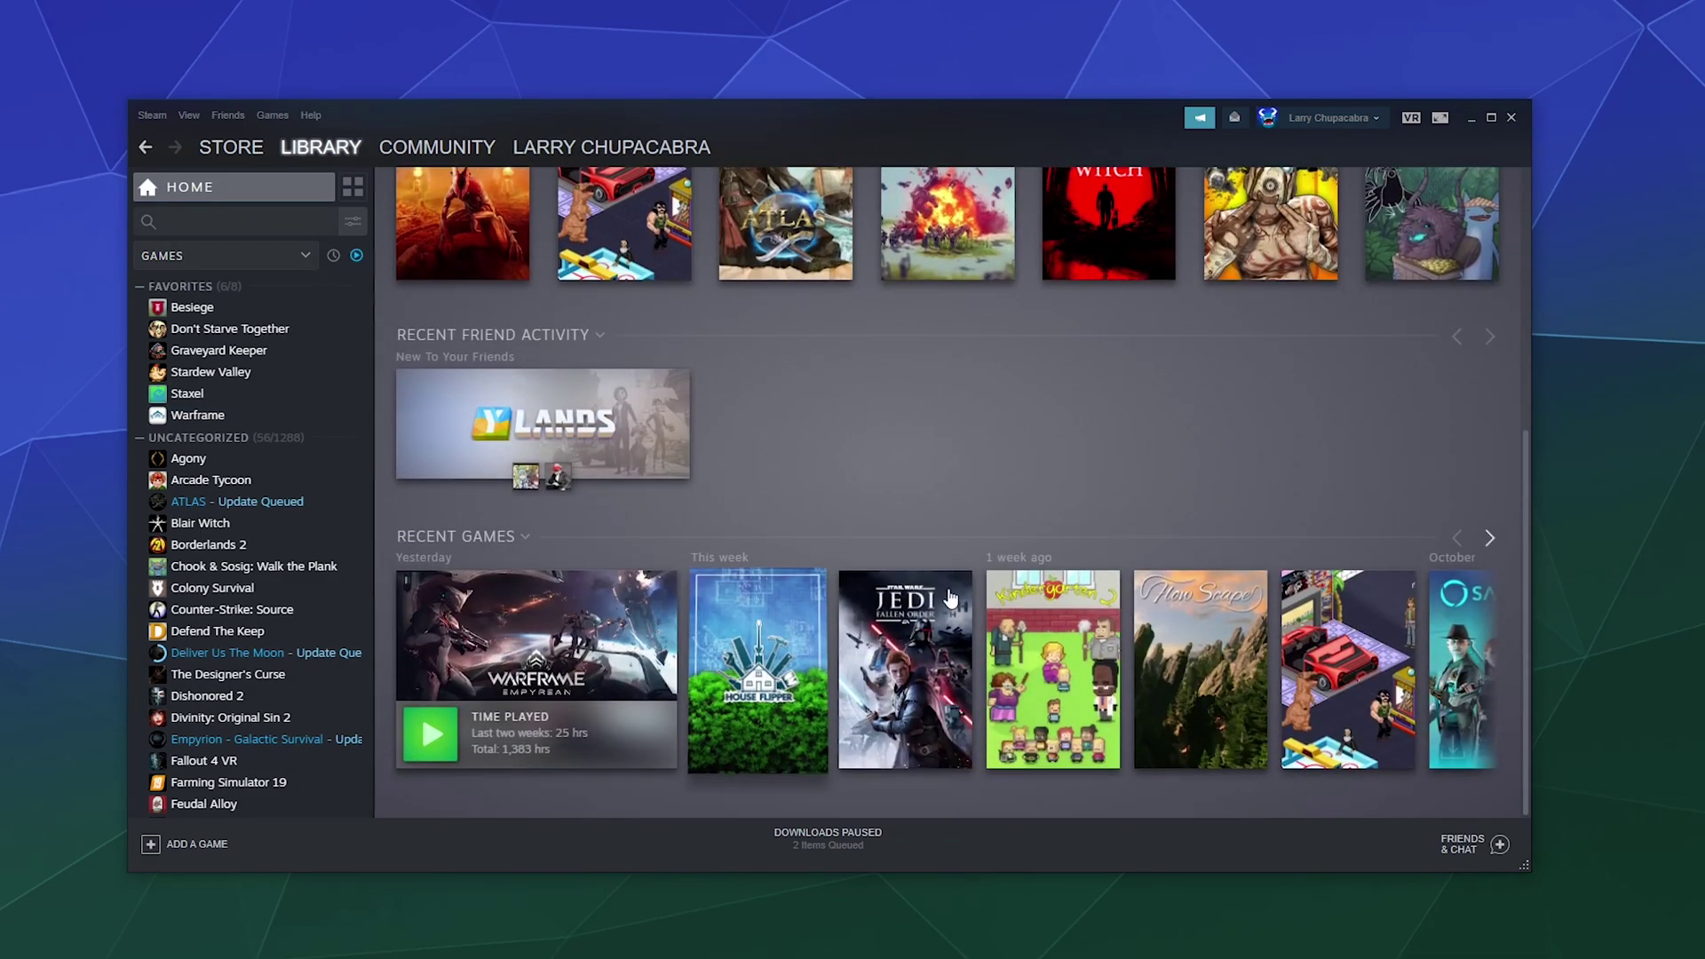
scroll(1186, 433, "up", 5)
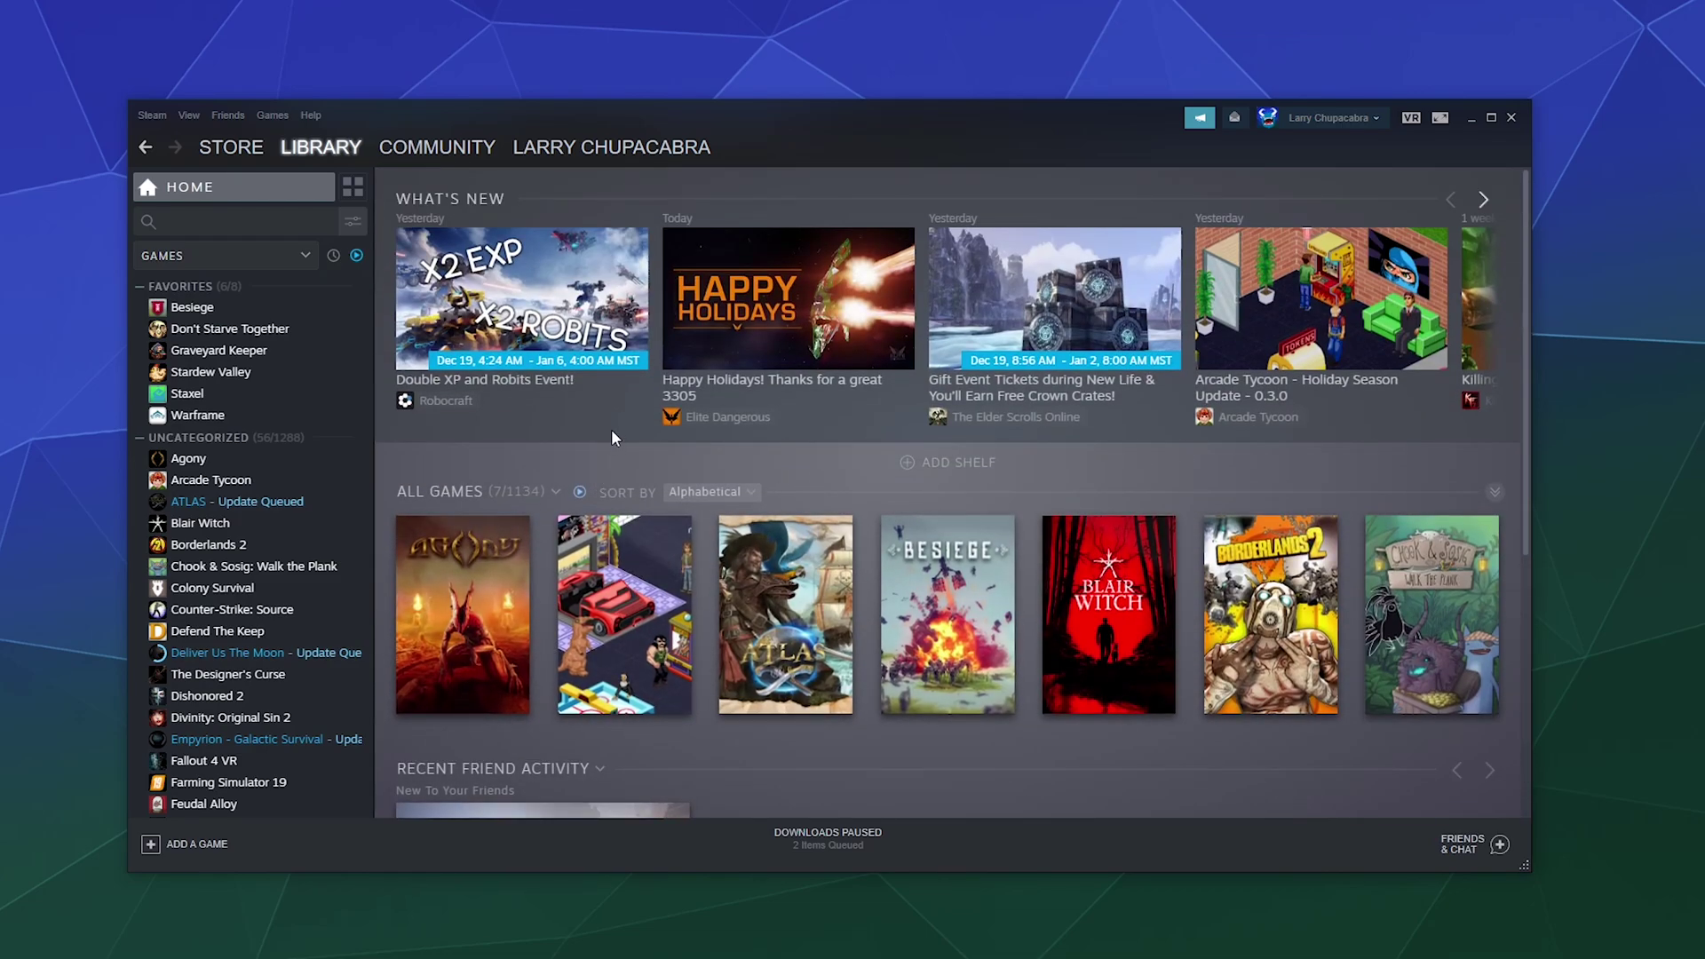
left_click(137, 438)
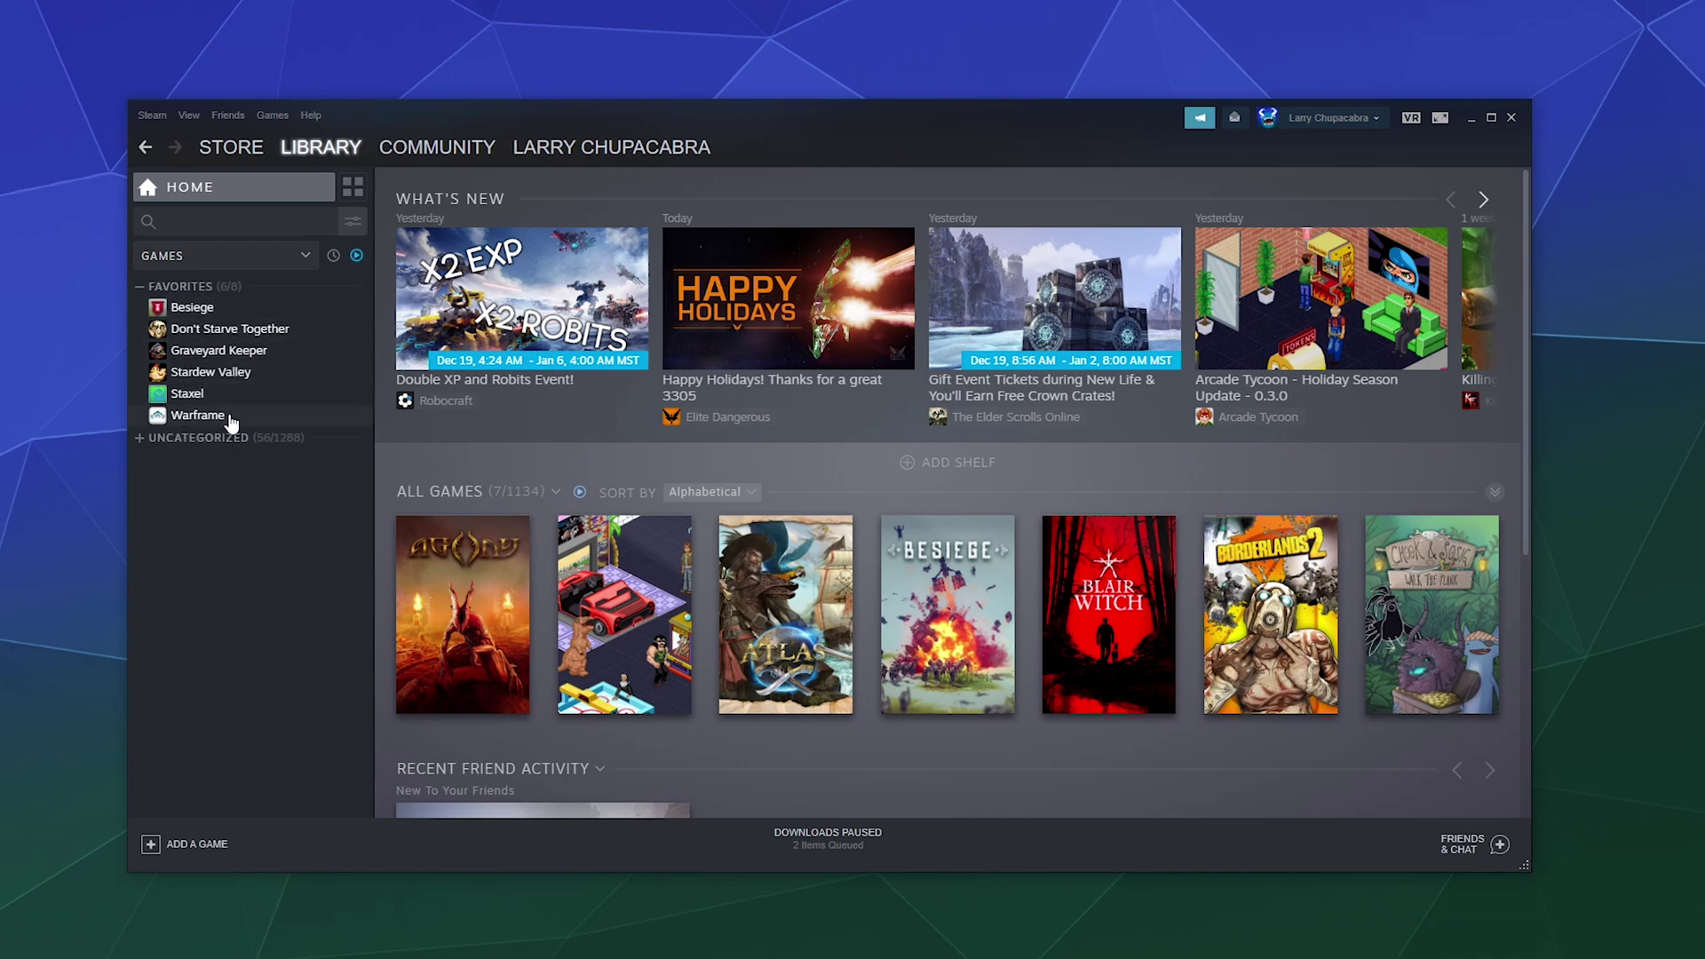
left_click(138, 437)
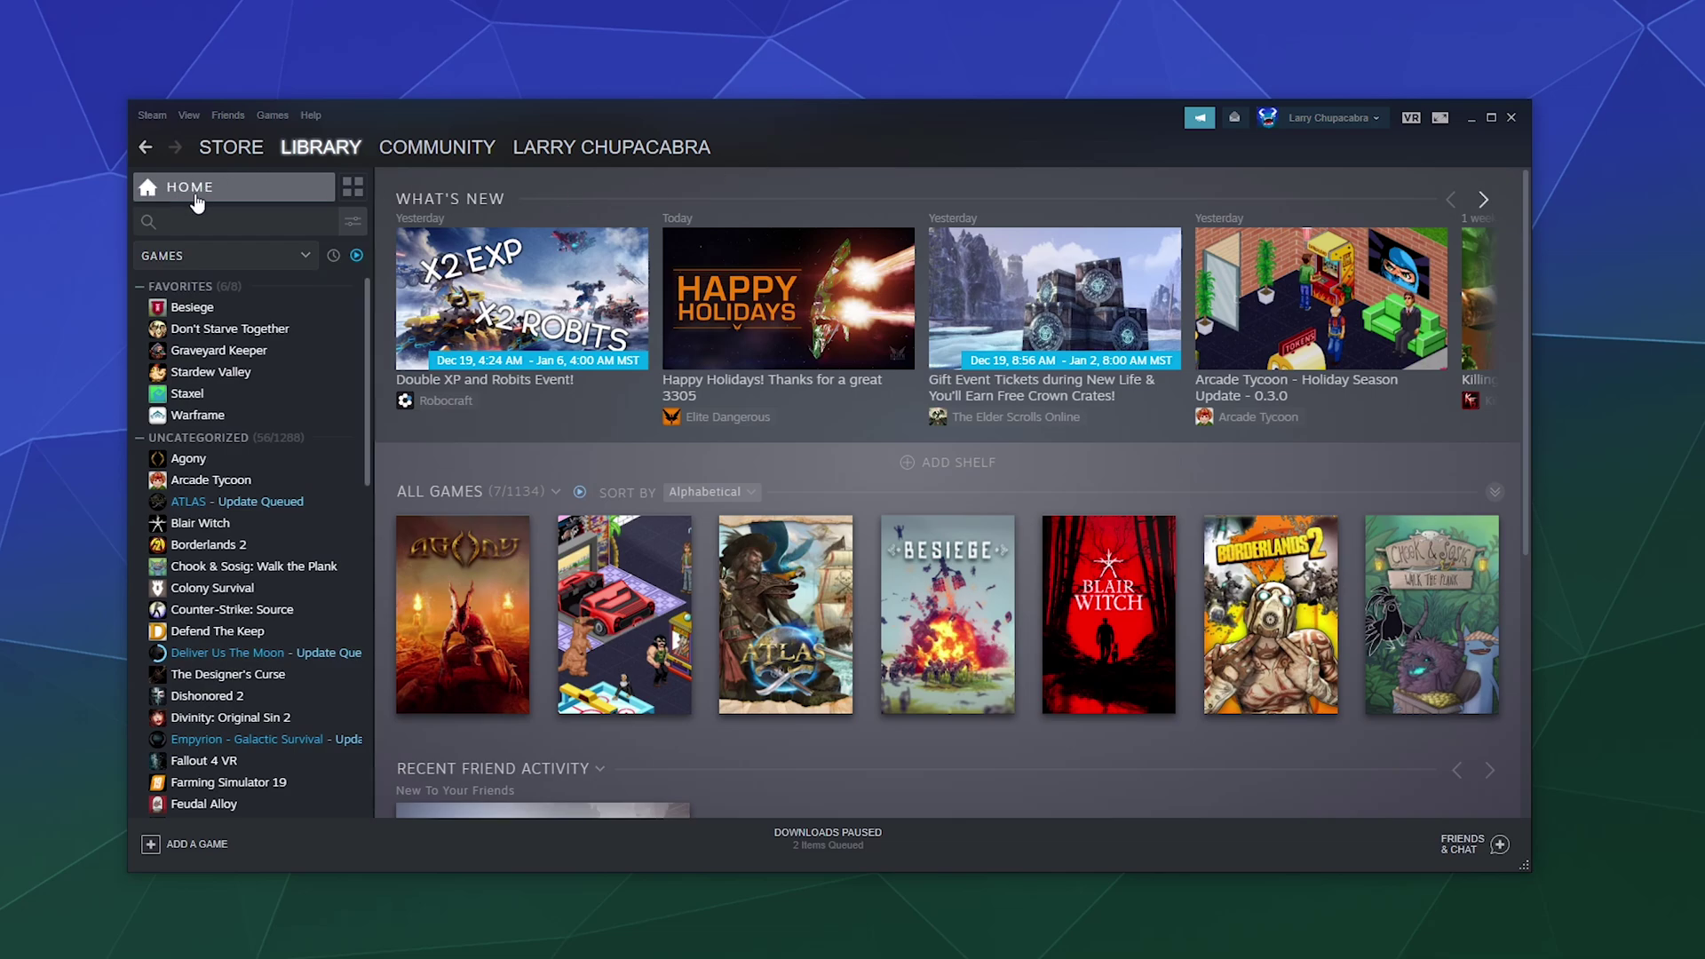
From the collections overview, make a dynamic collection named 'INSTALLED GAMES' with no filters yet.
left_click(351, 196)
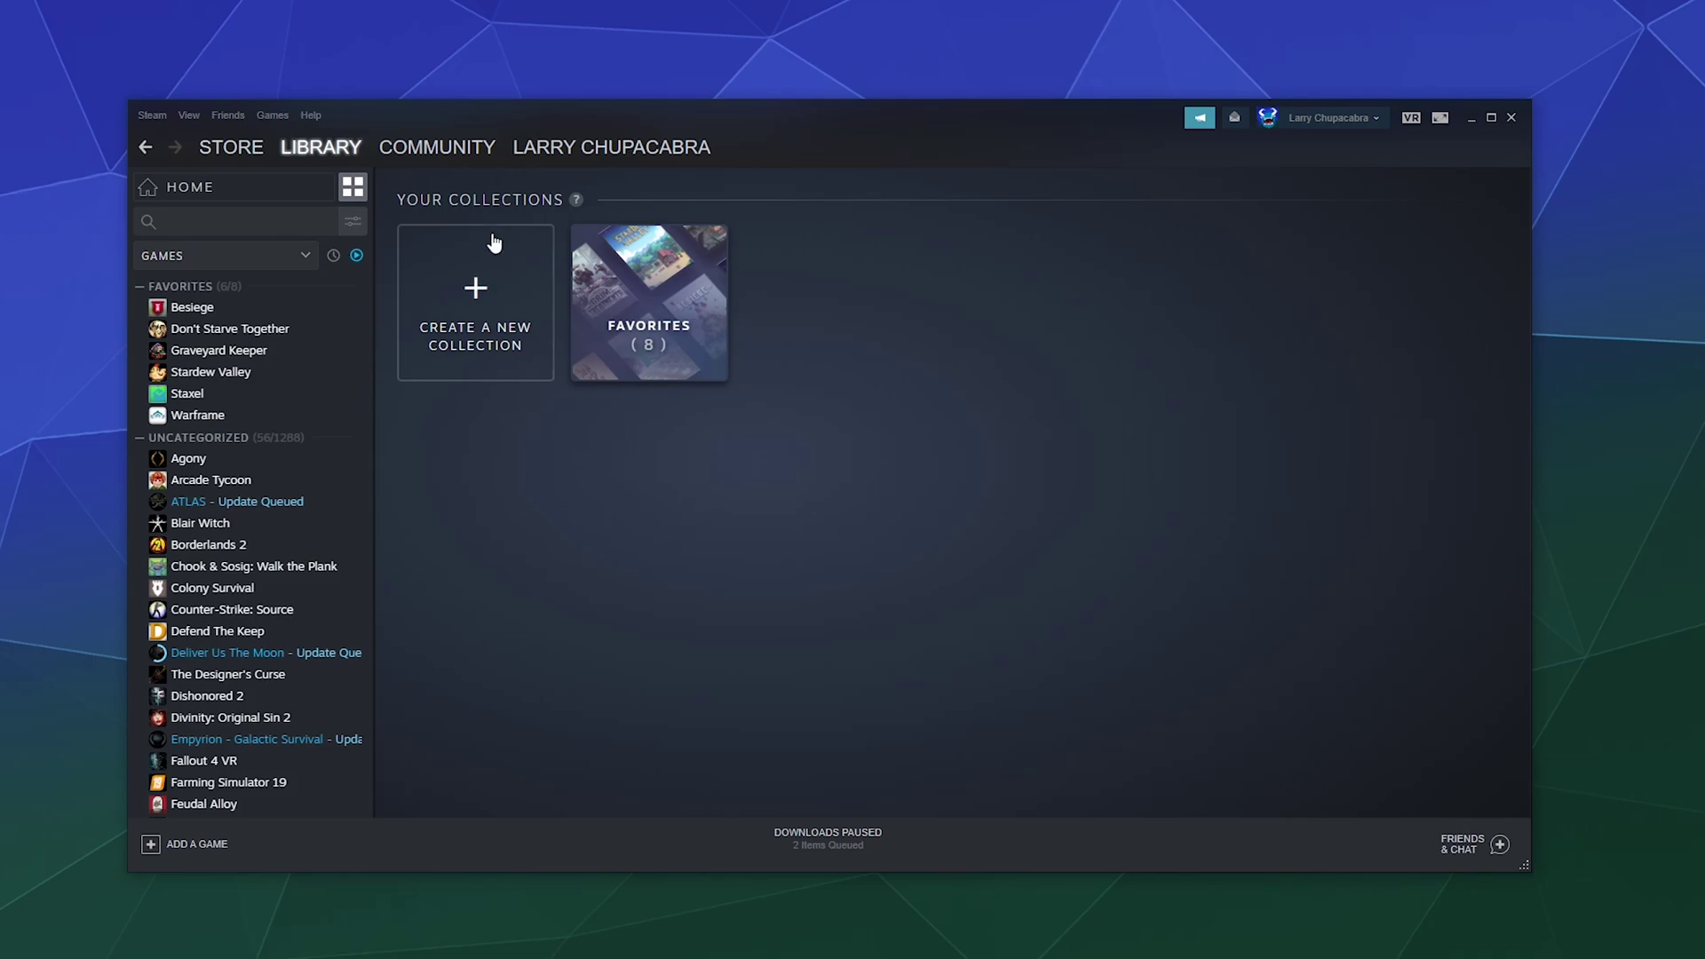
left_click(469, 355)
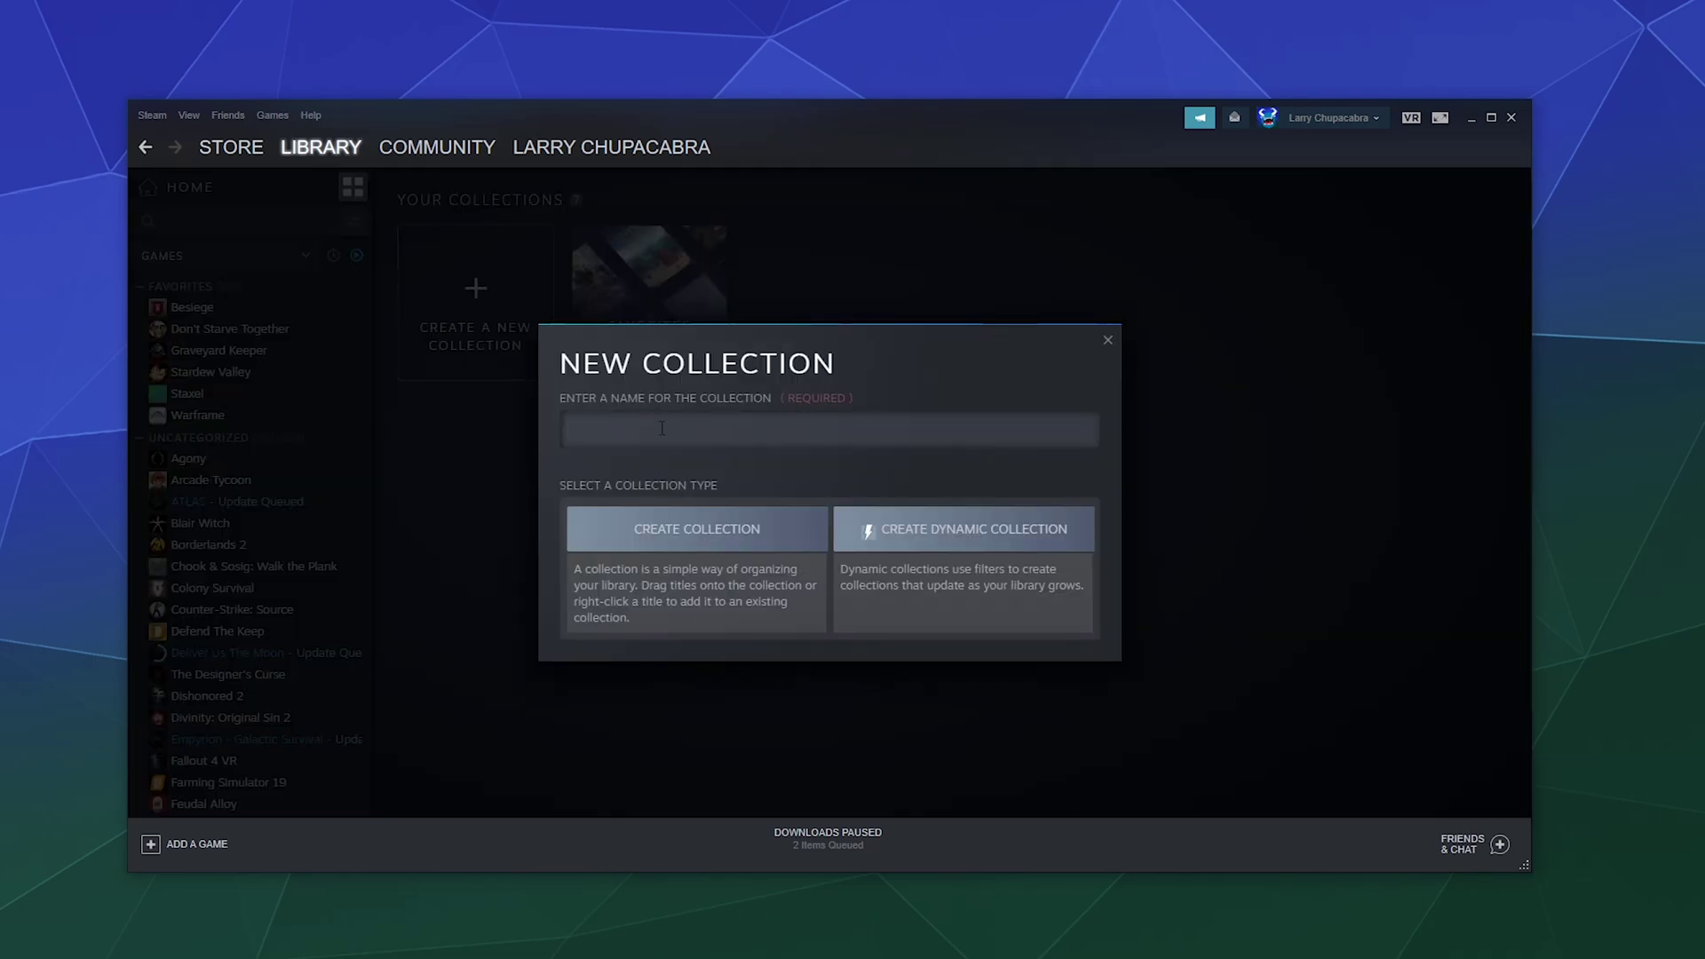
type("INSTALLED GAMES")
left_click(981, 542)
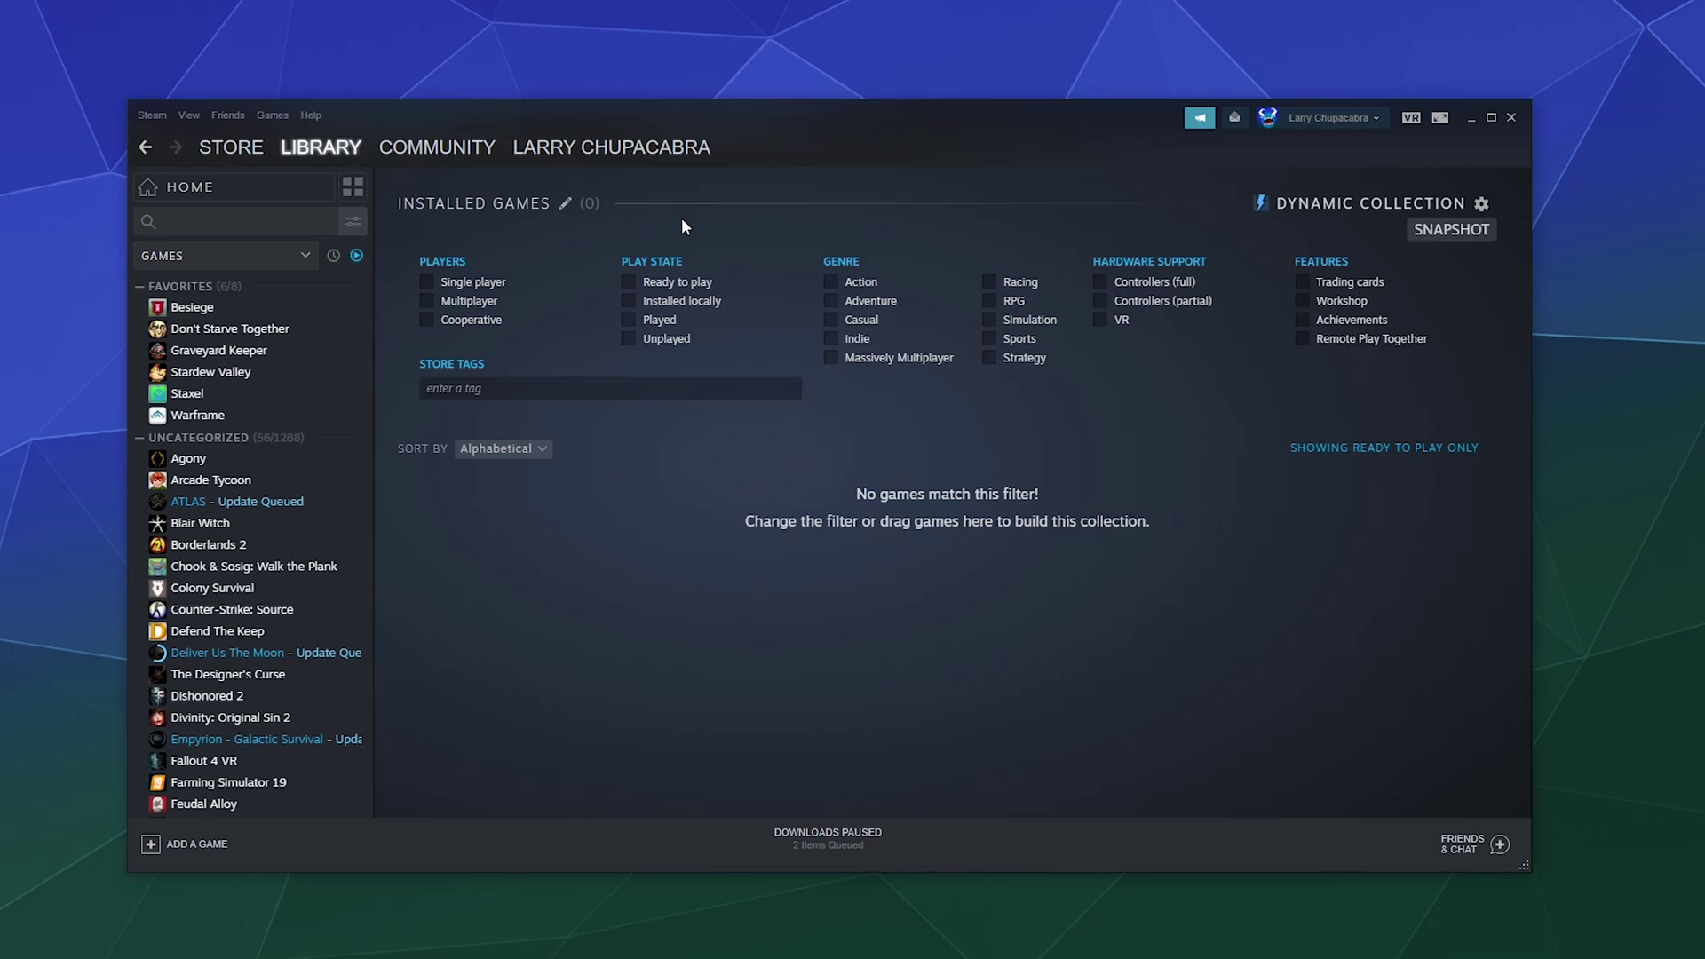
Filter INSTALLED GAMES on Installed locally and Ready to play; try a 'walking' store tag, then clear it.
left_click(628, 306)
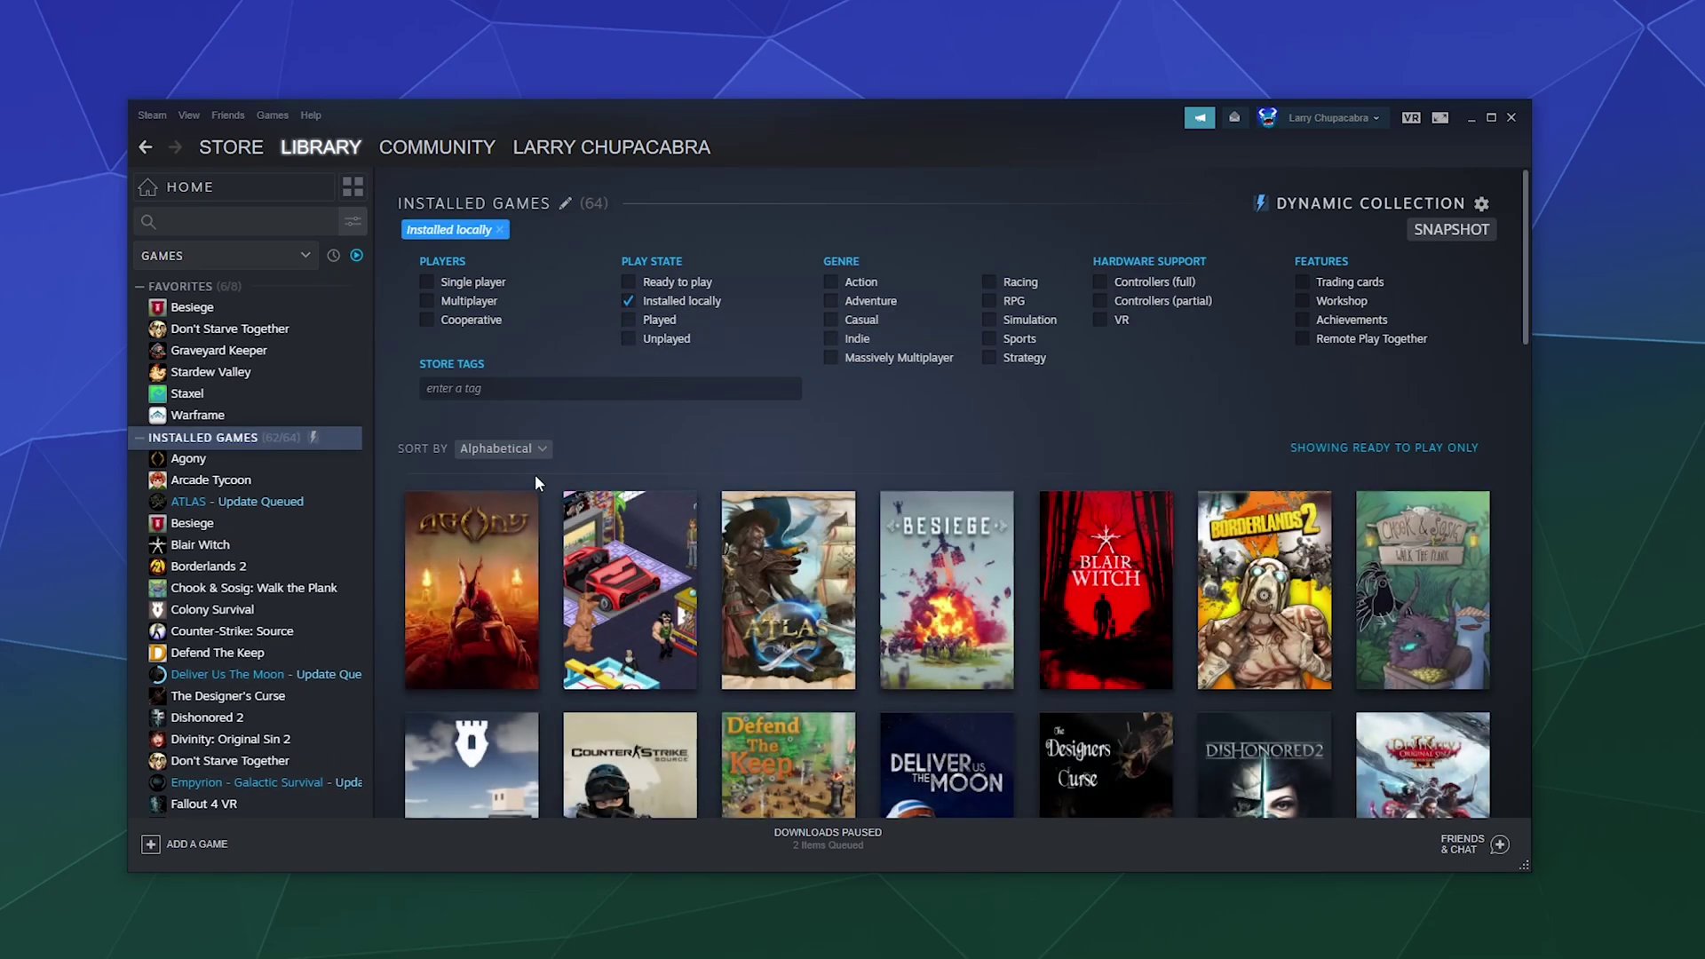
left_click(661, 282)
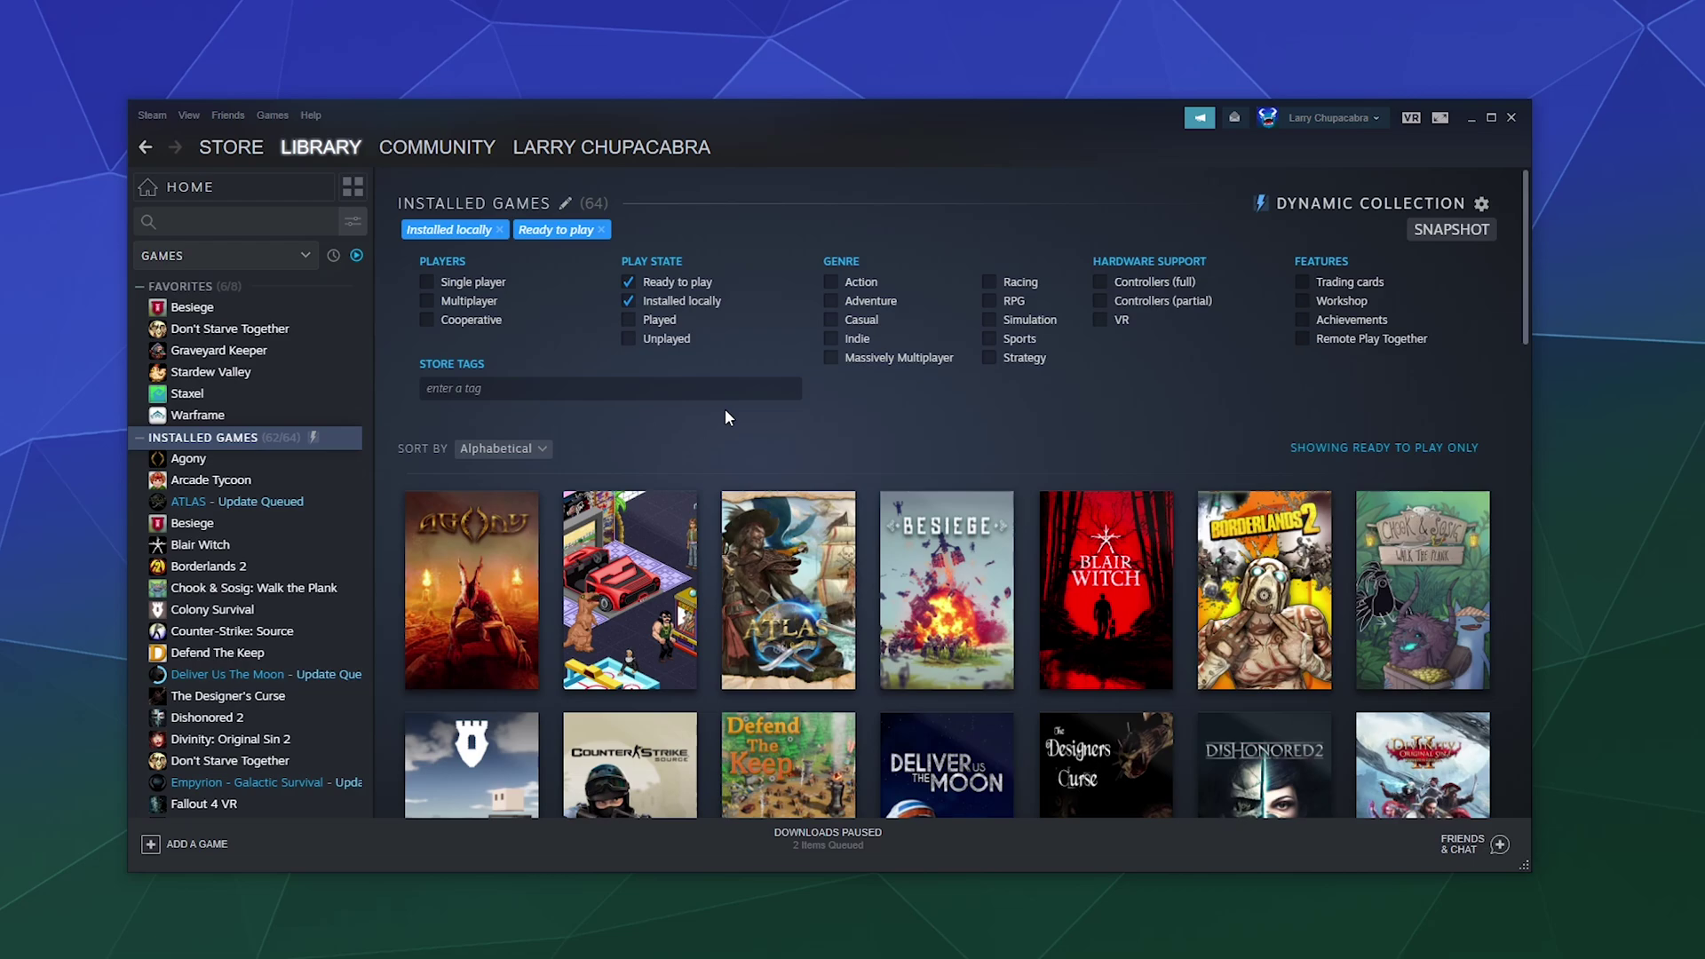
left_click(649, 388)
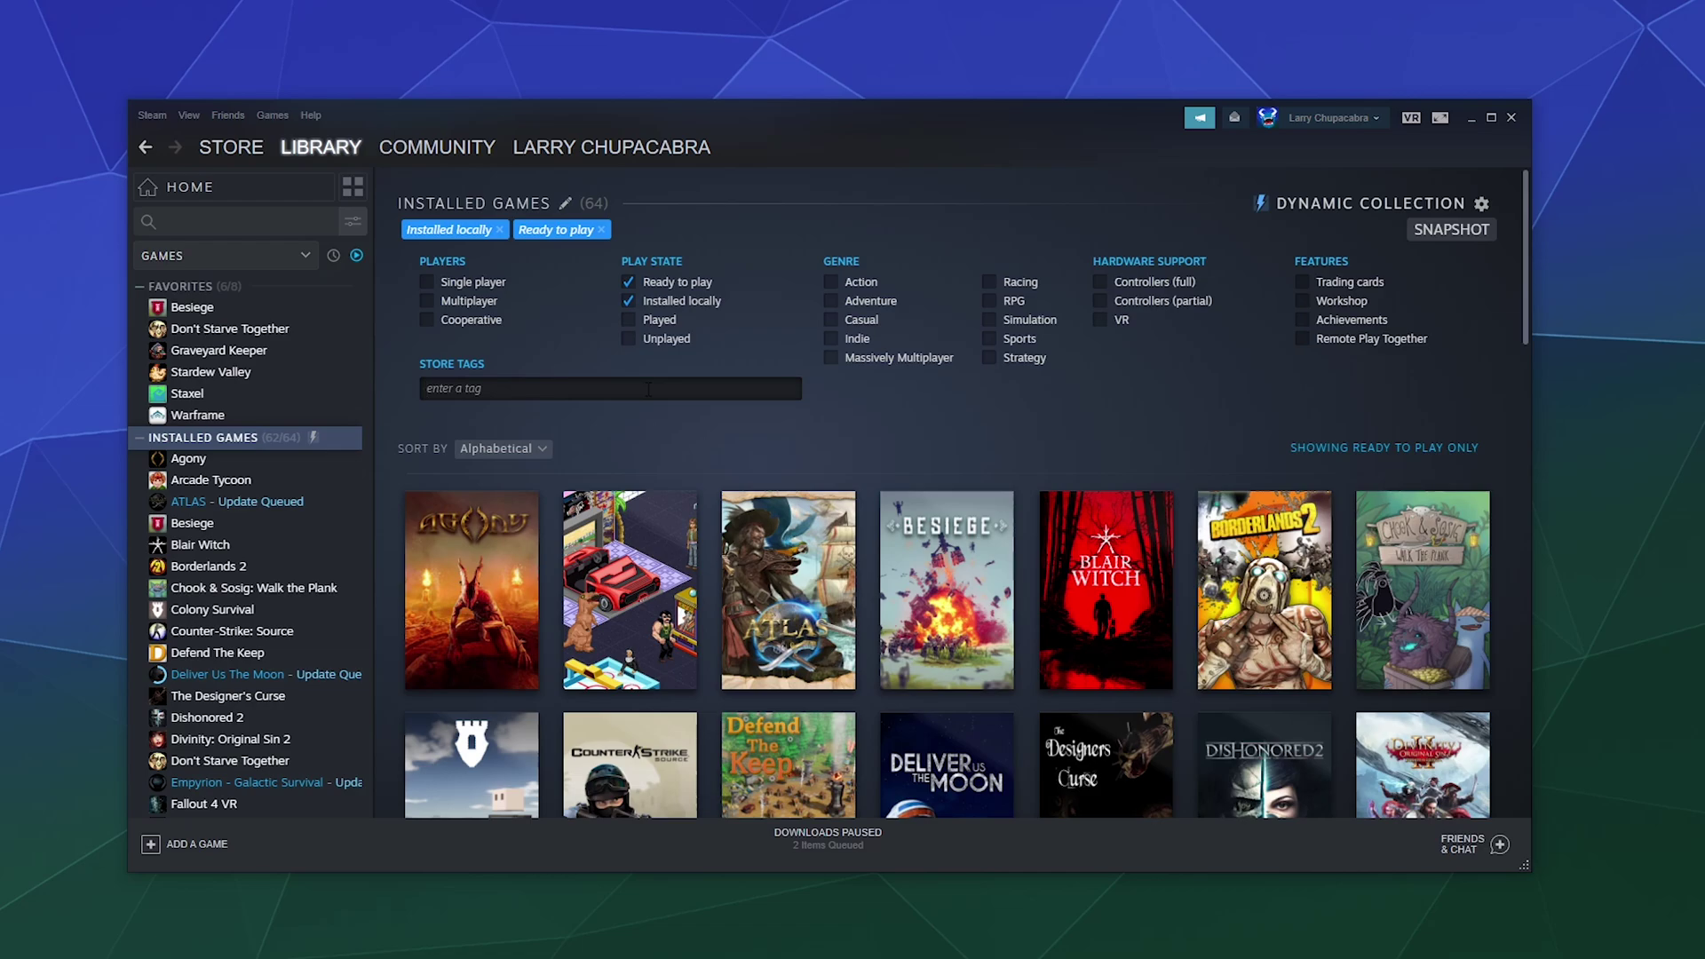
type("walking")
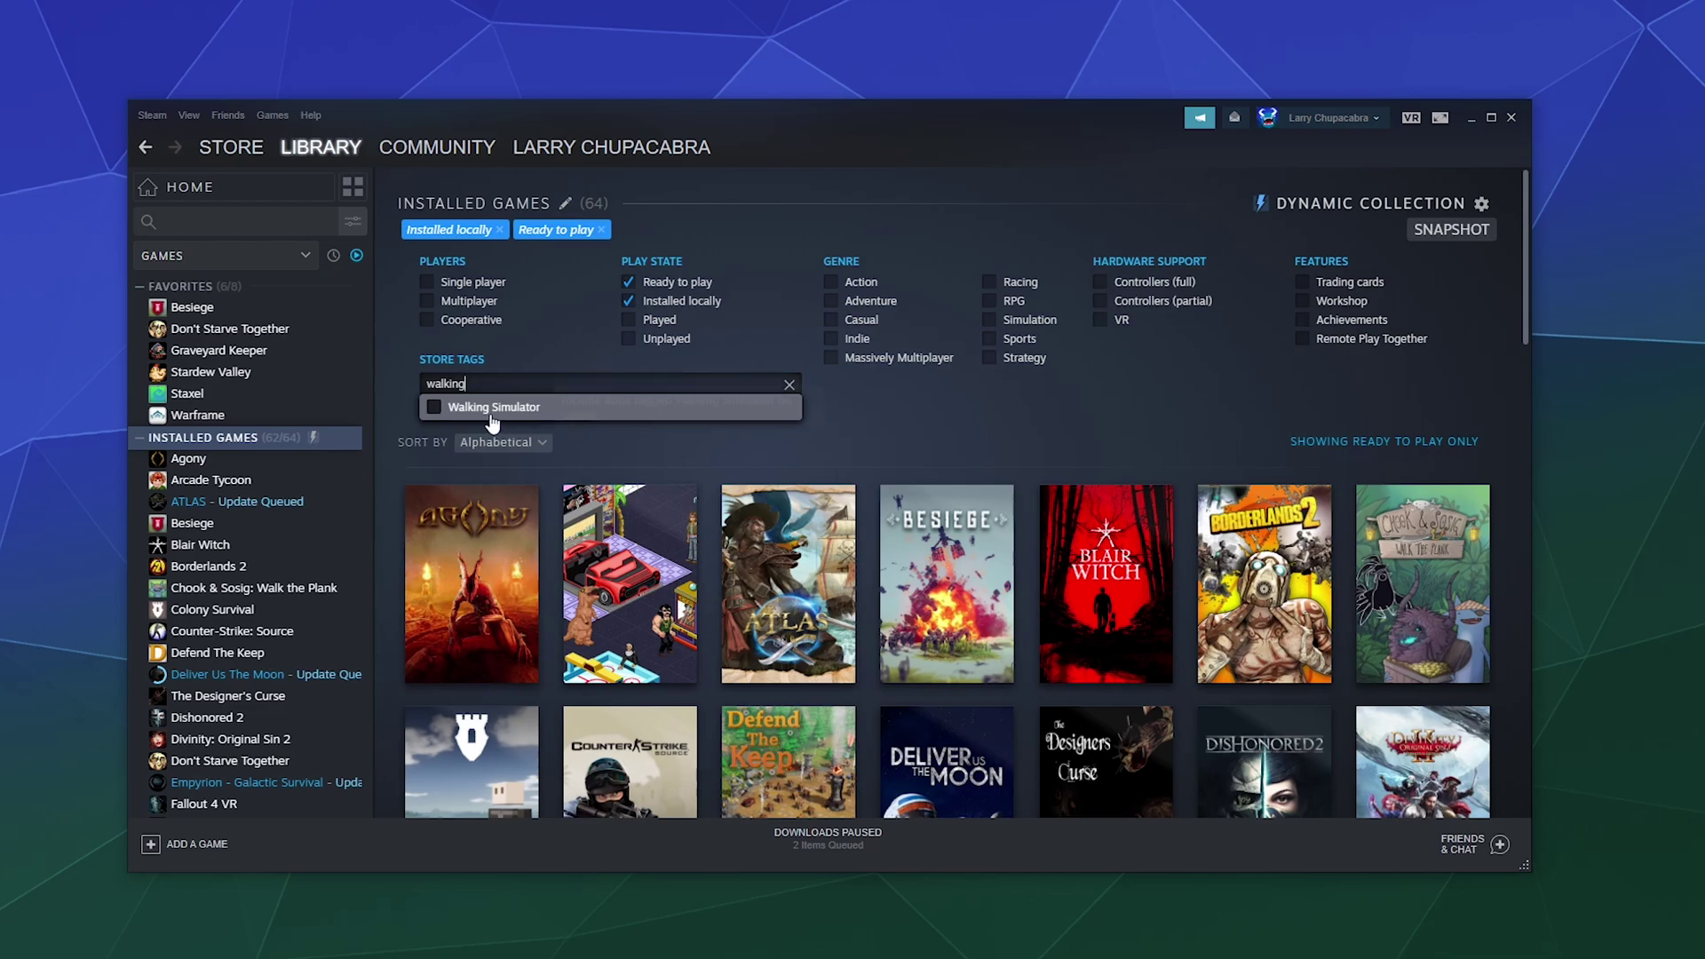
left_click(1151, 408)
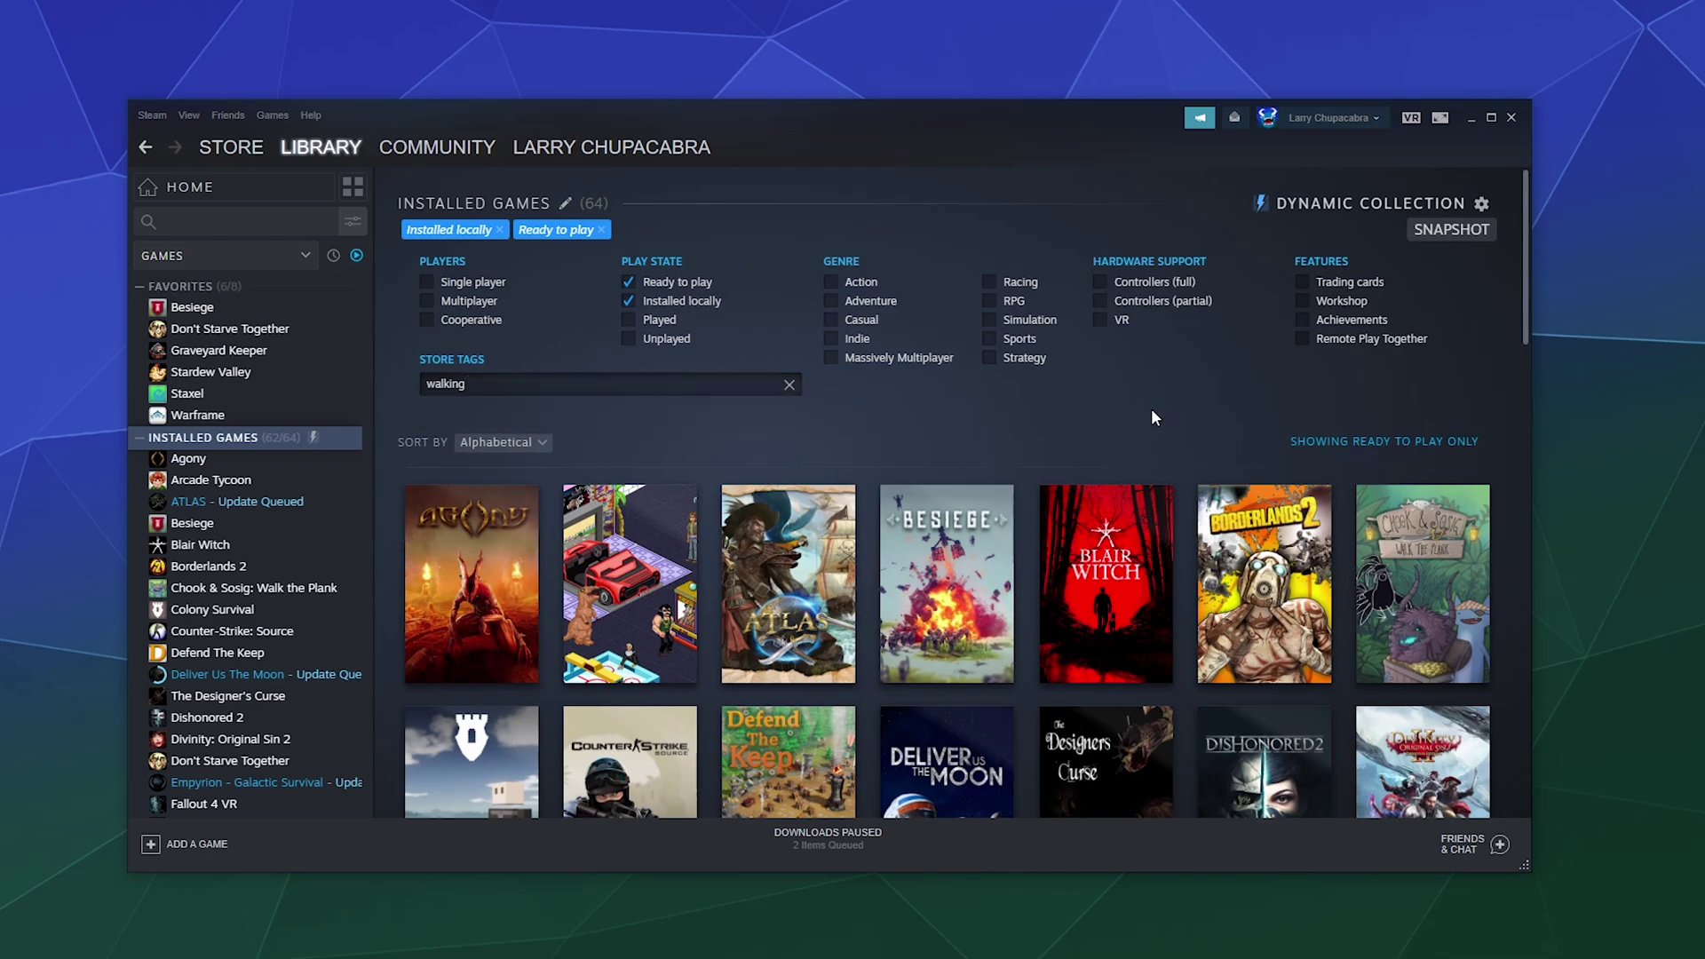
left_click(788, 384)
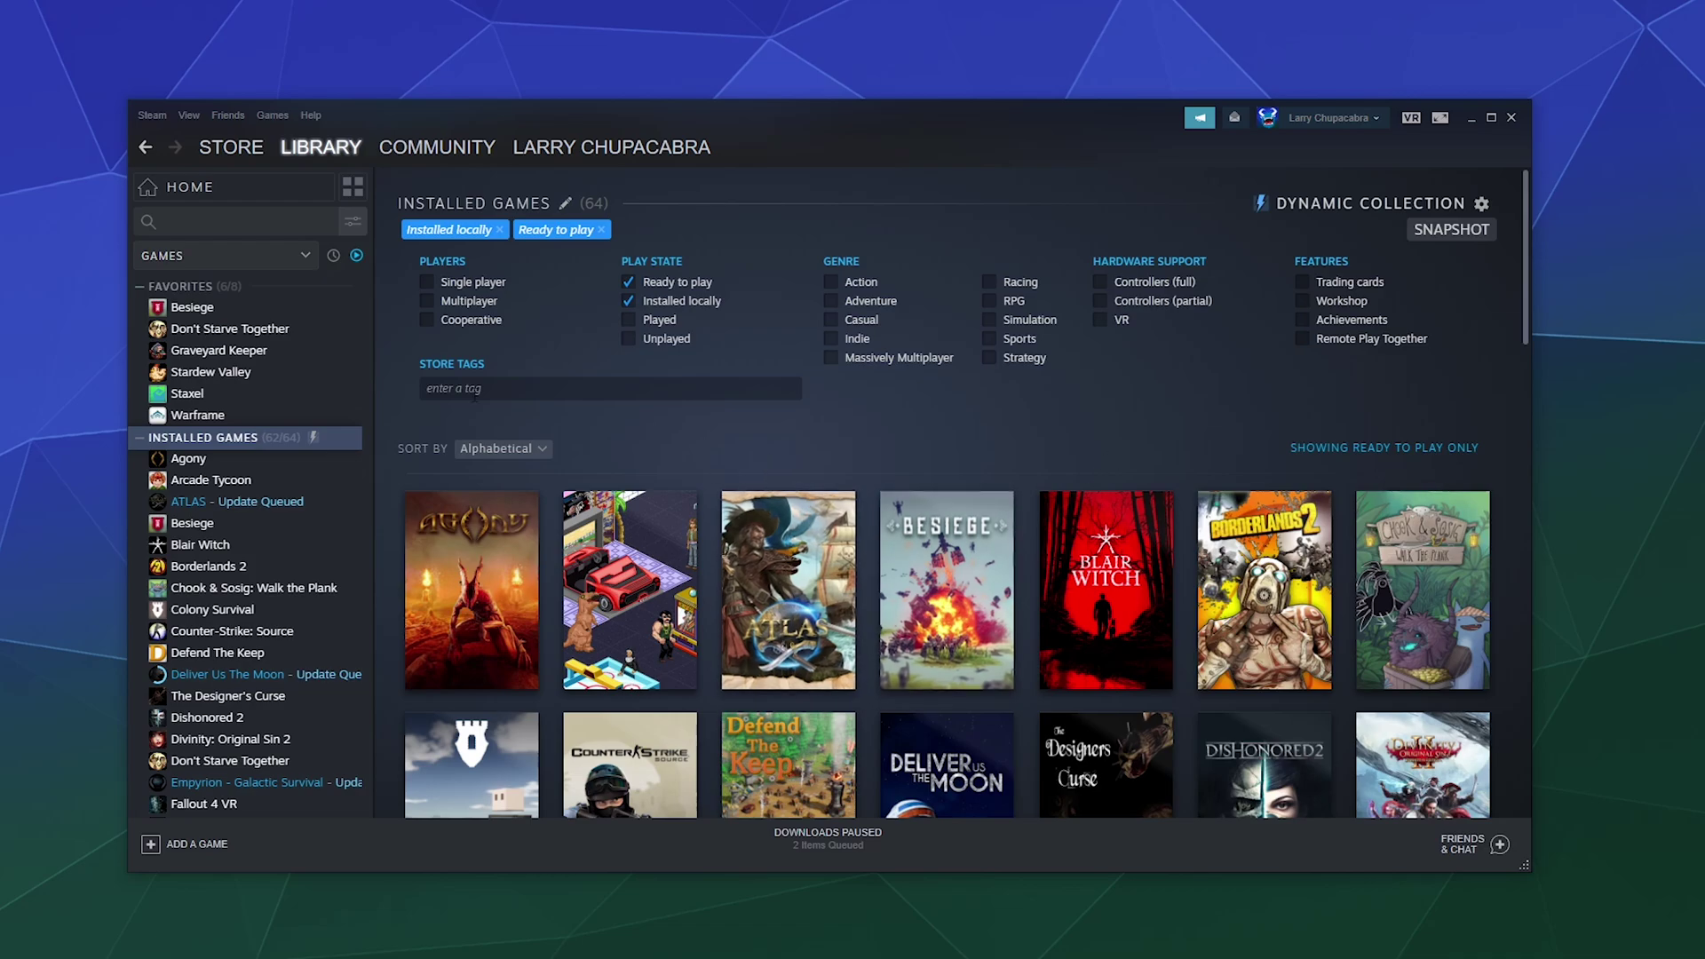
Go back to the library home and bring up the collections overview.
scroll(1221, 376, "down", 3)
scroll(1221, 375, "up", 3)
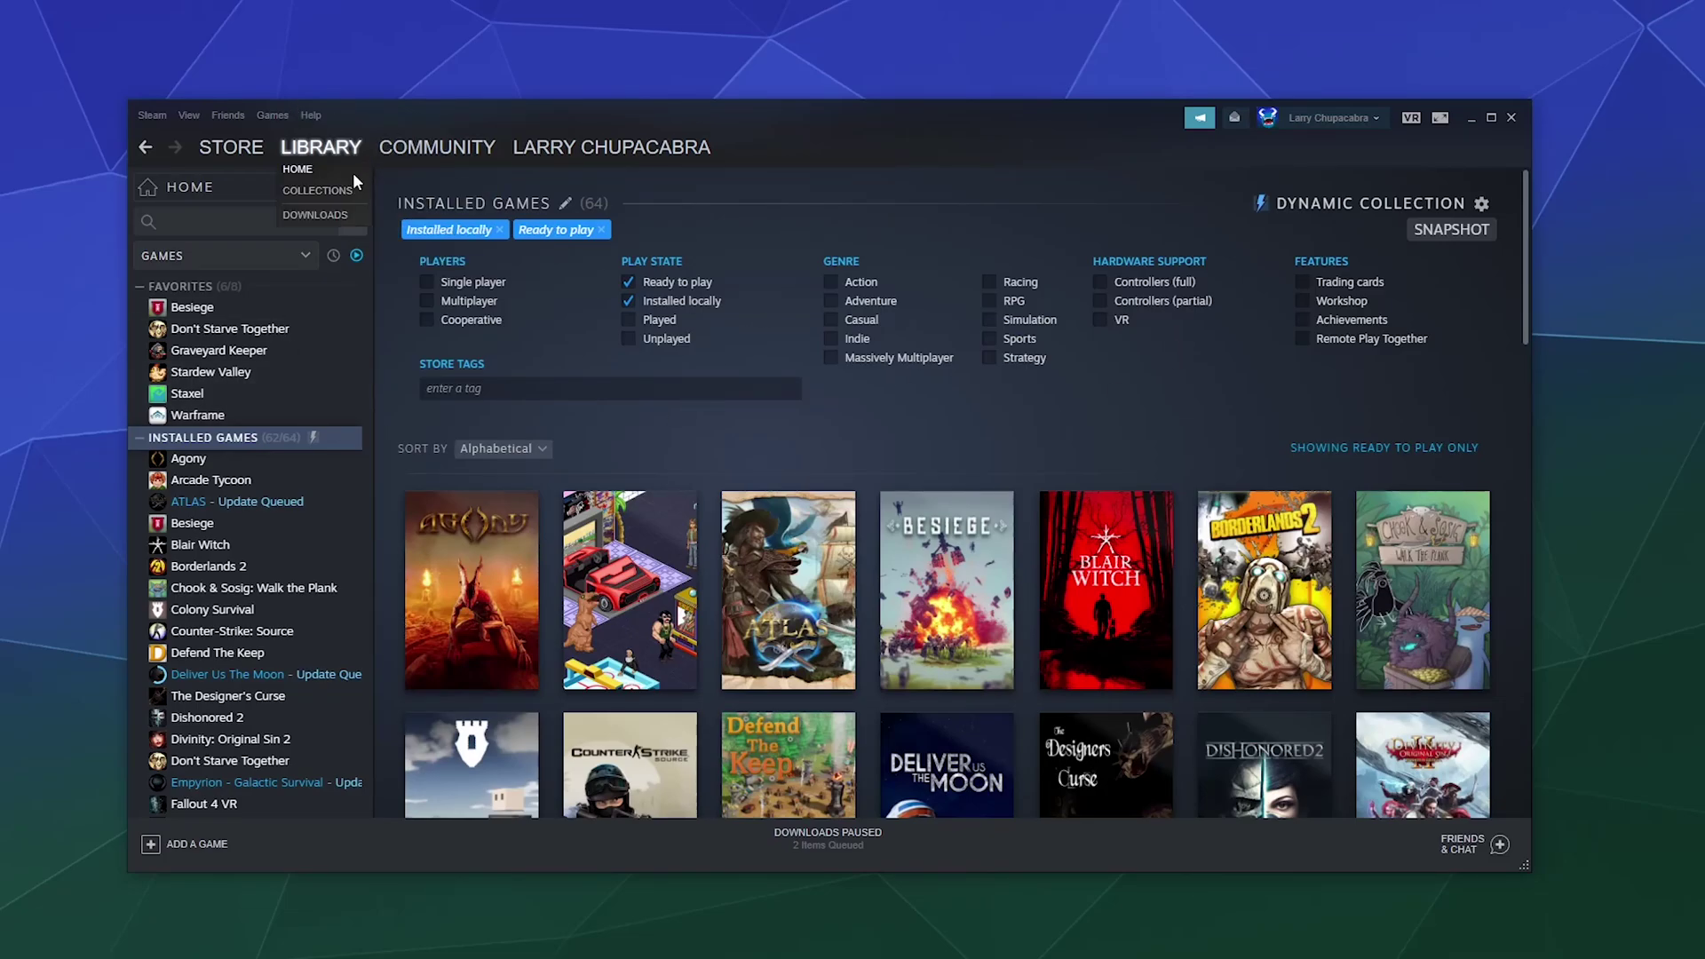
left_click(182, 187)
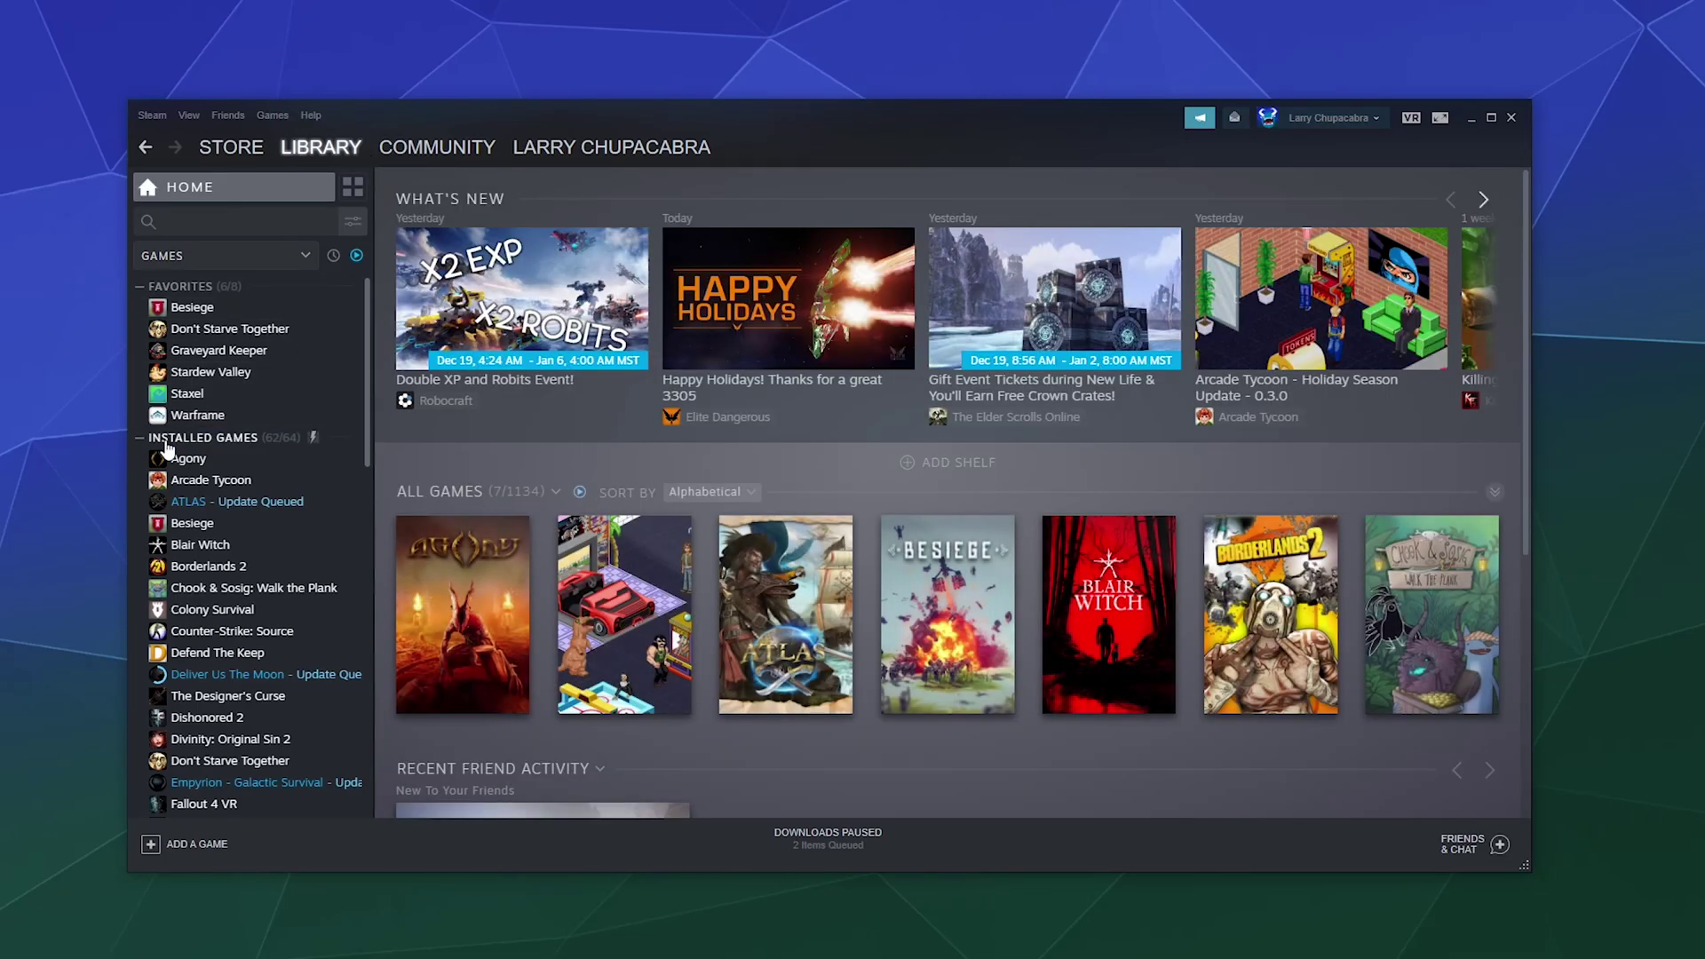
scroll(217, 632, "down", 6)
scroll(205, 552, "up", 4)
scroll(224, 472, "up", 3)
left_click(354, 197)
Untick Ready to play in INSTALLED GAMES' filters, keeping only Installed locally, and return to the overview.
right_click(849, 340)
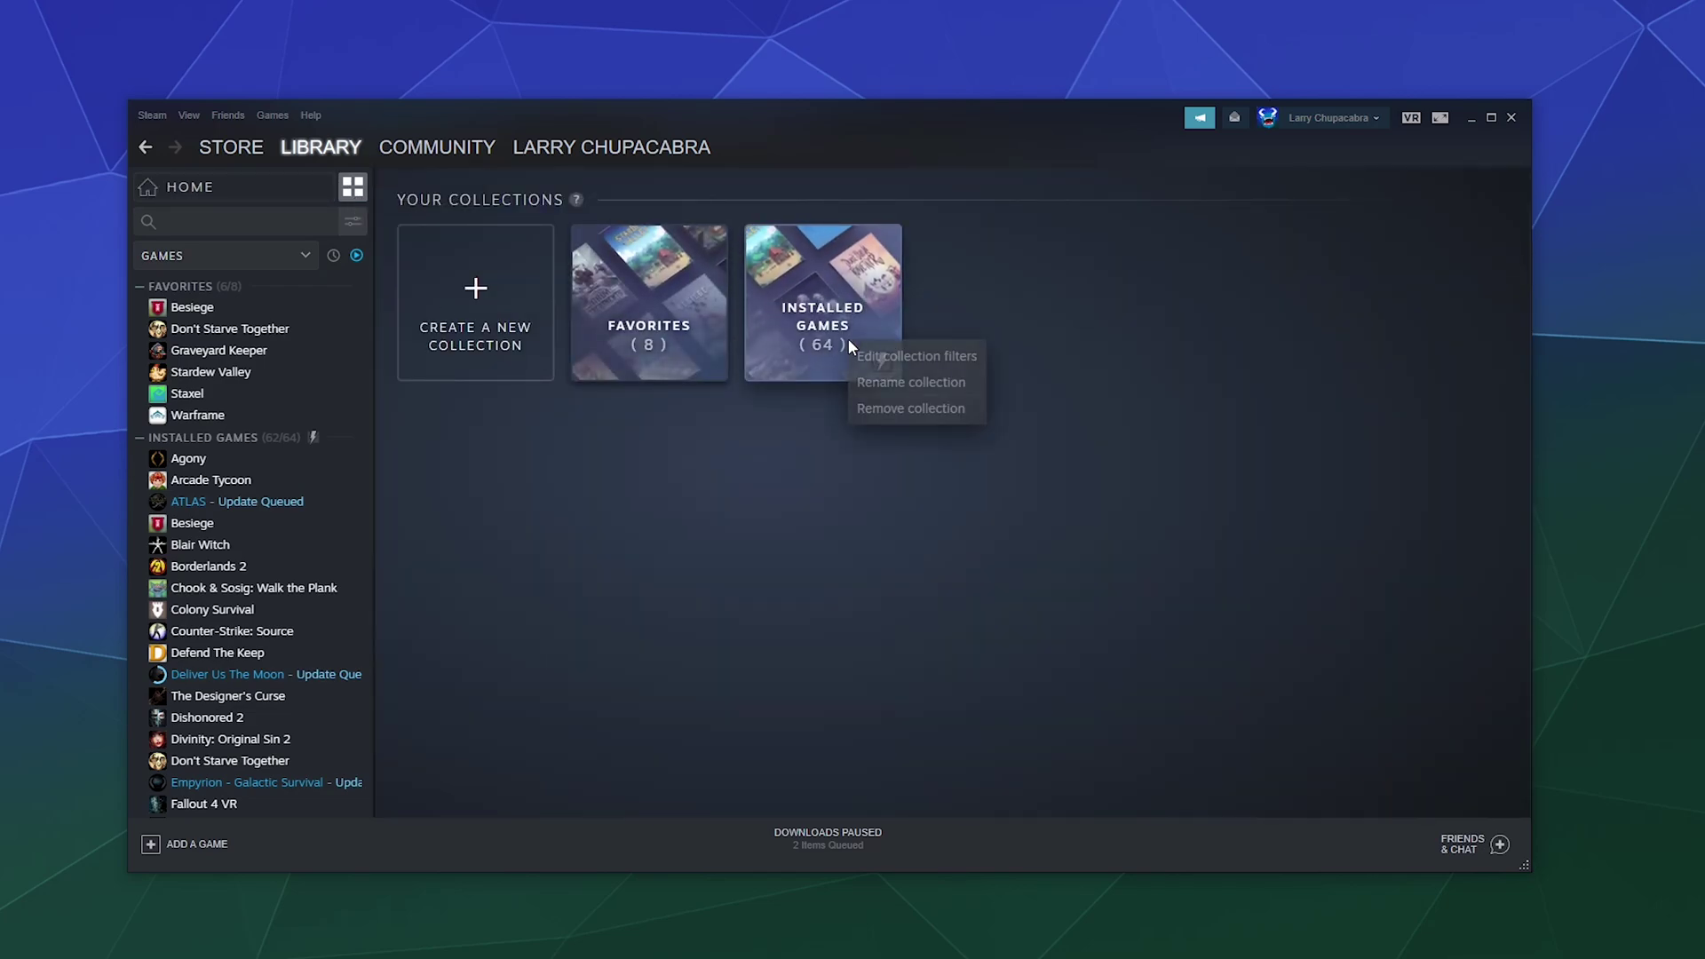
left_click(909, 359)
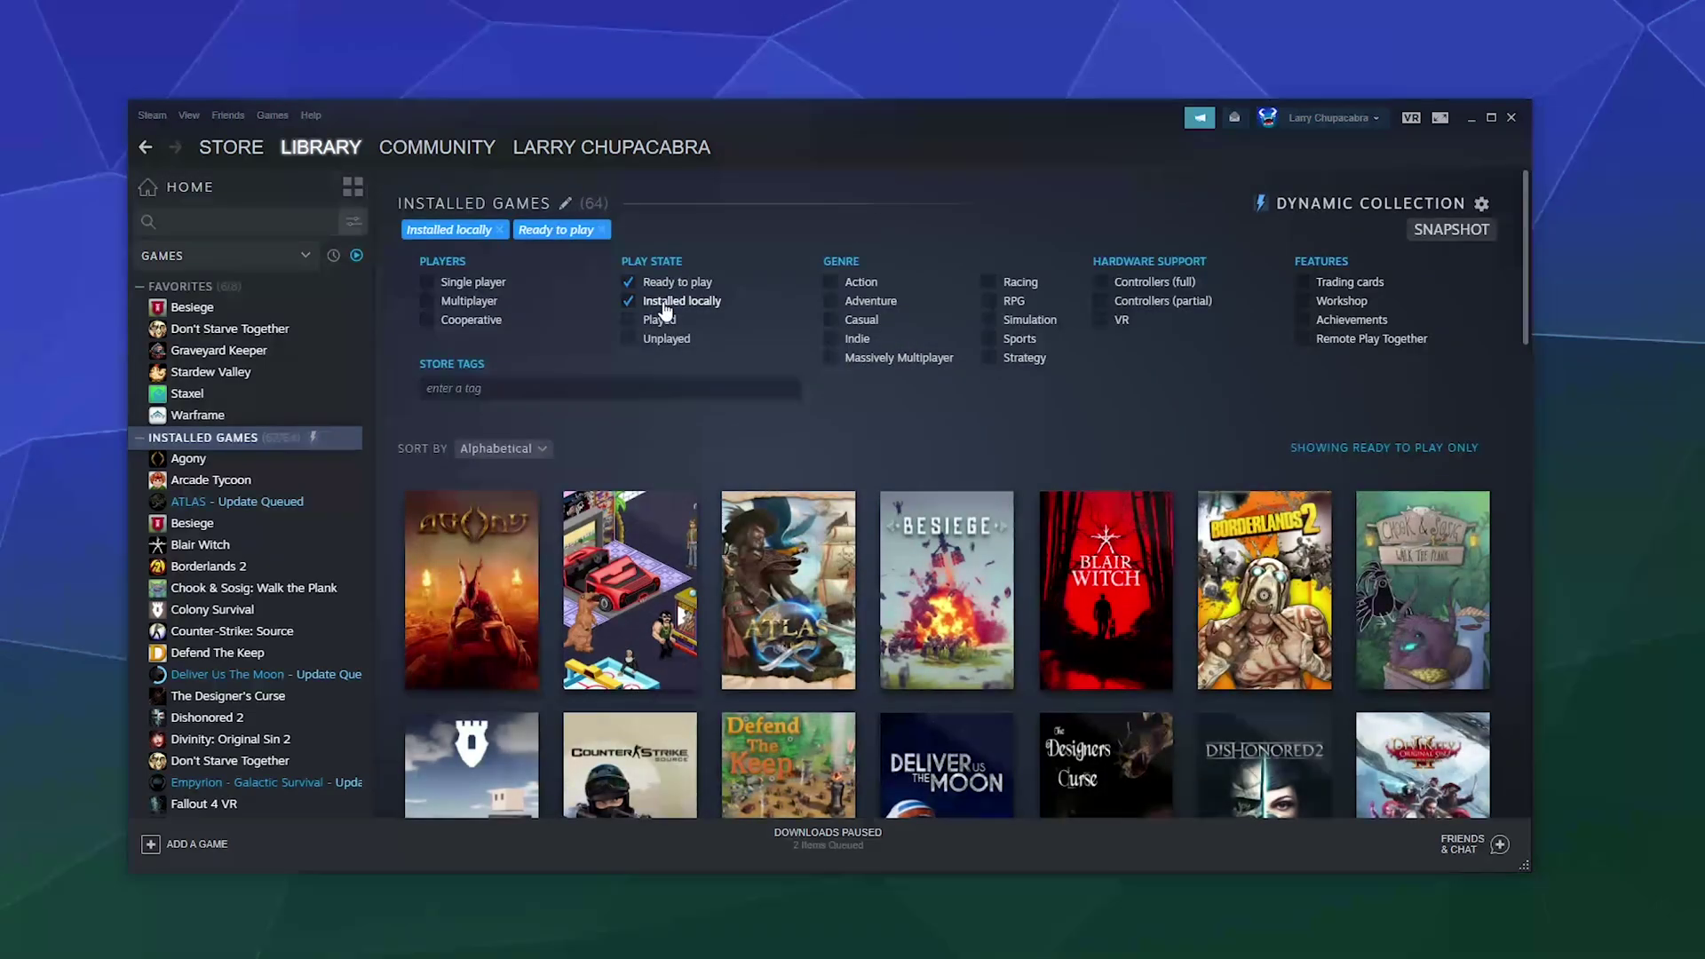
left_click(660, 289)
left_click(601, 229)
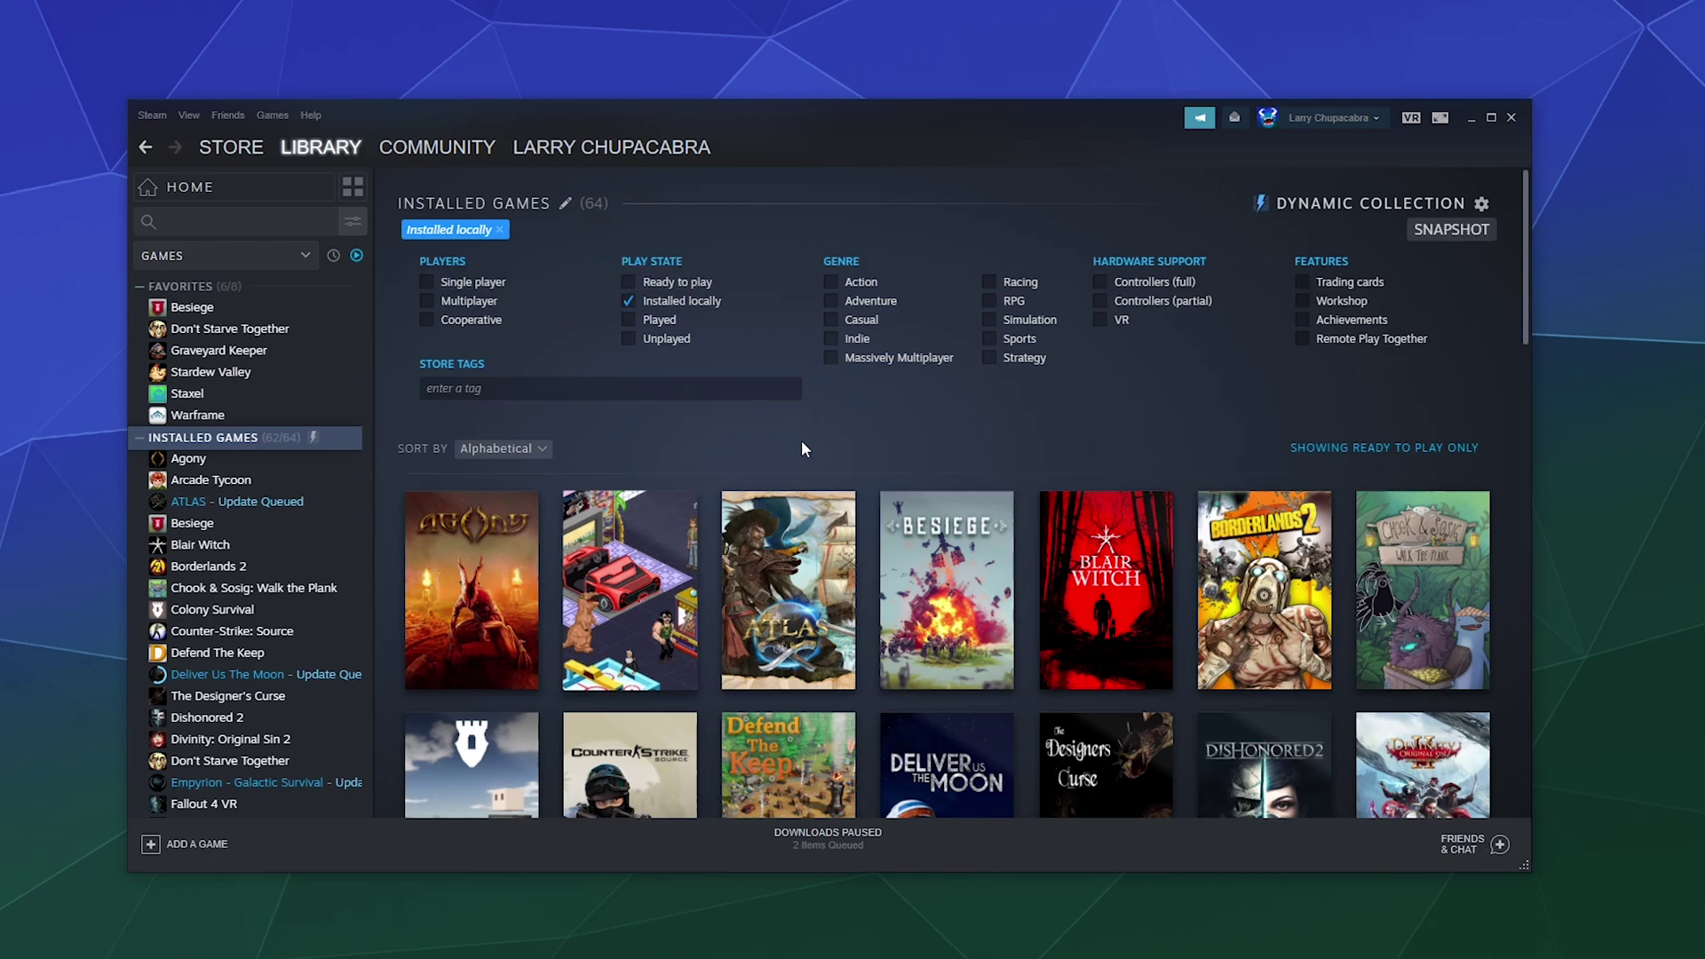
left_click(353, 201)
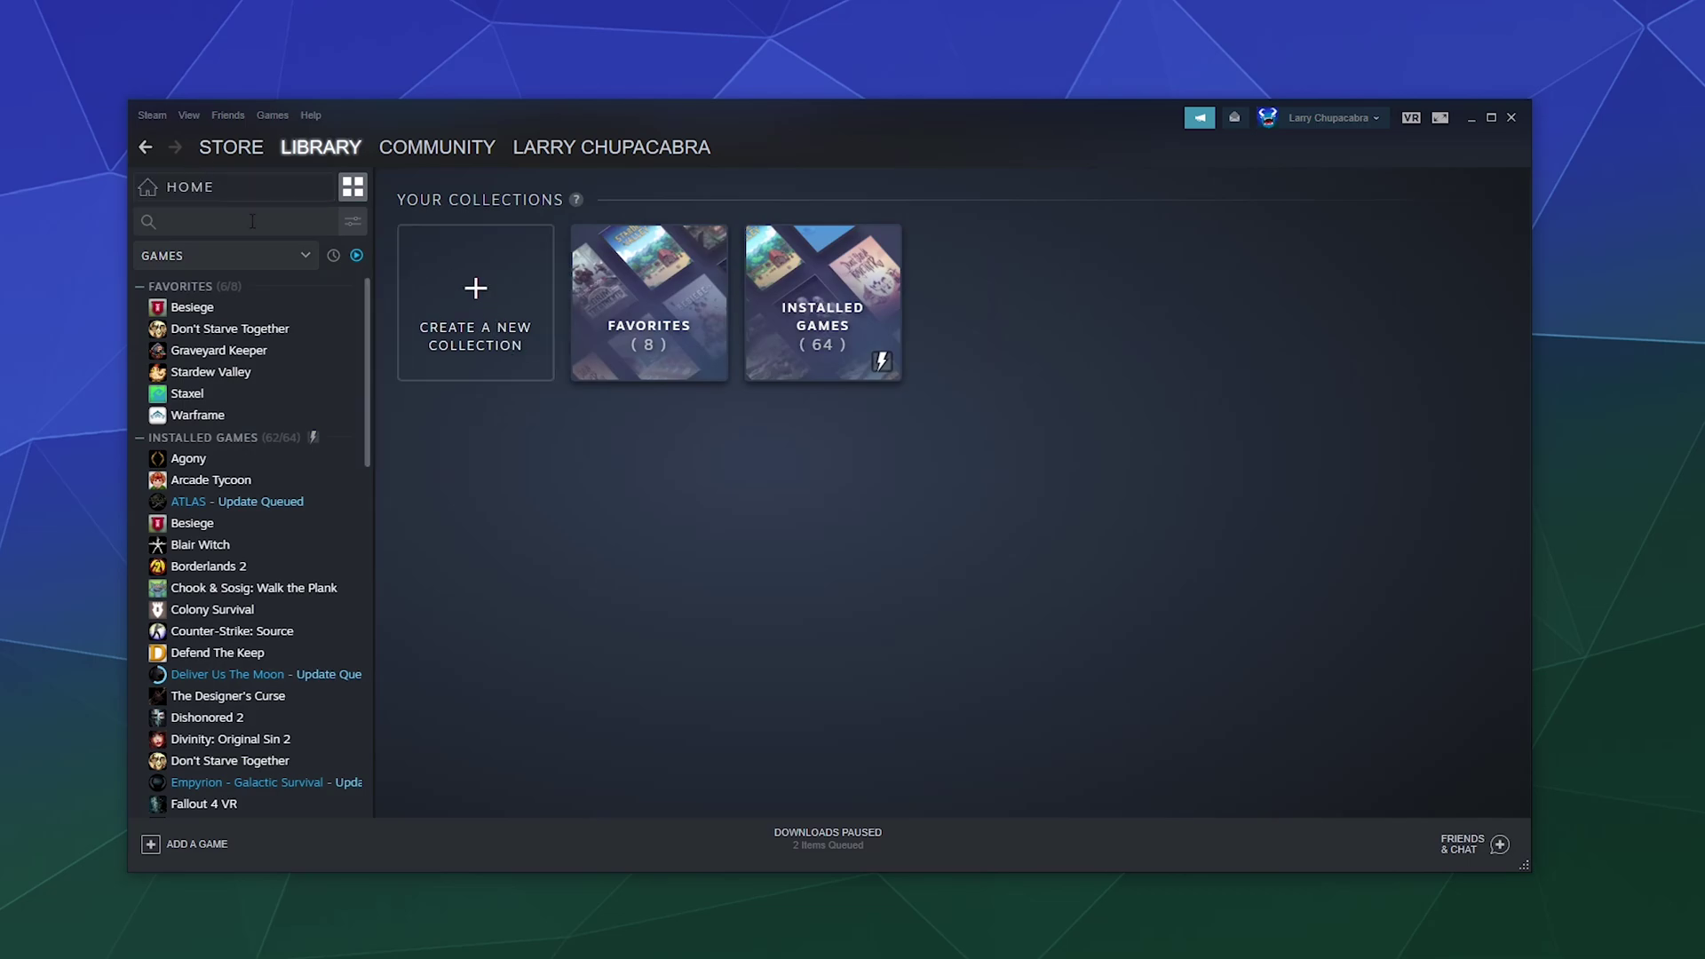
Add a new empty shelf to the library home, leaving its content unchosen.
left_click(205, 188)
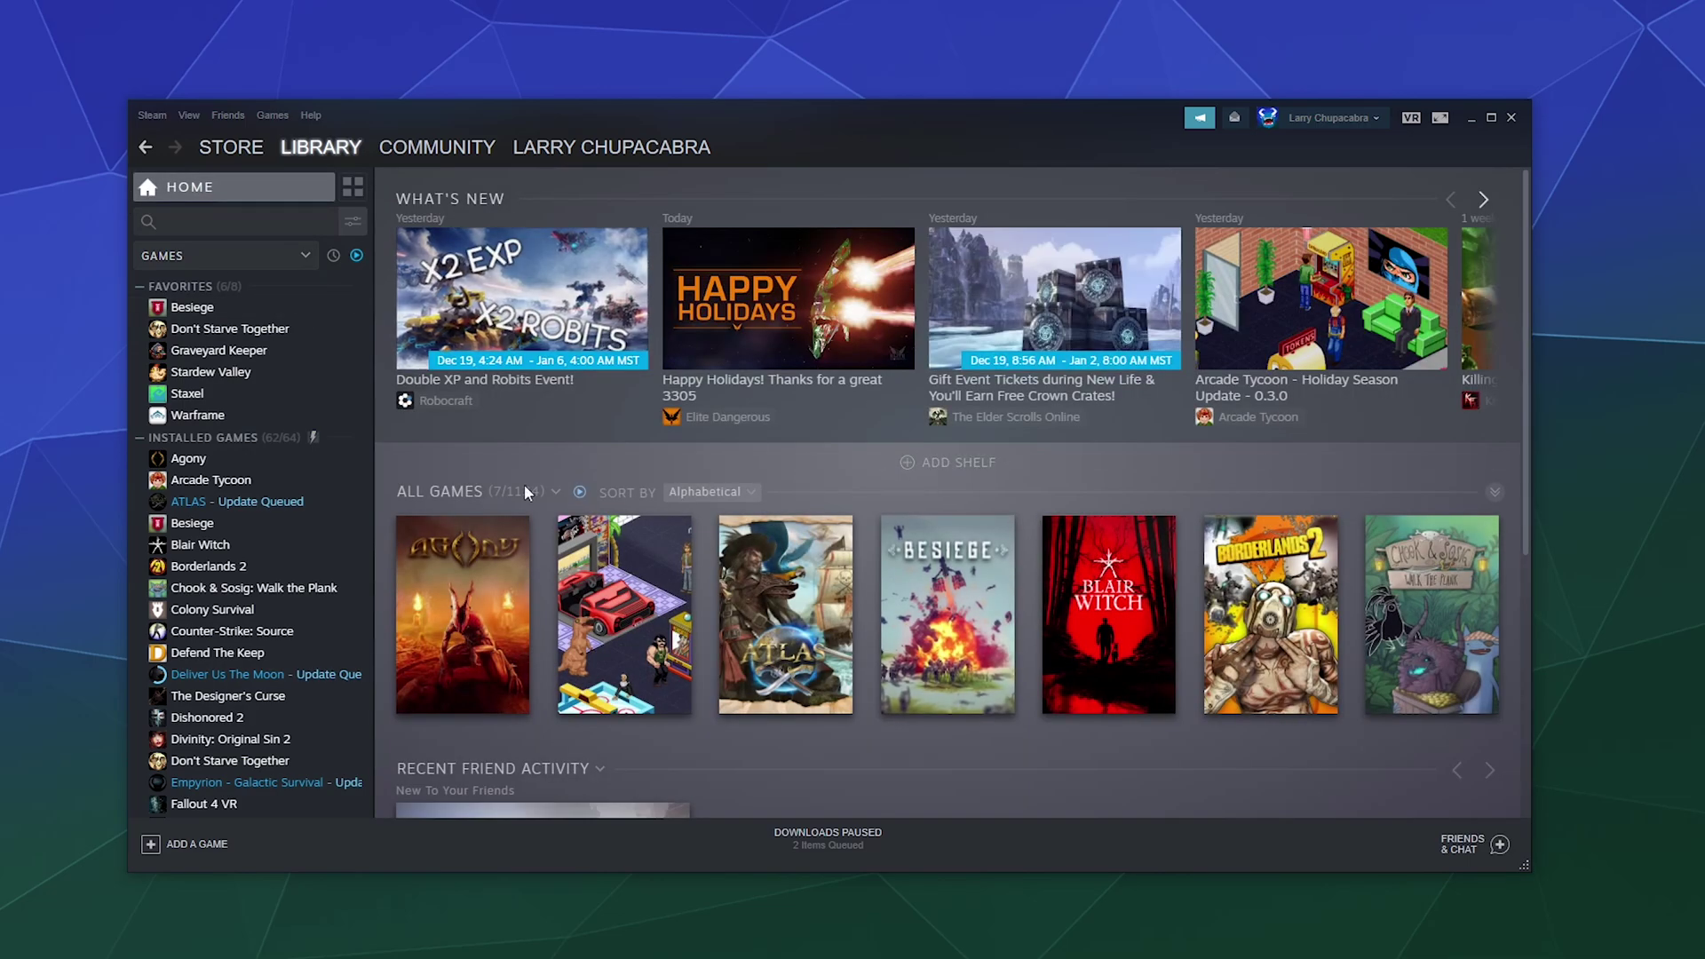
left_click(937, 464)
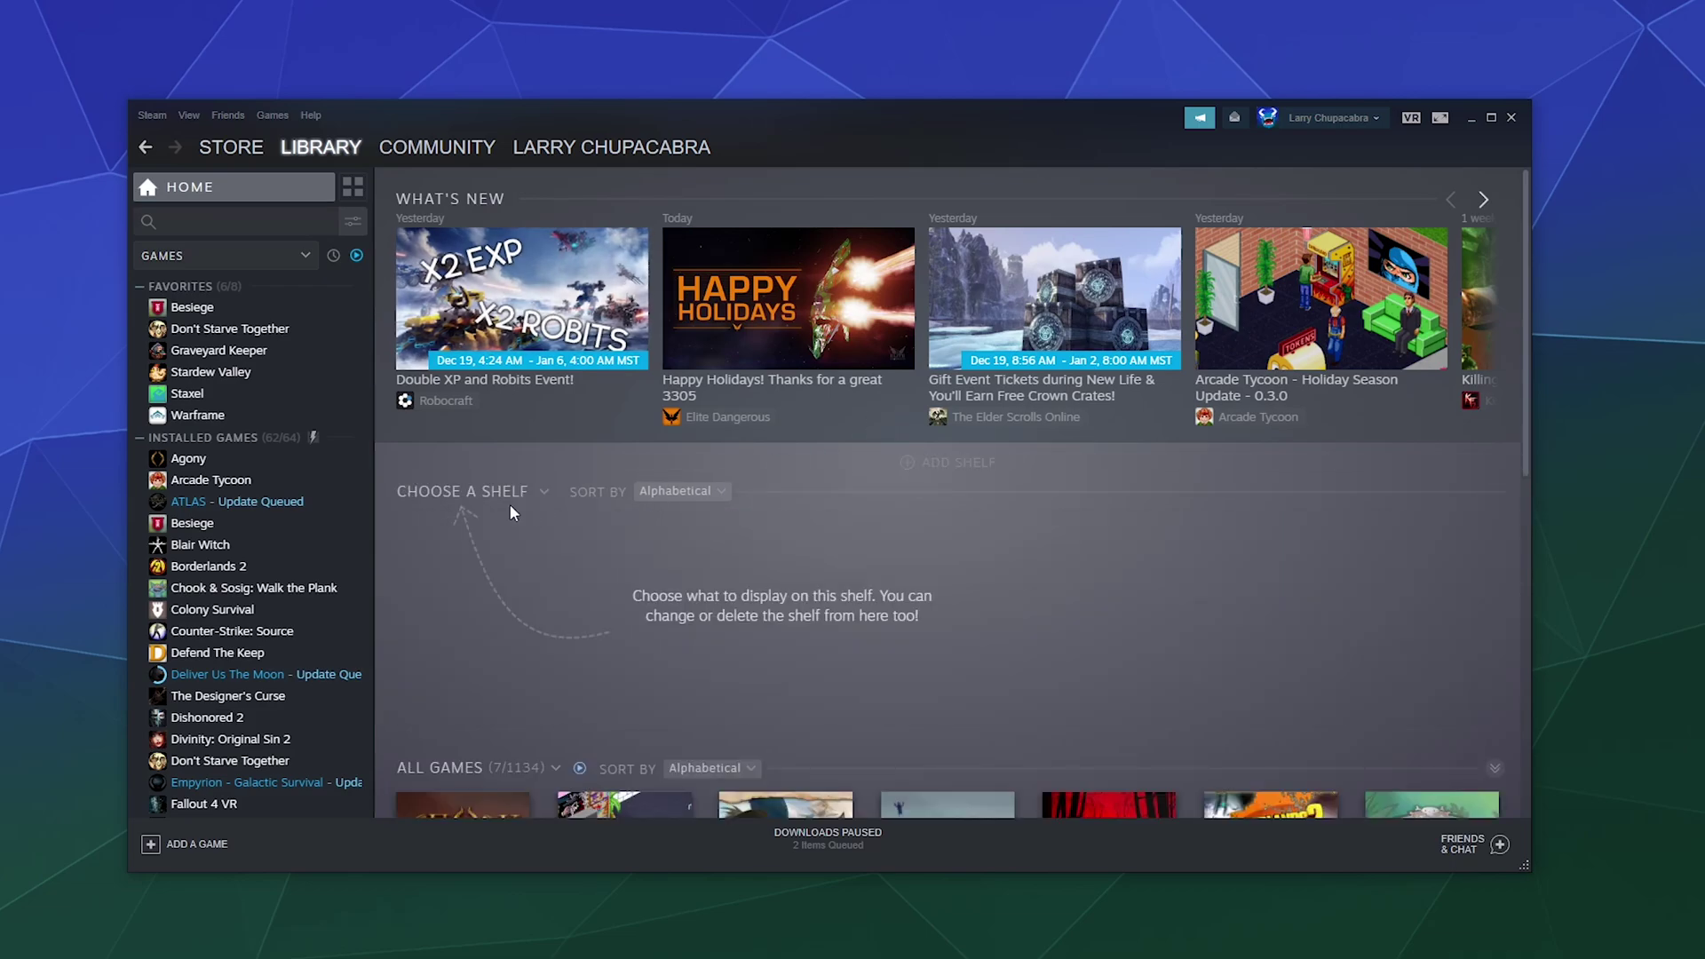
left_click(456, 493)
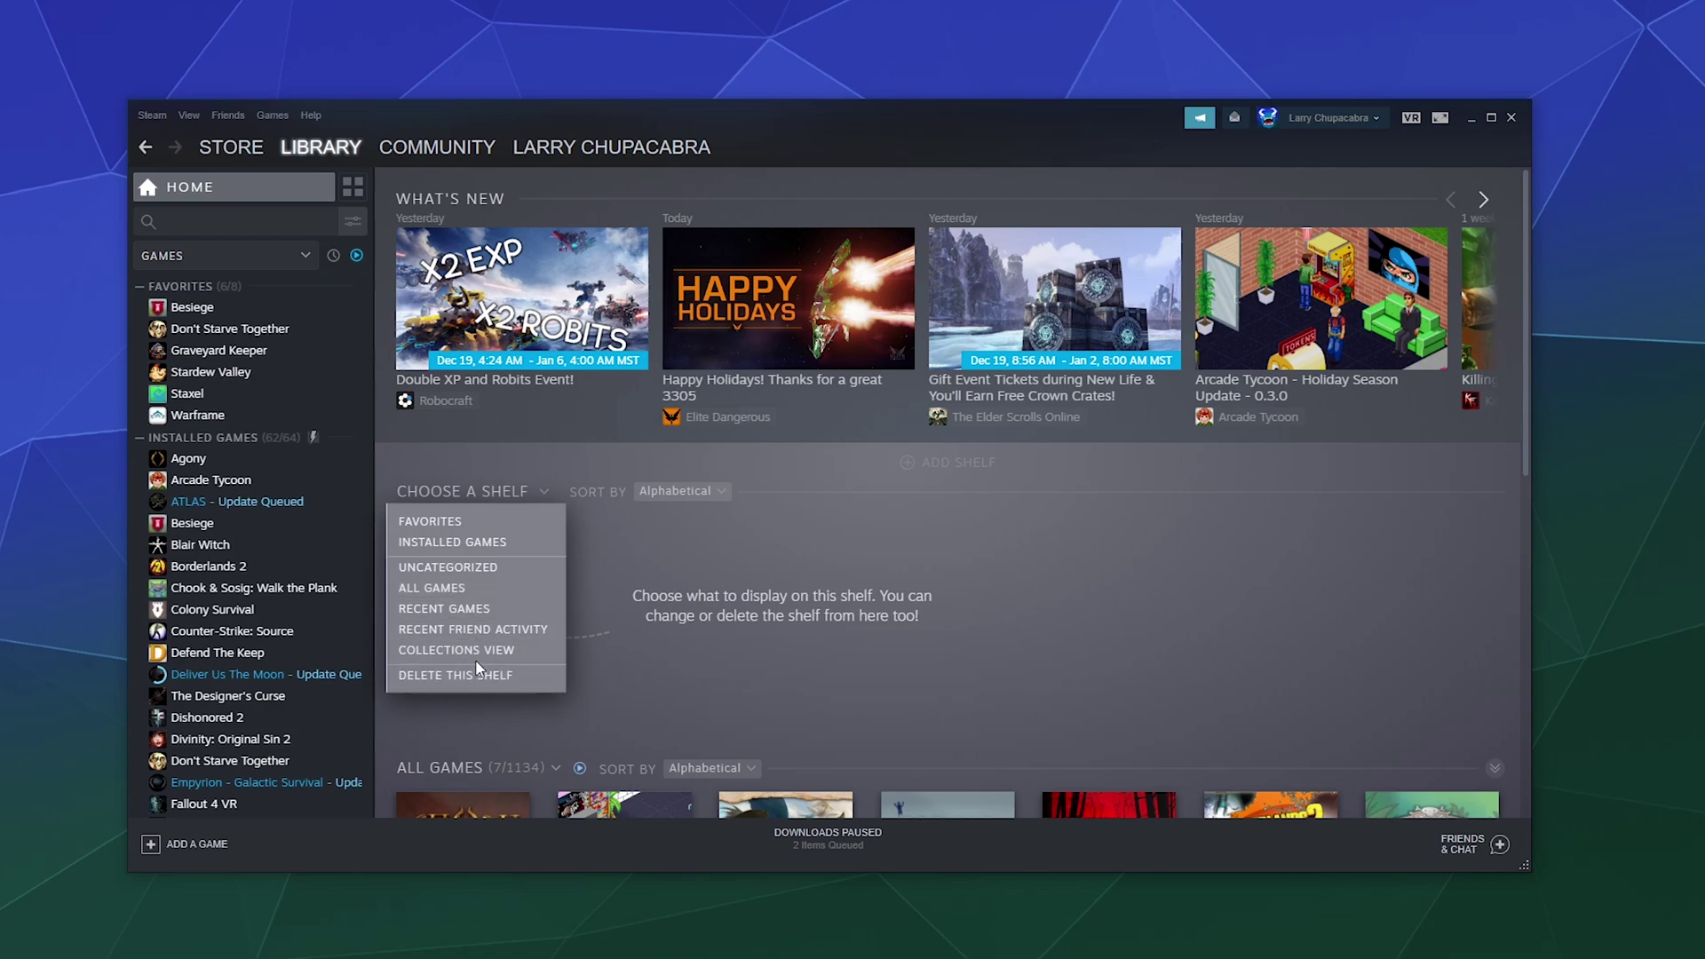
left_click(750, 560)
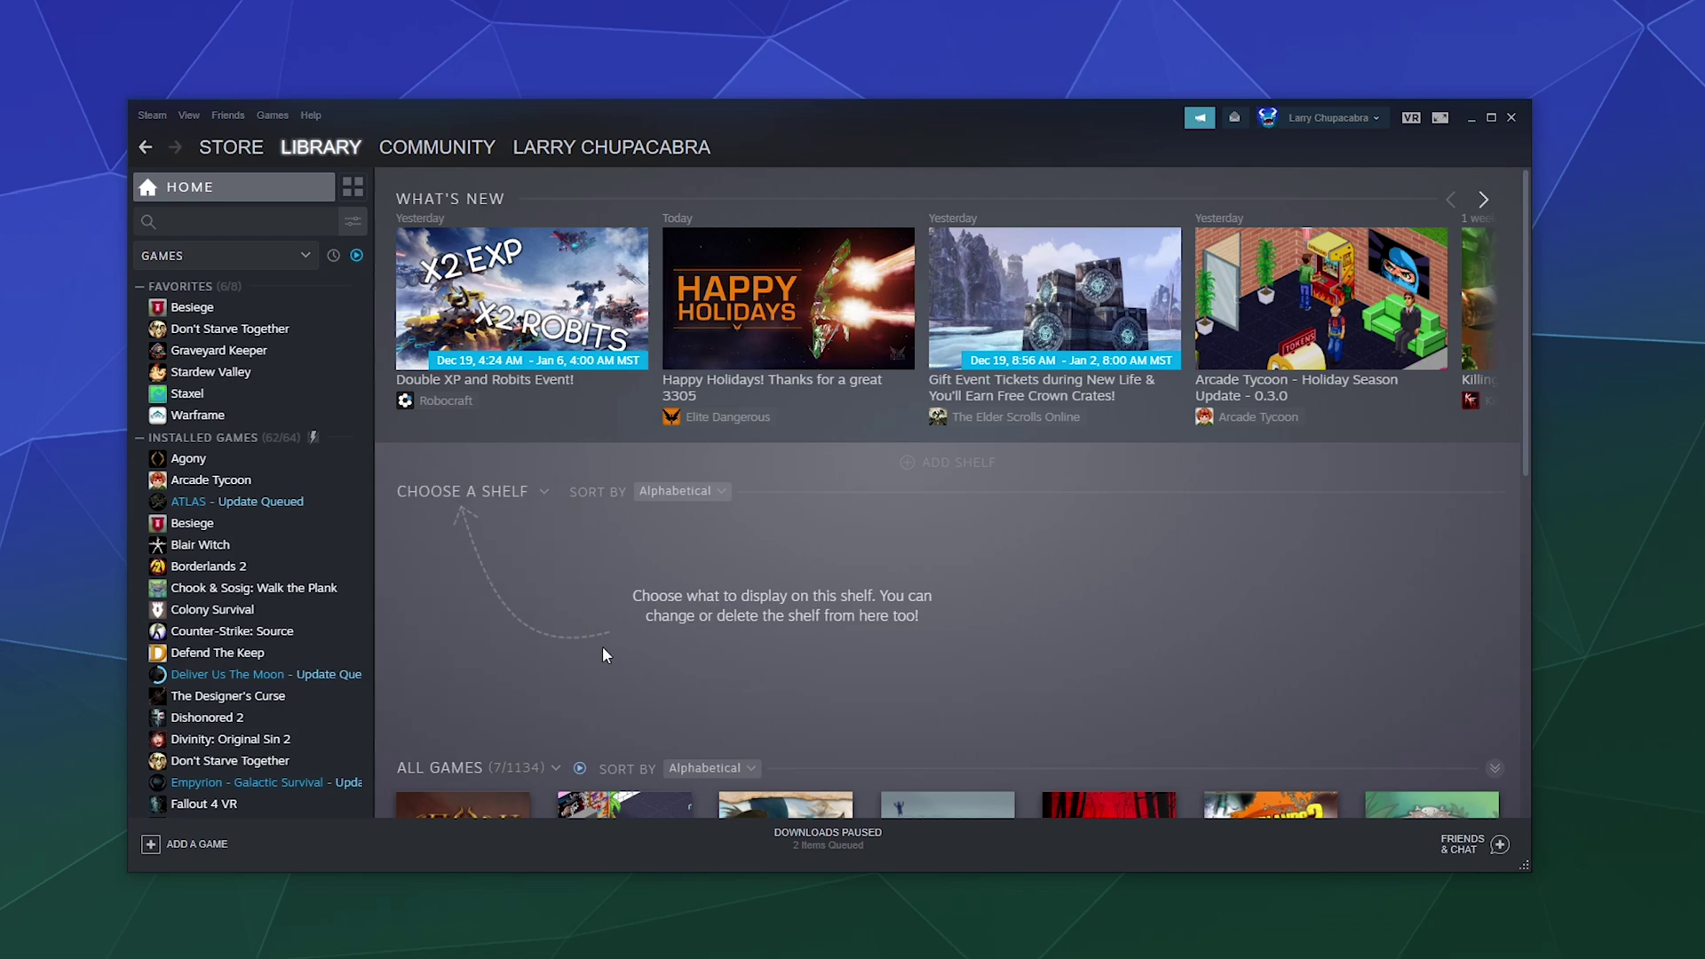
Create a manual collection named 'CHILLOUT GAMES' holding 0 games, then go back to Home.
left_click(352, 186)
left_click(492, 317)
type("CHILLOUT GAMES")
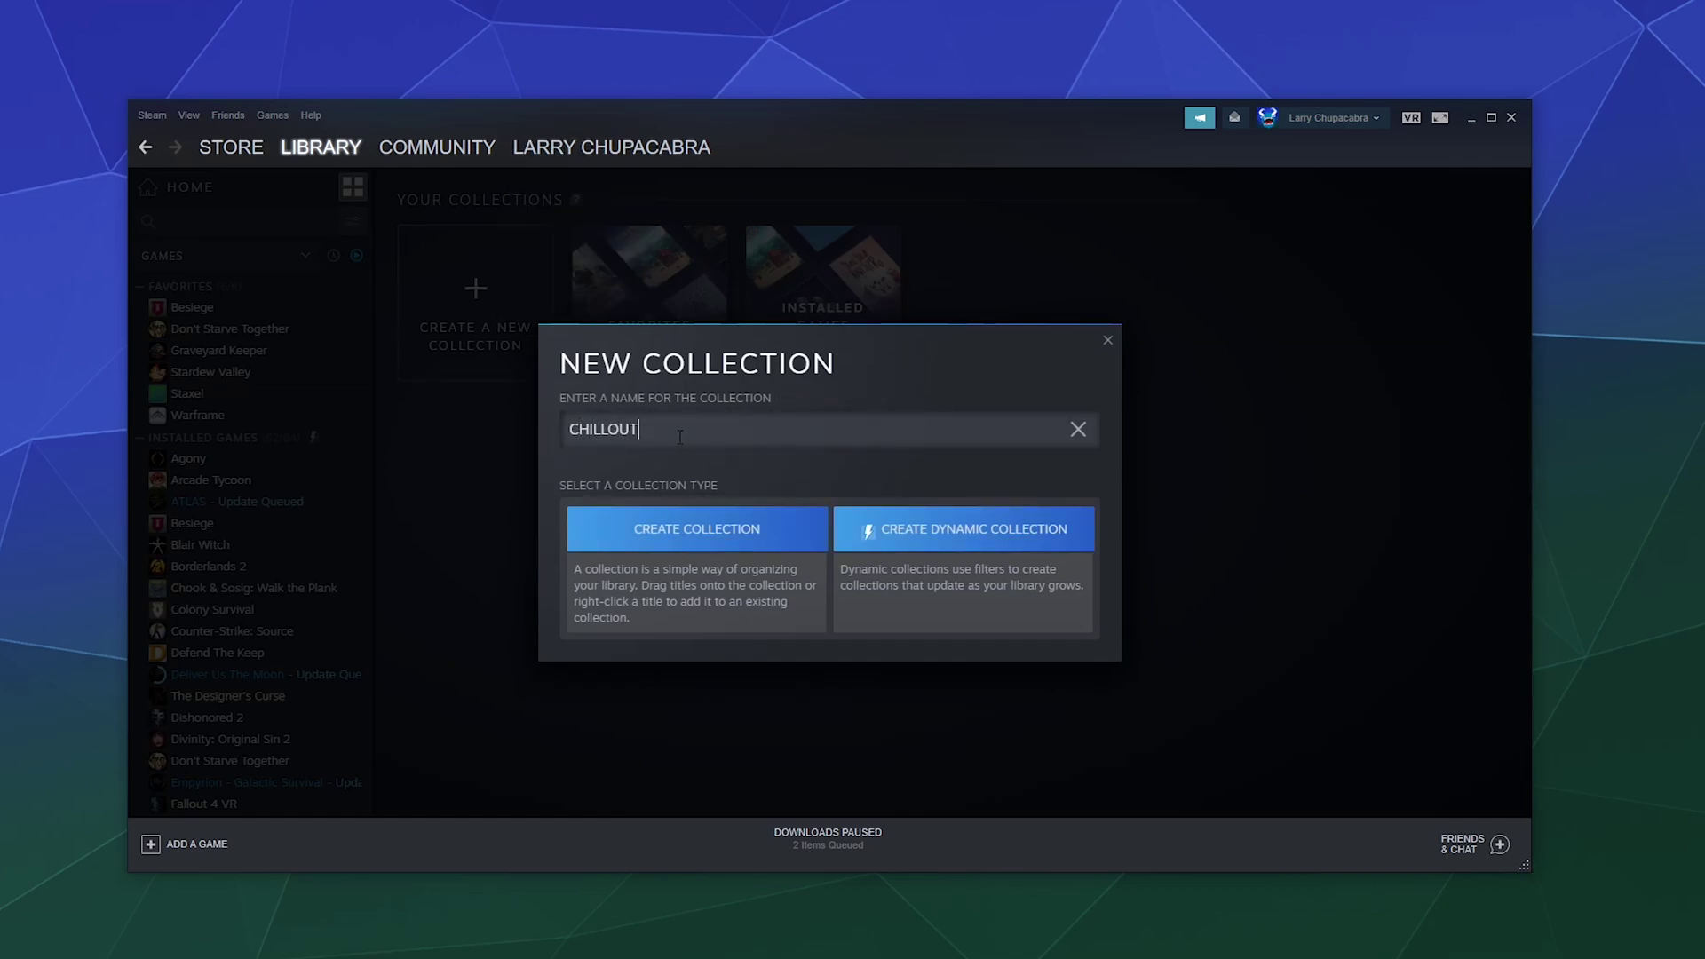
left_click(698, 529)
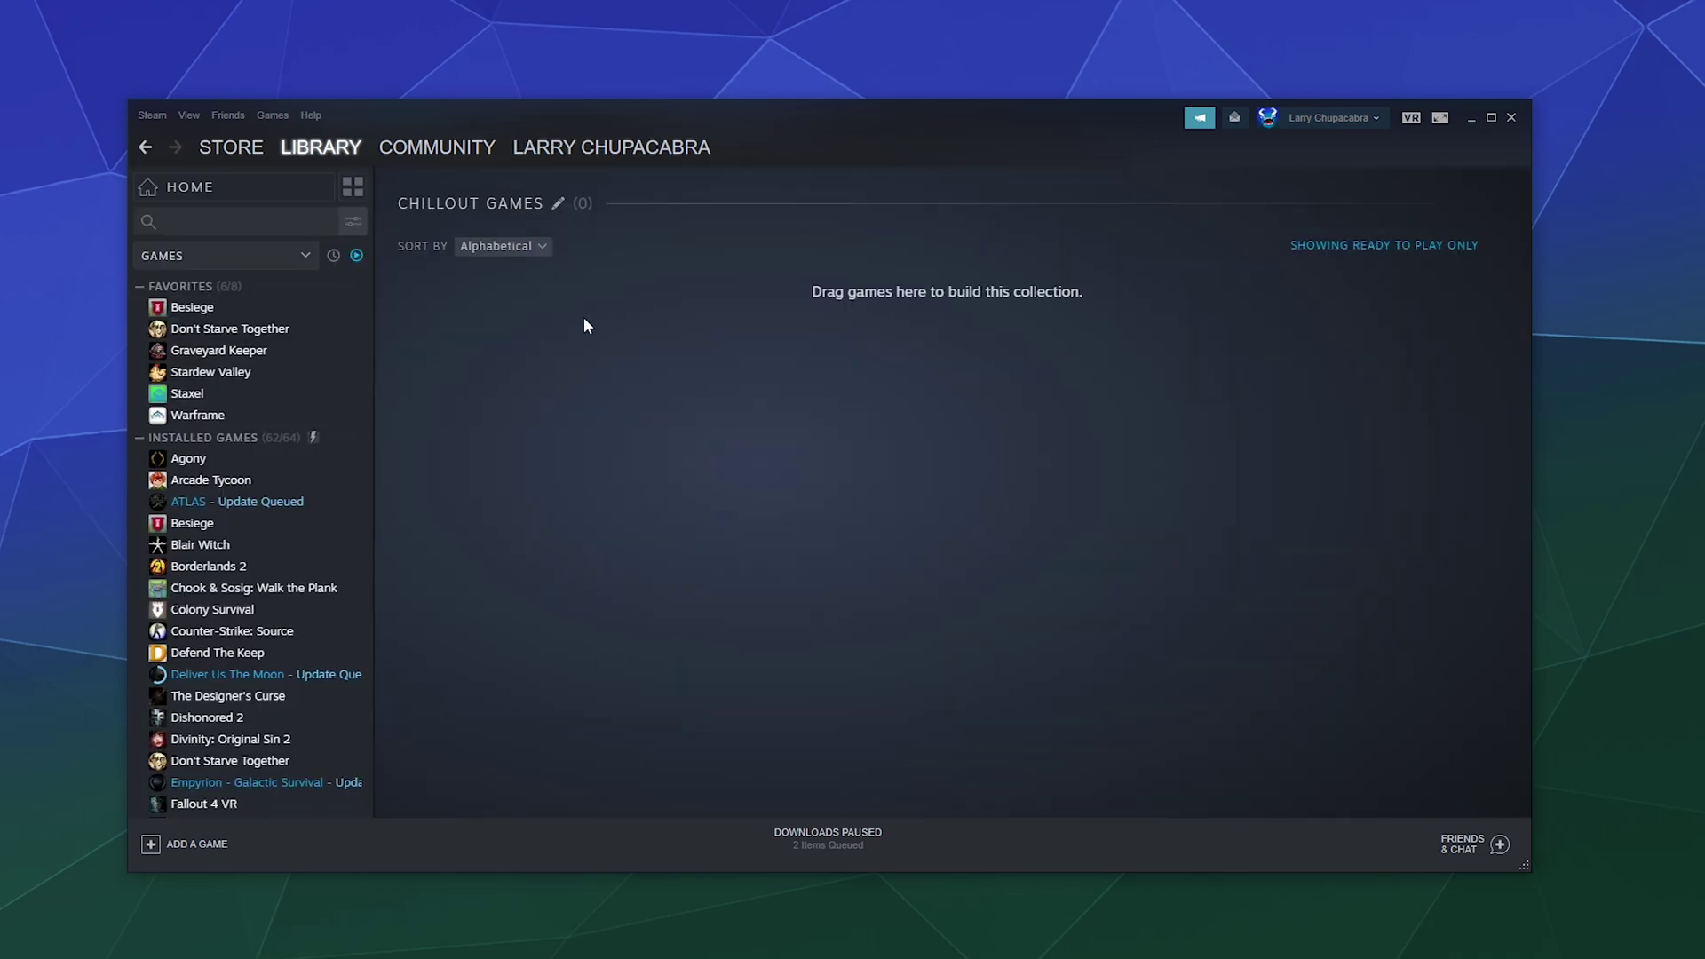
left_click(238, 193)
Set the empty home shelf to display the CHILLOUT GAMES collection.
left_click(512, 491)
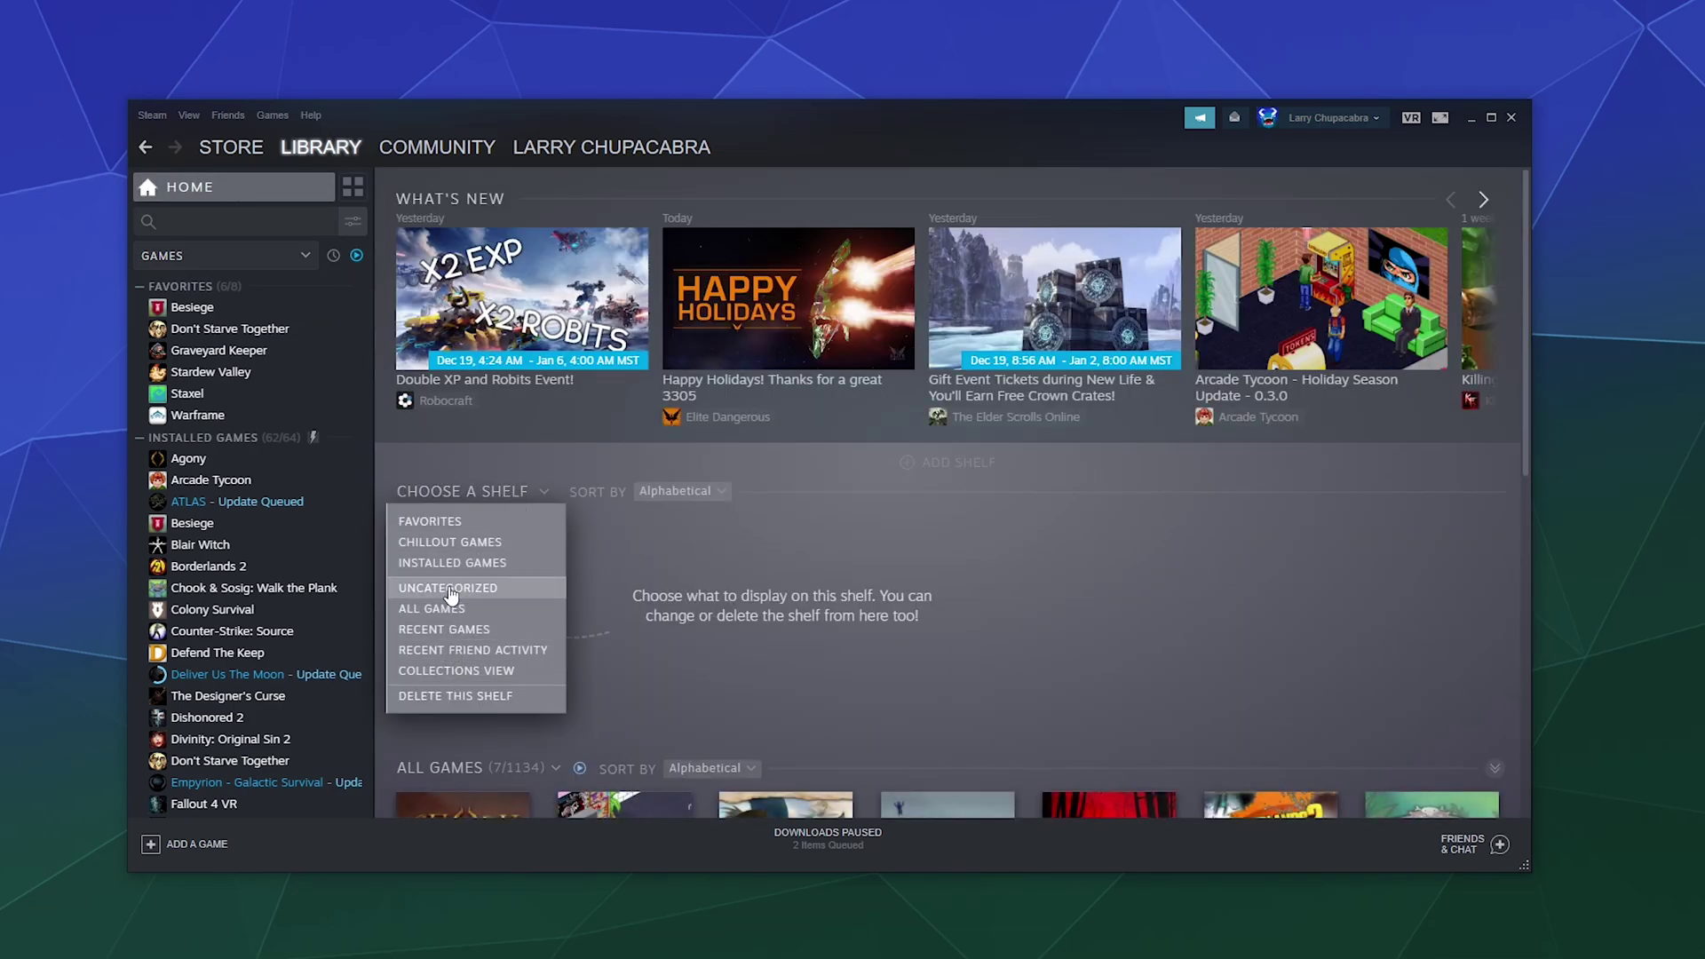
left_click(467, 544)
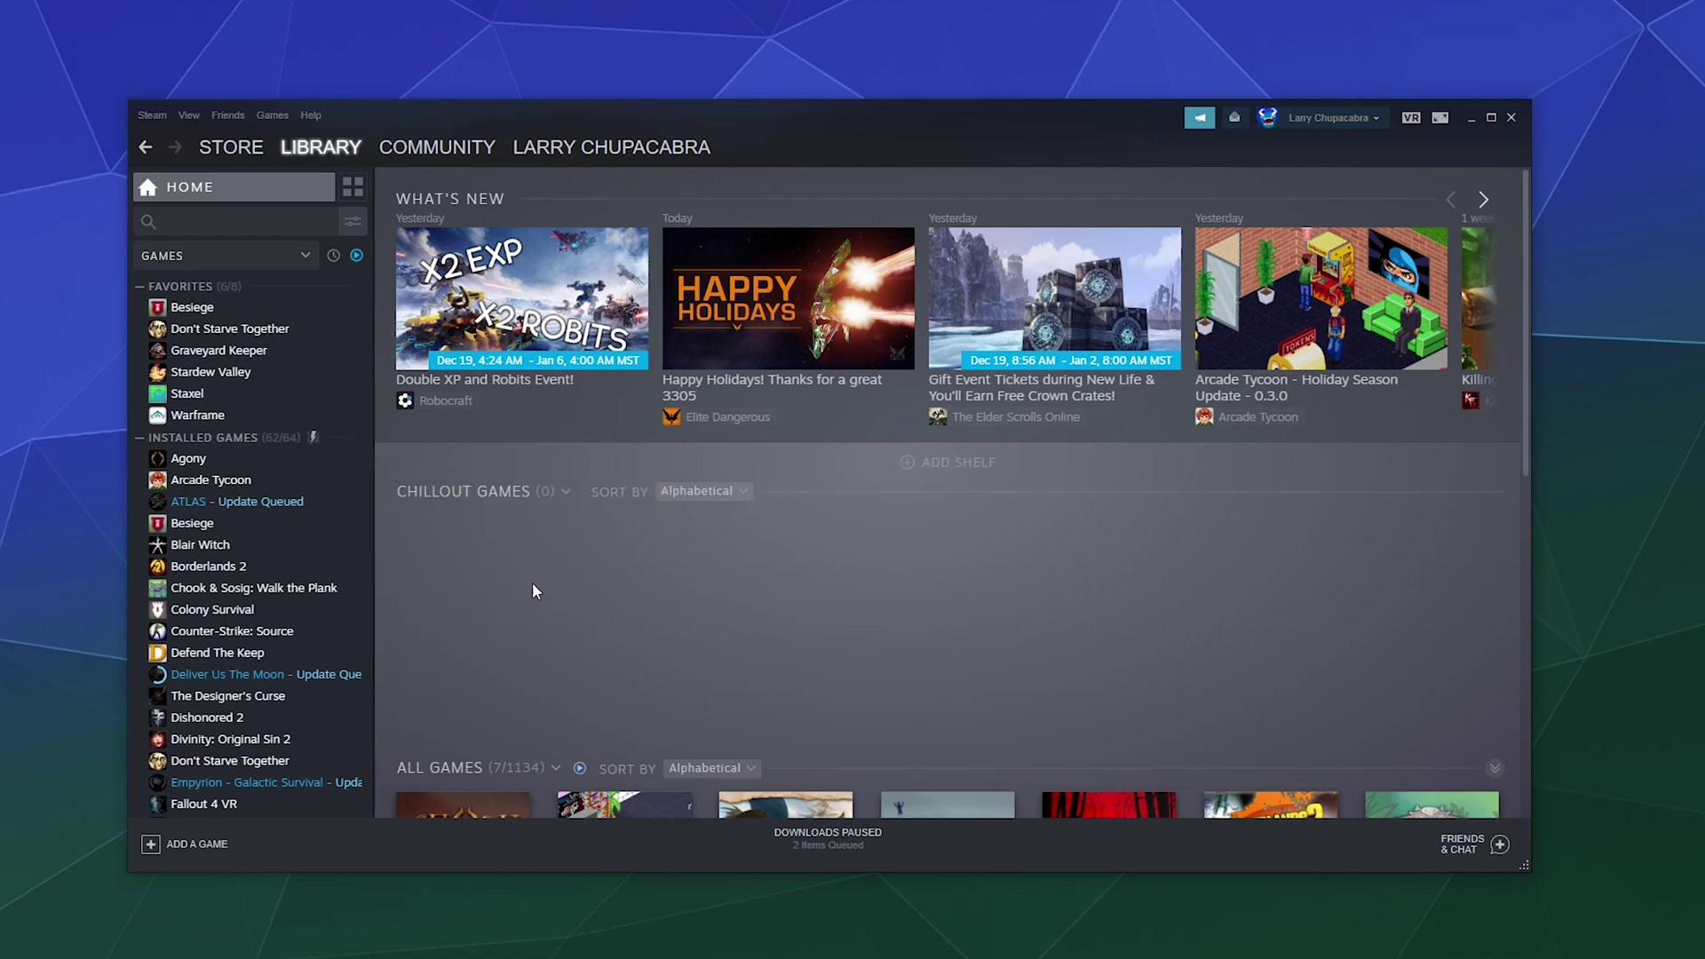
scroll(648, 613, "down", 4)
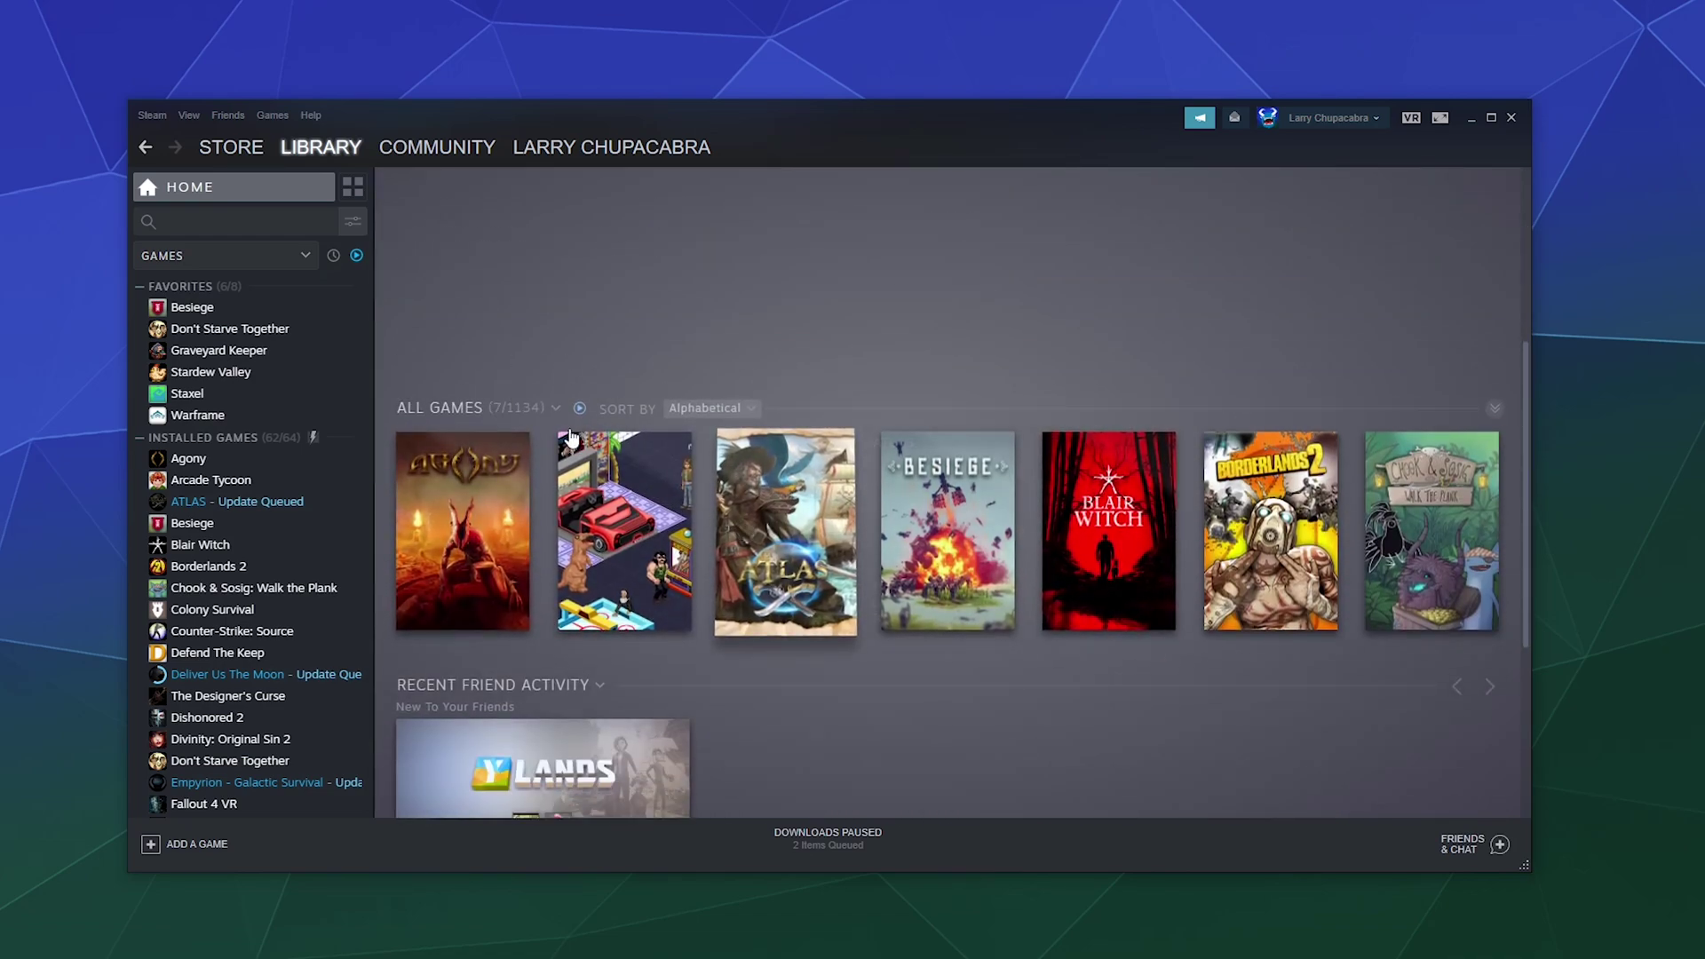
mouse_move(1130, 561)
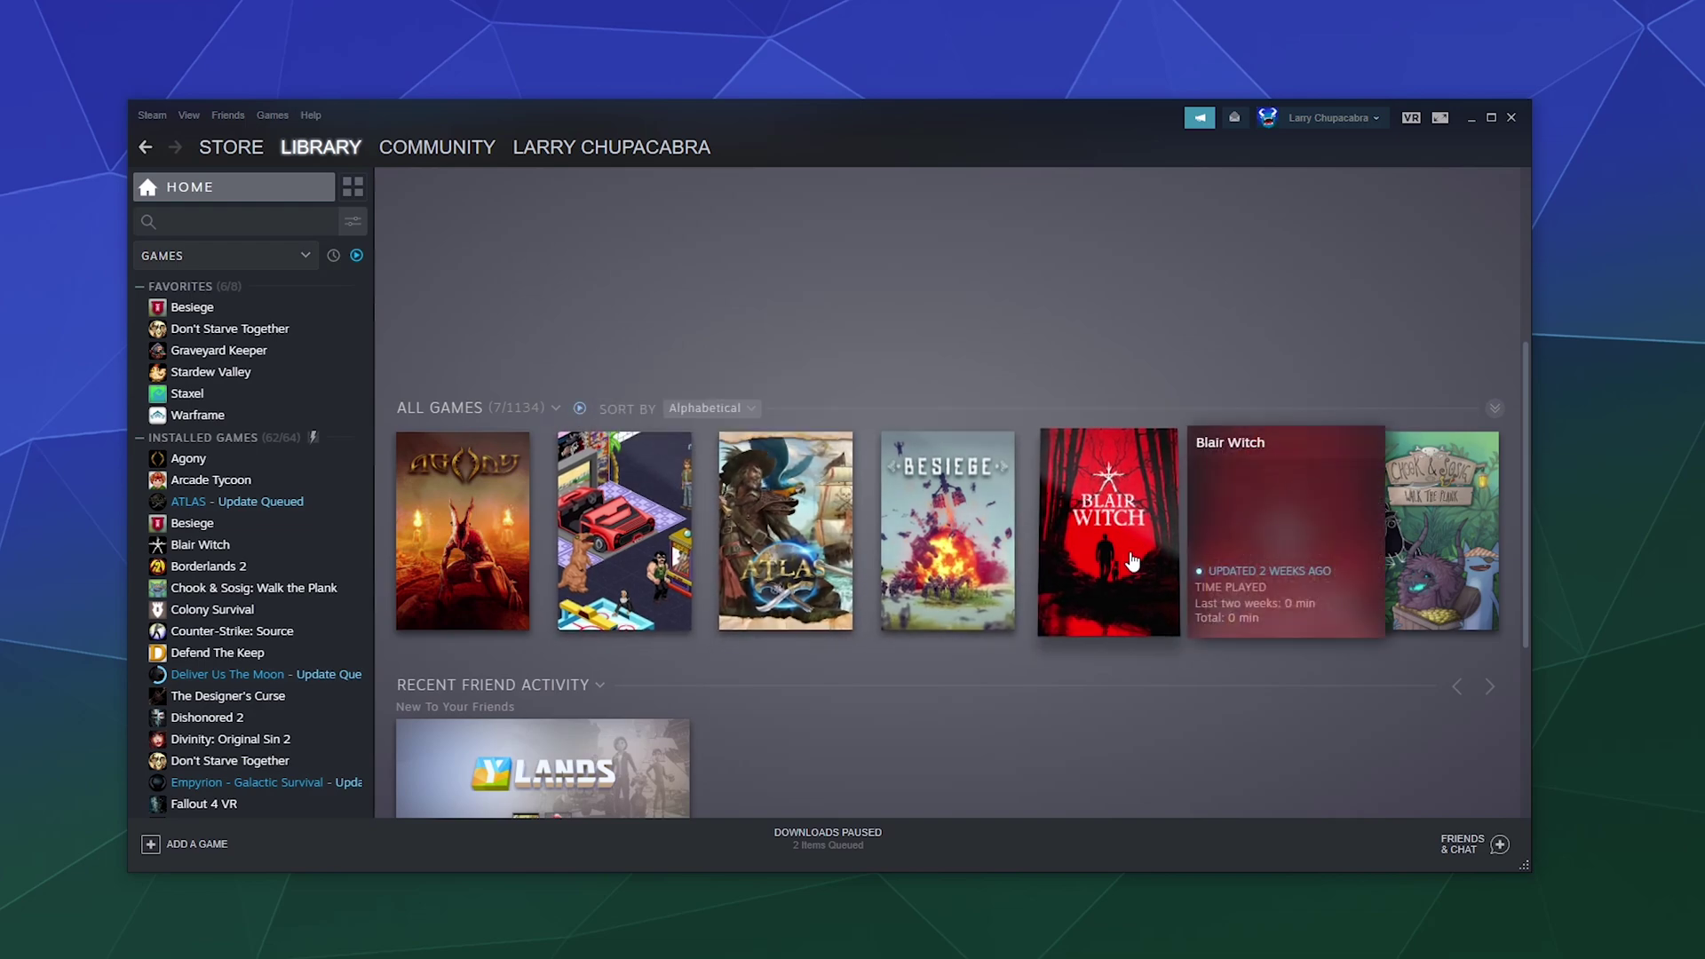
scroll(1130, 562, "up", 1)
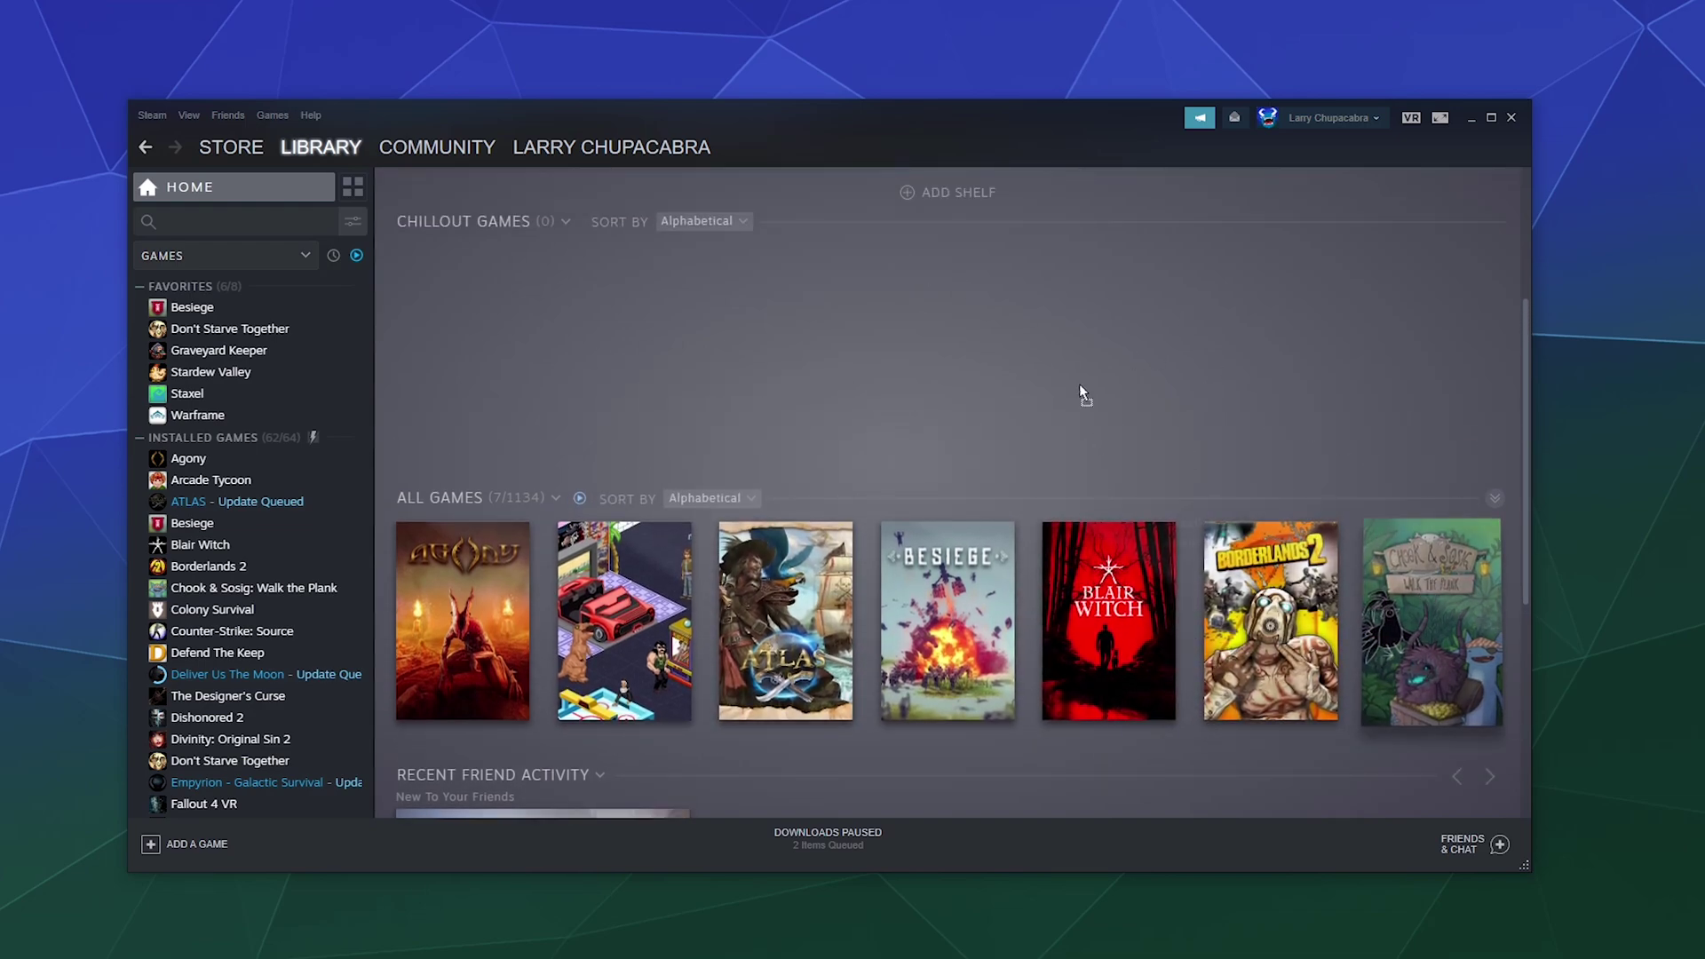
Drag Chook & Sosig, Arcade Tycoon, Jedi: Fallen Order and House Flipper onto the Chillout Games shelf.
left_click_drag(1064, 374, 1004, 310)
left_click_drag(624, 613, 737, 298)
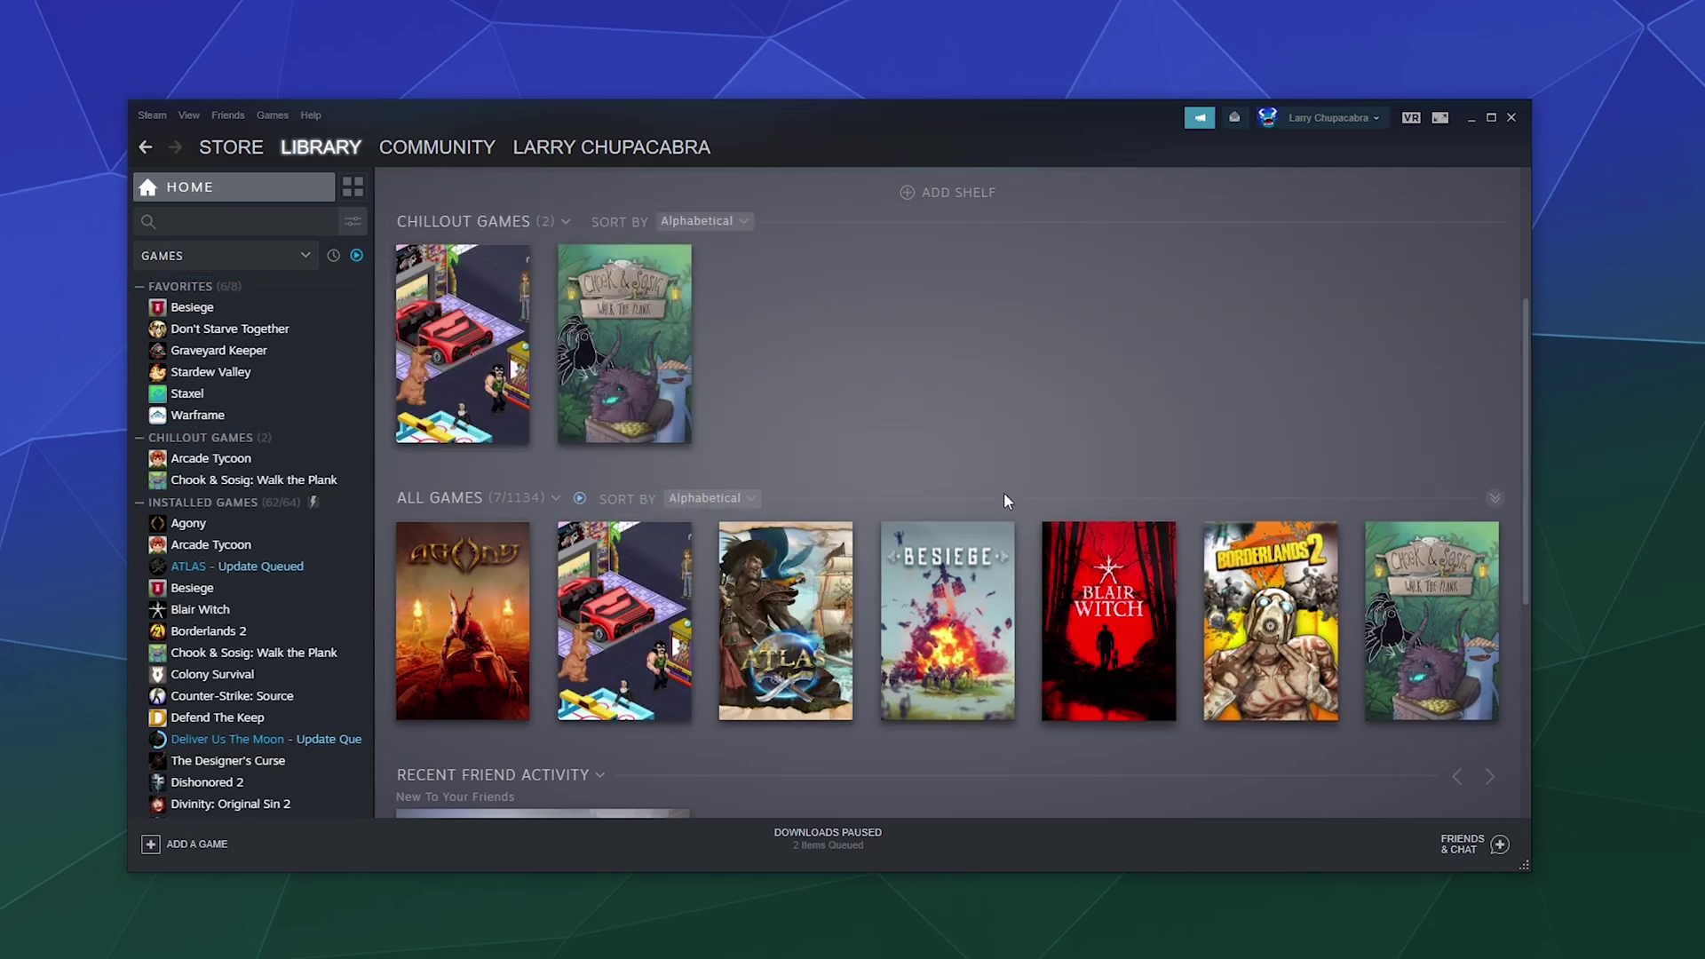
scroll(870, 669, "down", 5)
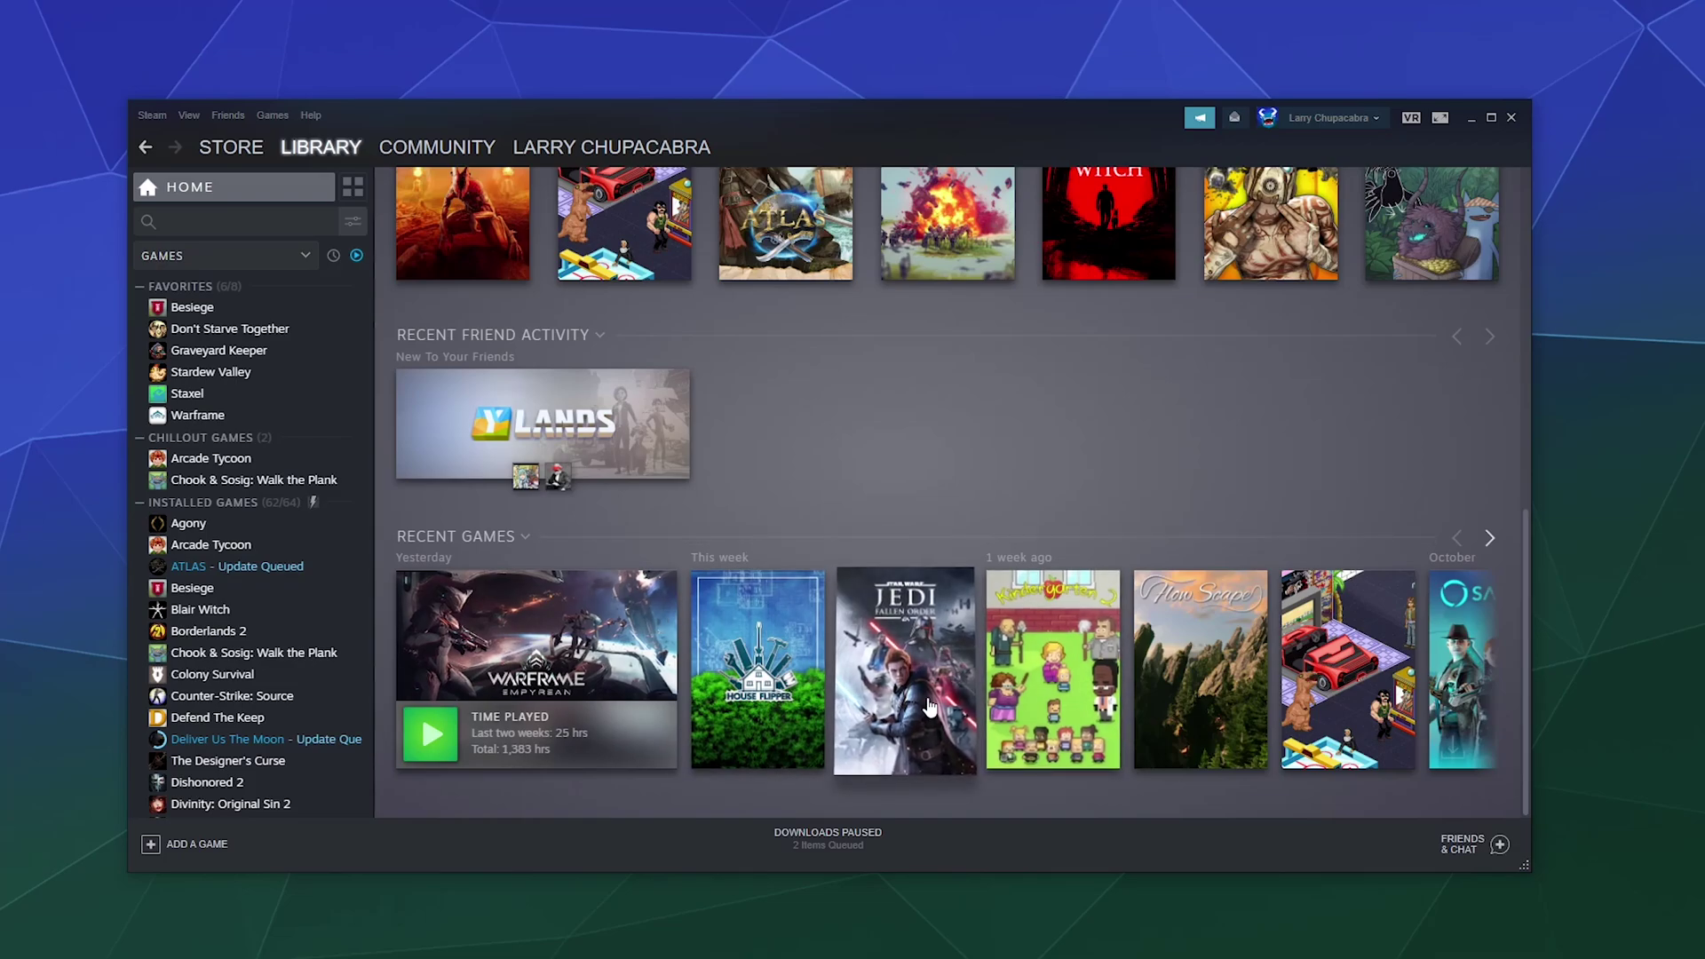
mouse_move(929, 707)
left_mouse_down()
mouse_move(897, 284)
mouse_move(888, 226)
mouse_move(855, 190)
left_mouse_up()
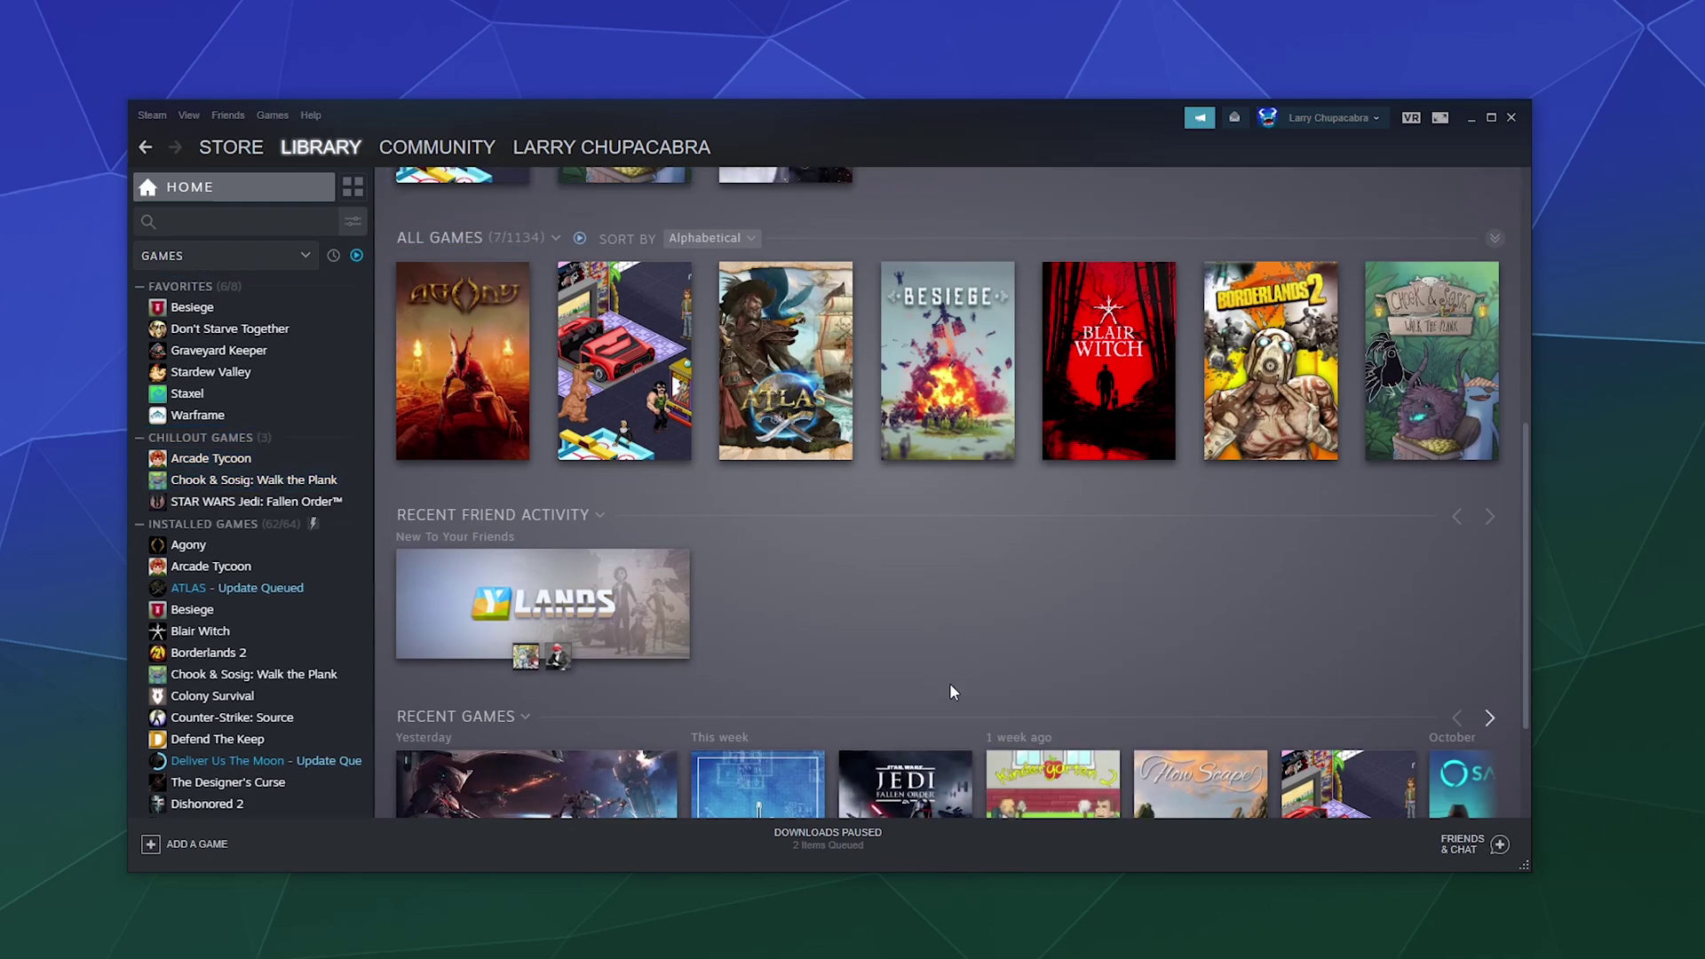
mouse_move(799, 794)
left_mouse_down()
mouse_move(817, 198)
mouse_move(897, 202)
left_mouse_up()
scroll(943, 630, "up", 5)
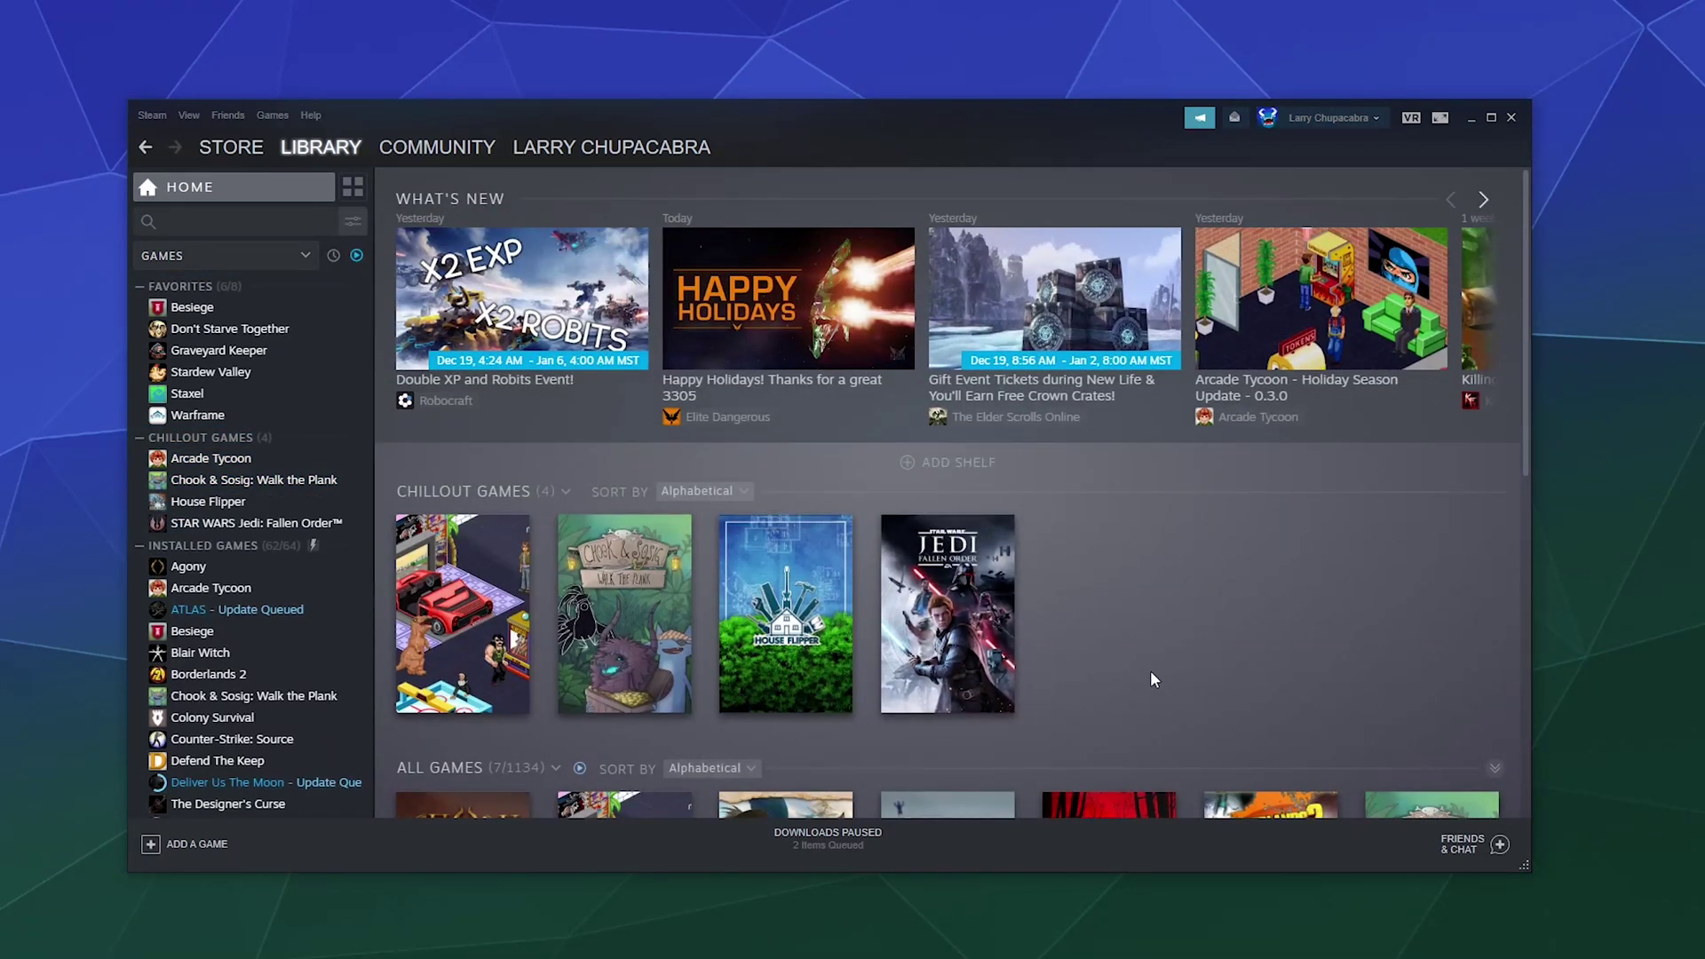
left_click(742, 491)
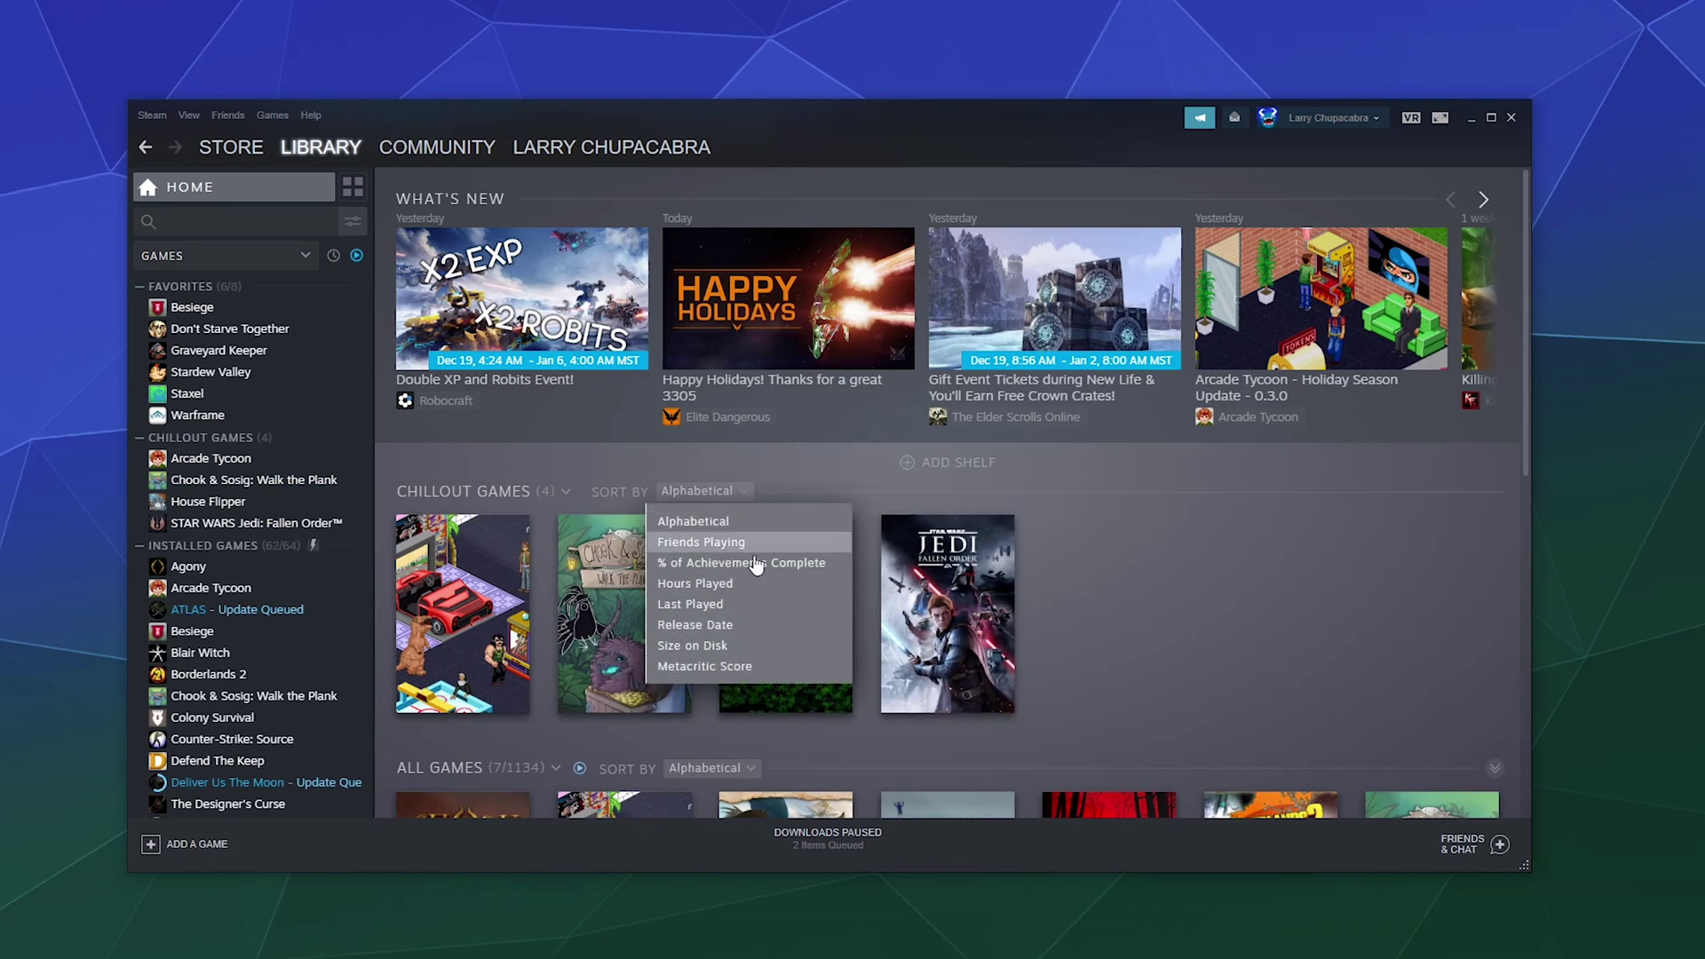
left_click(613, 461)
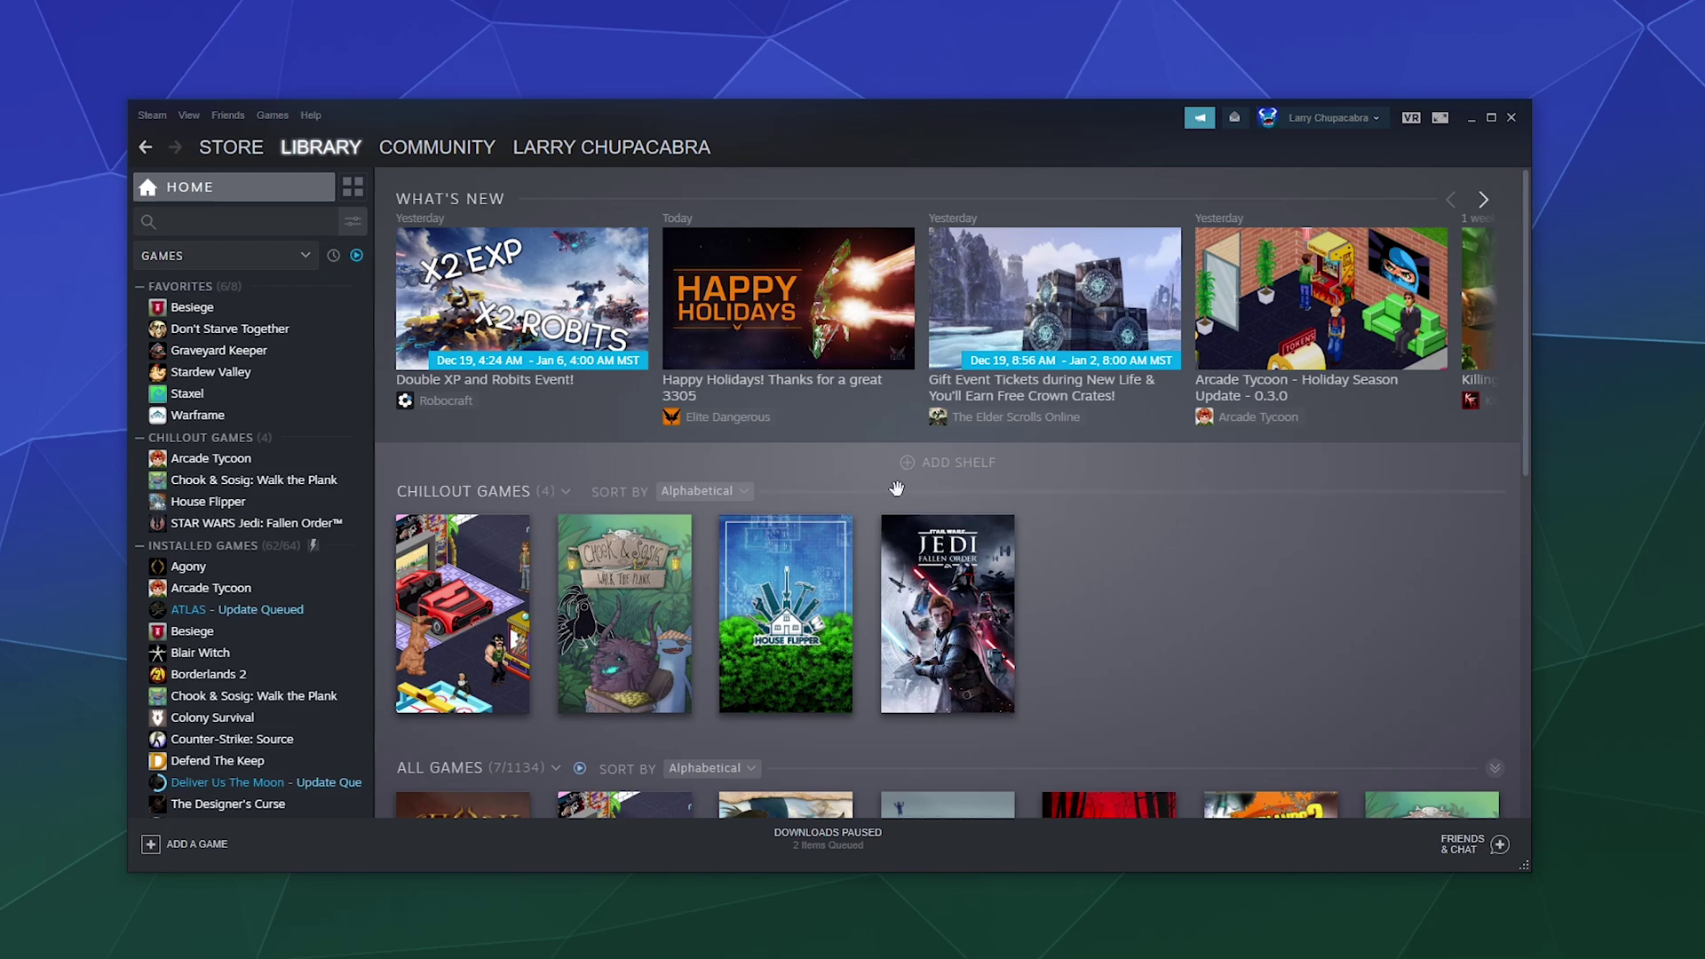
scroll(982, 475, "down", 3)
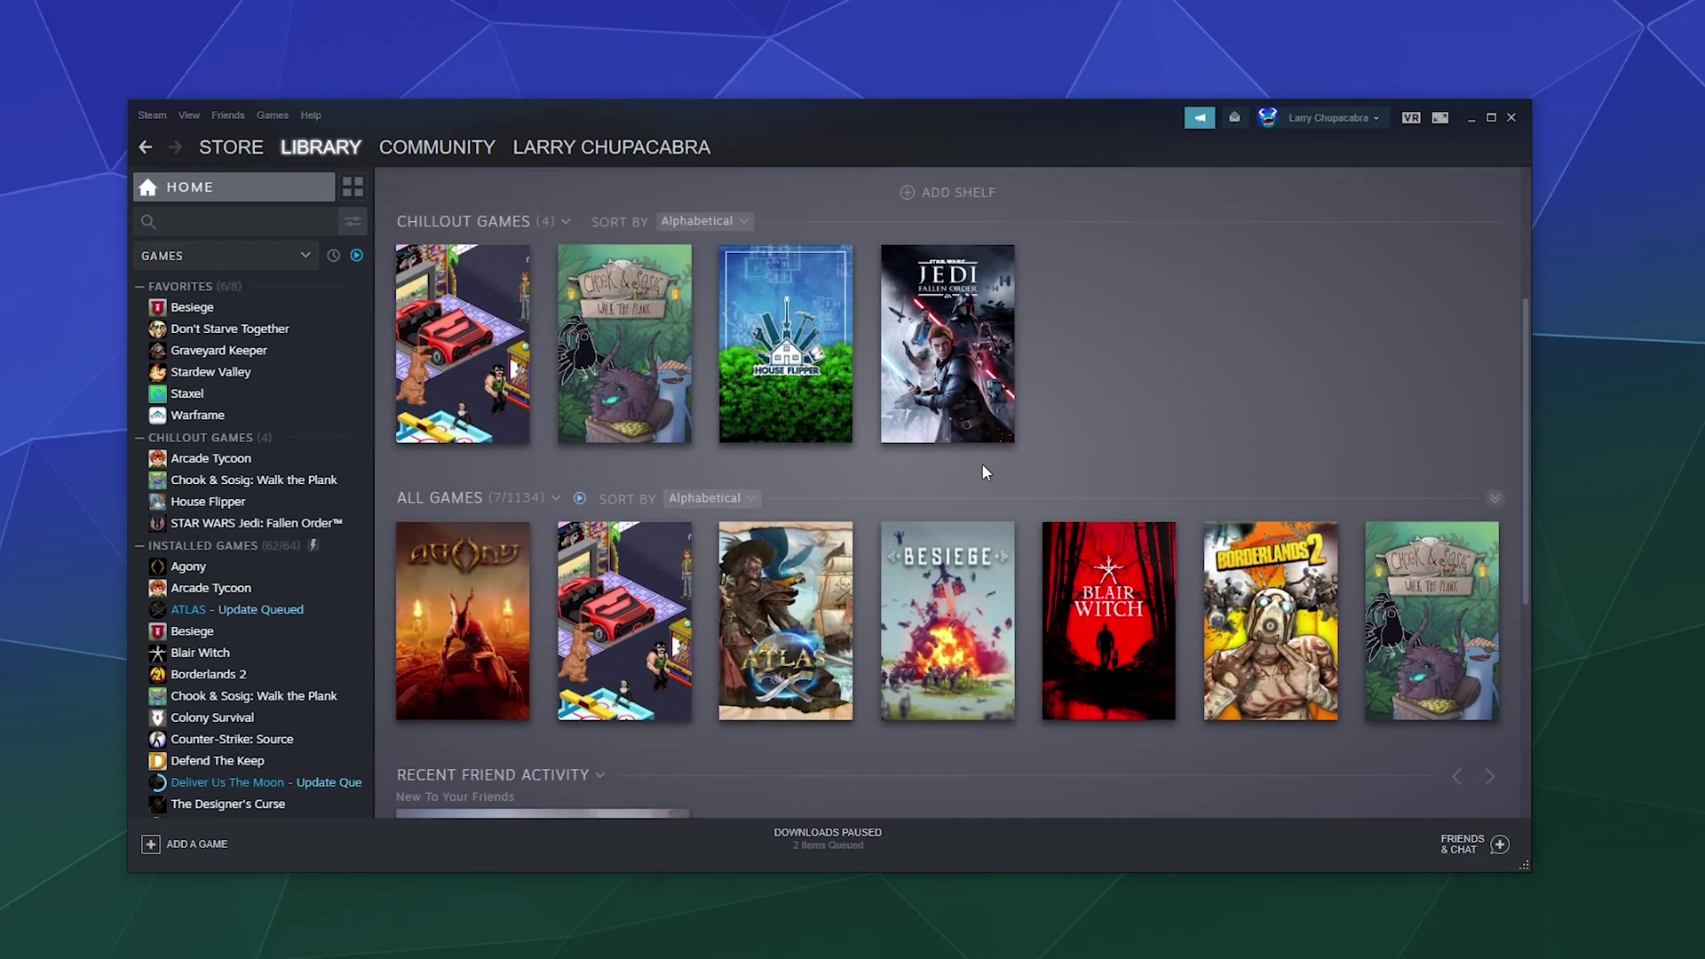
left_click(786, 355)
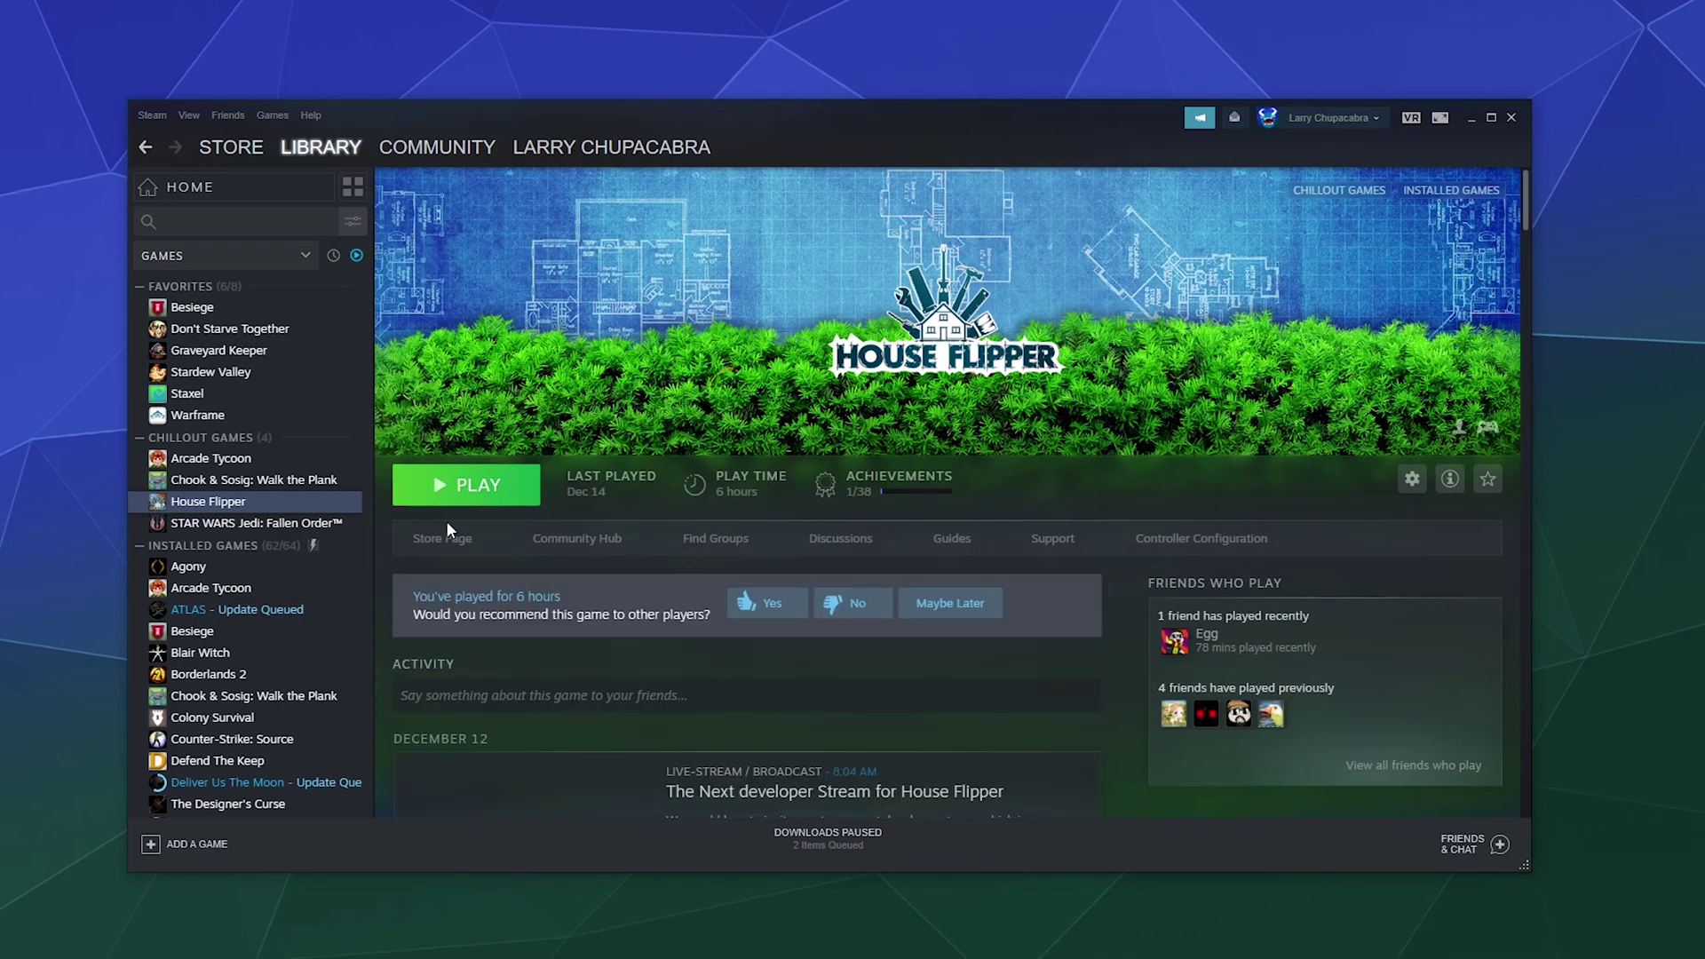
left_click(182, 186)
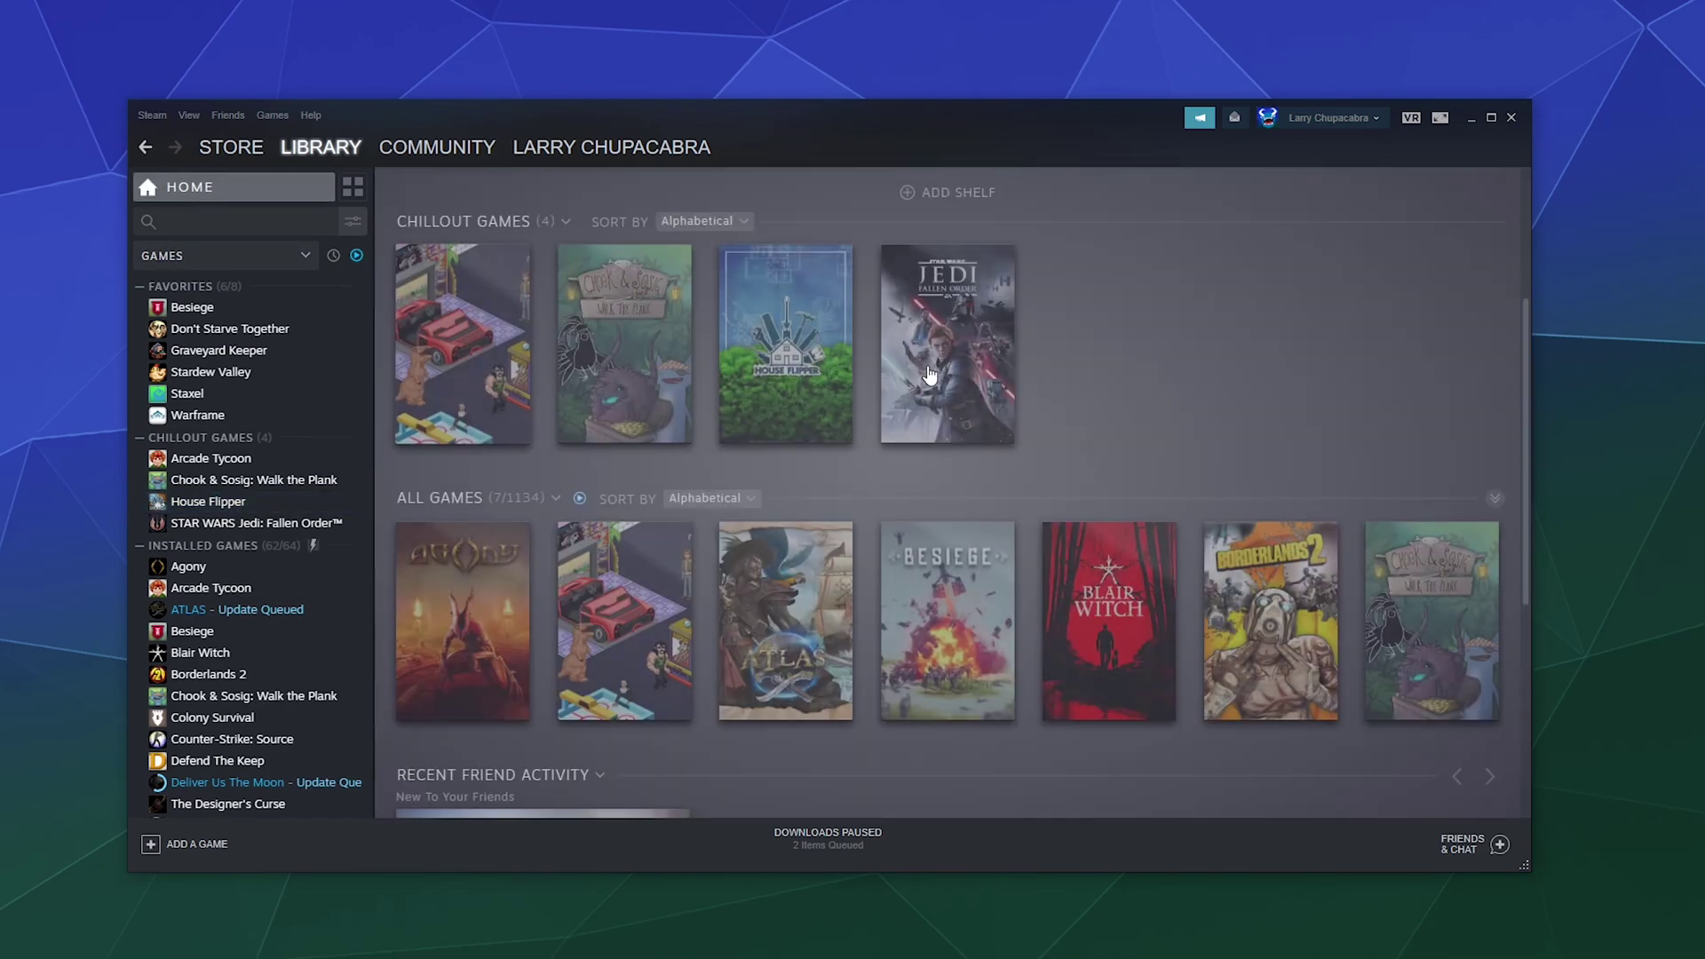
Move Recent Games to the top and Chillout Games above All Games, then confirm with Done.
scroll(928, 390, "up", 2)
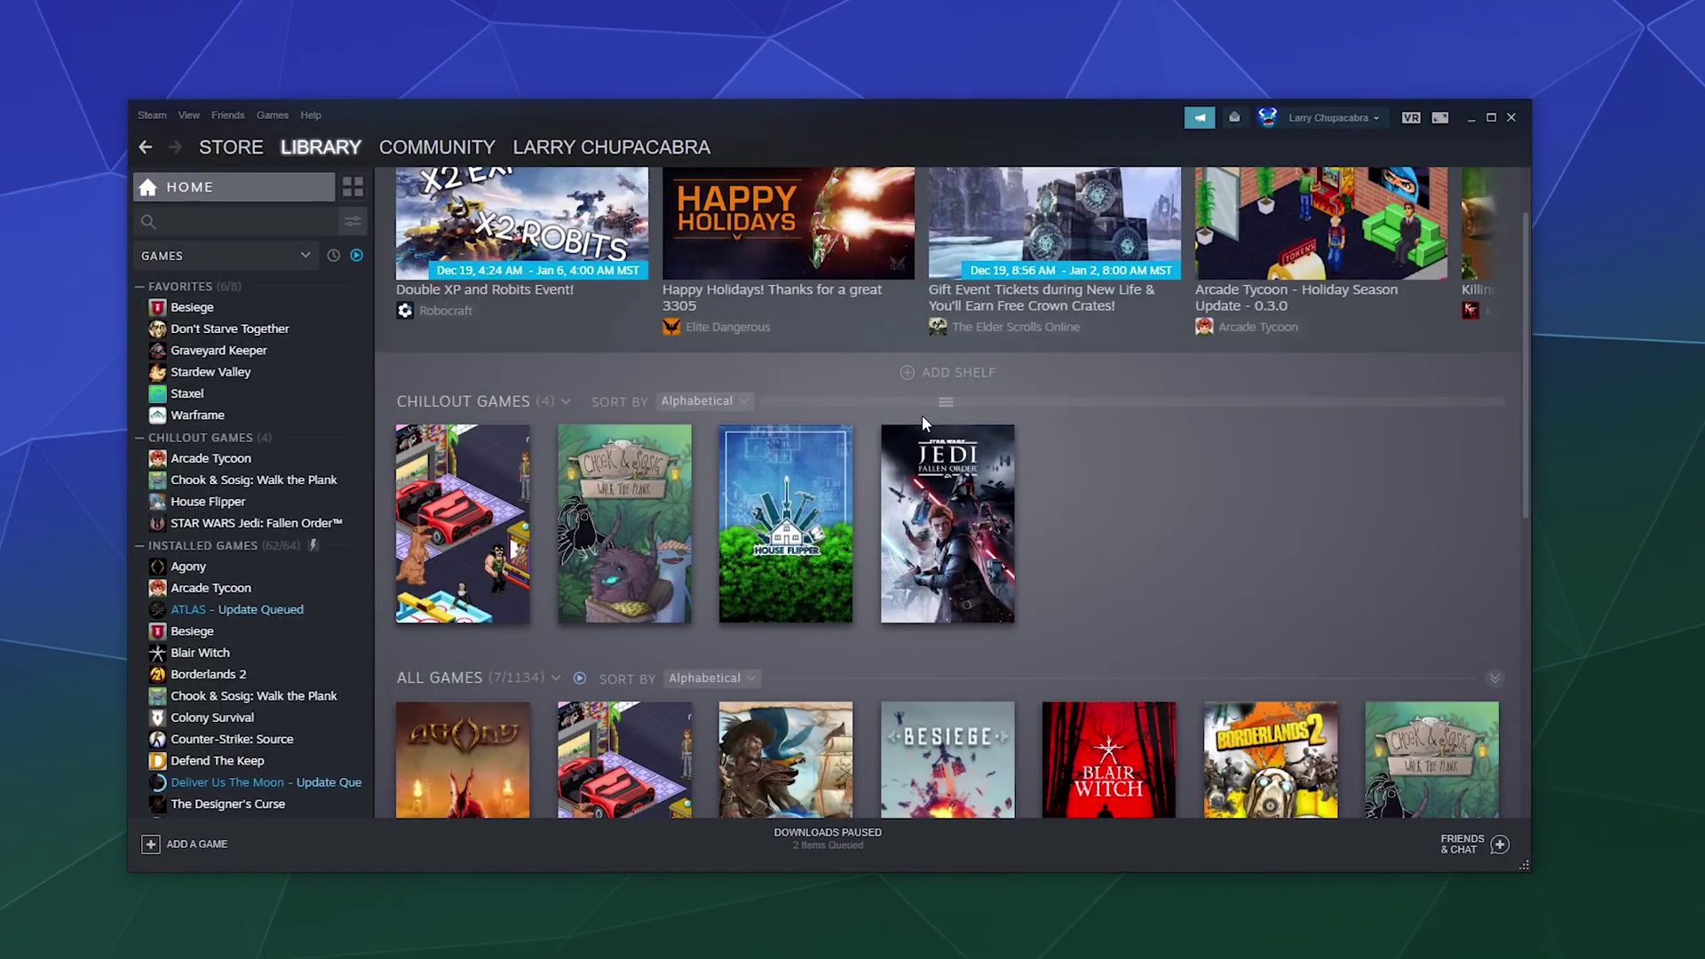
mouse_move(941, 400)
left_mouse_down()
mouse_move(932, 627)
mouse_move(951, 563)
mouse_move(951, 518)
mouse_move(931, 679)
mouse_move(933, 484)
mouse_move(929, 667)
mouse_move(924, 571)
mouse_move(922, 607)
left_mouse_up()
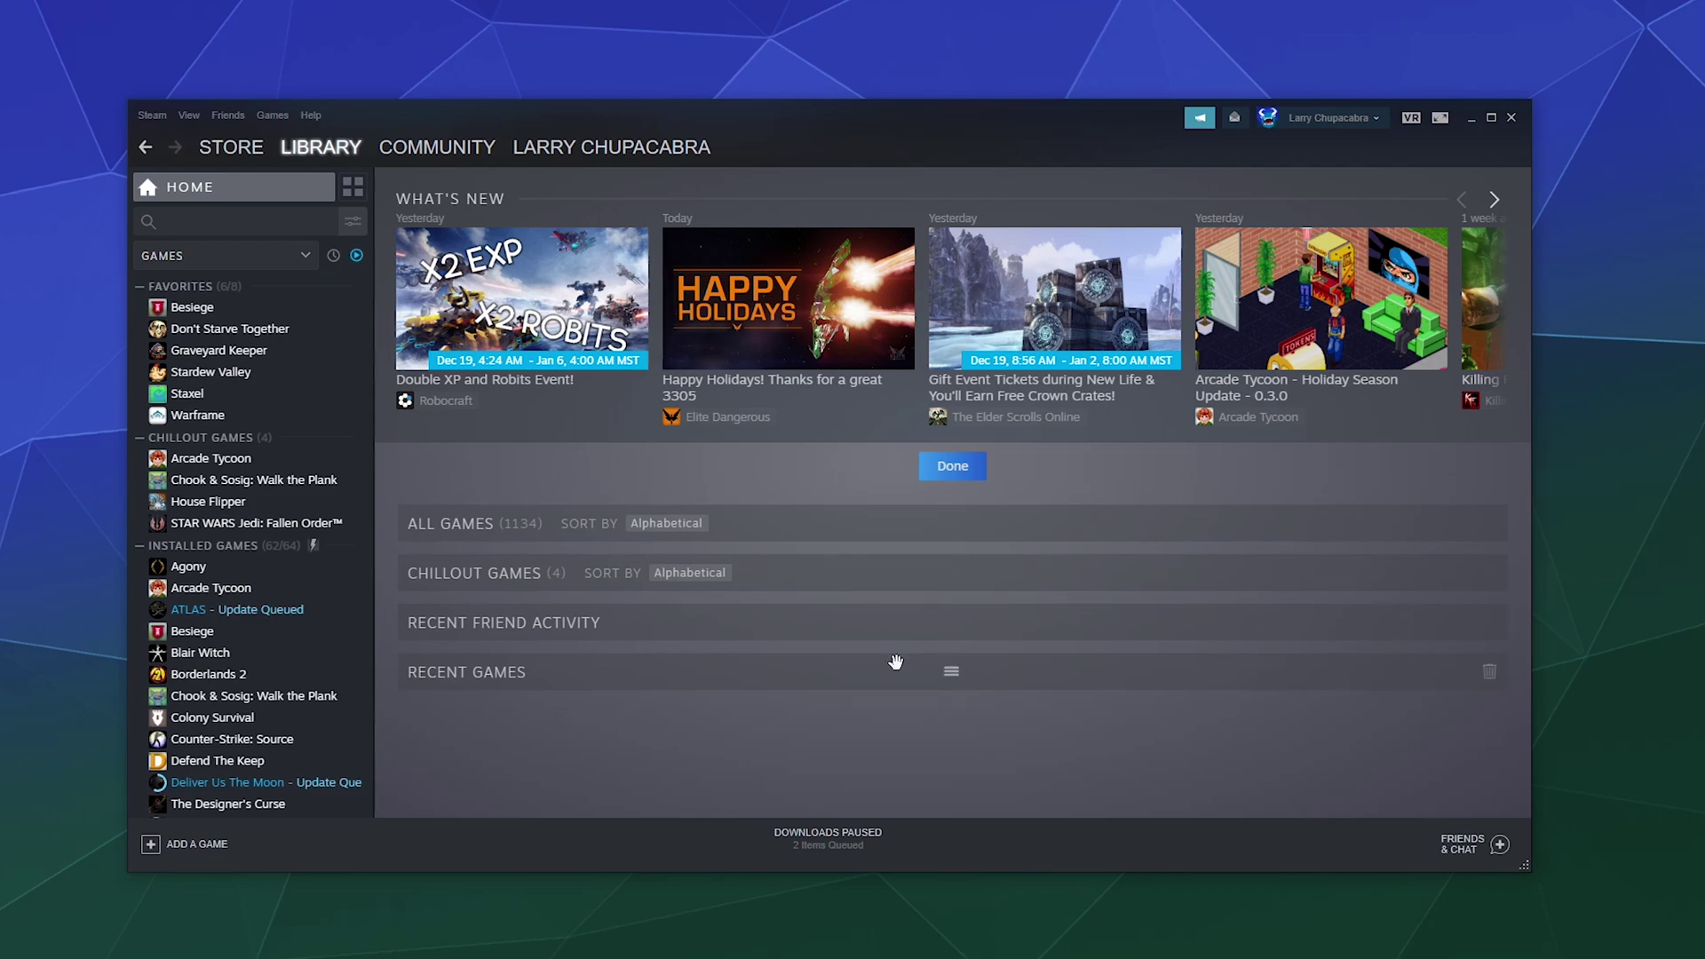
mouse_move(951, 671)
left_mouse_down()
mouse_move(960, 495)
mouse_move(957, 519)
left_mouse_up()
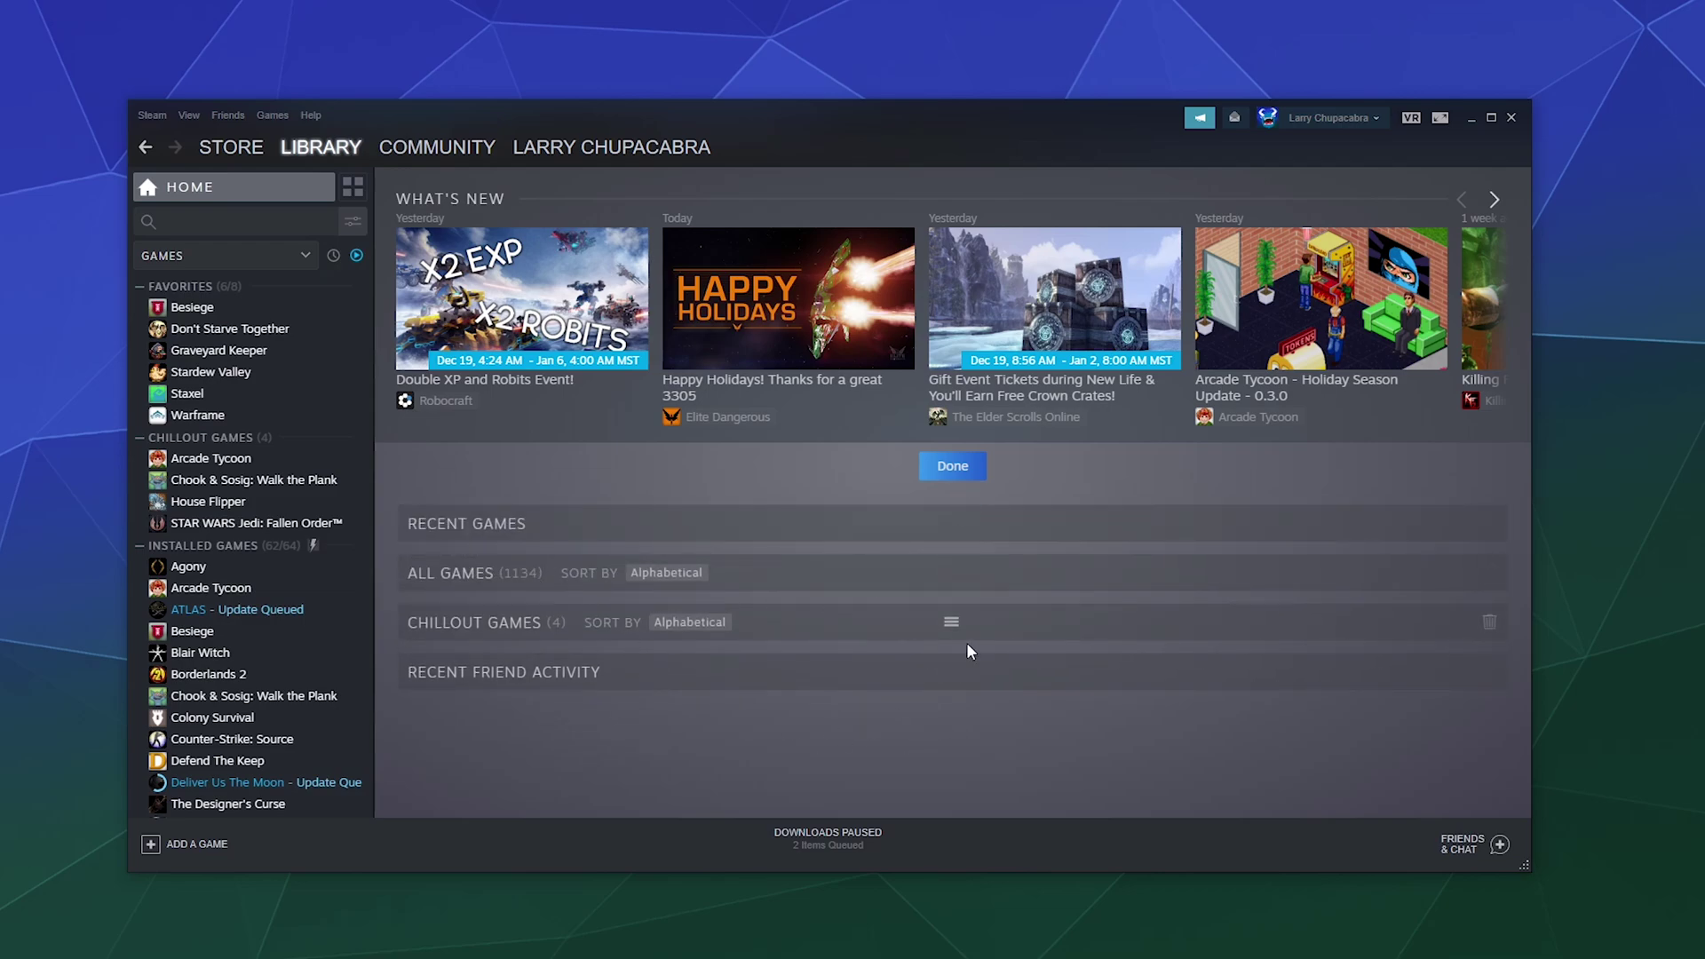
left_click_drag(952, 617, 947, 572)
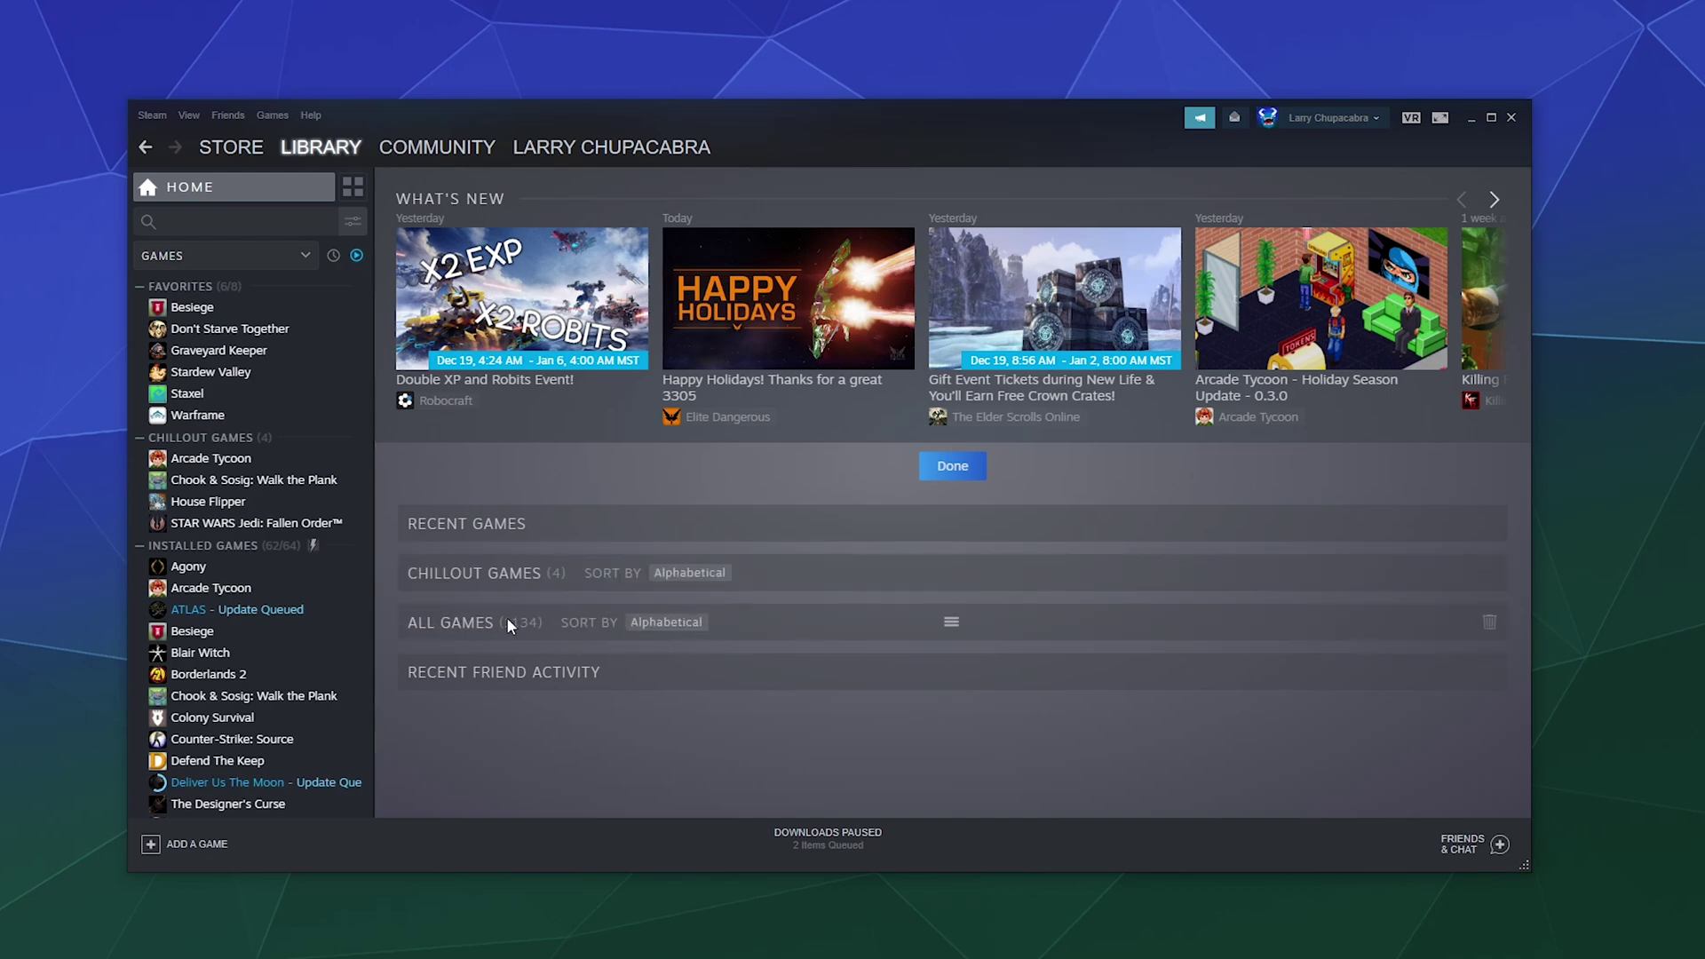
left_click(964, 486)
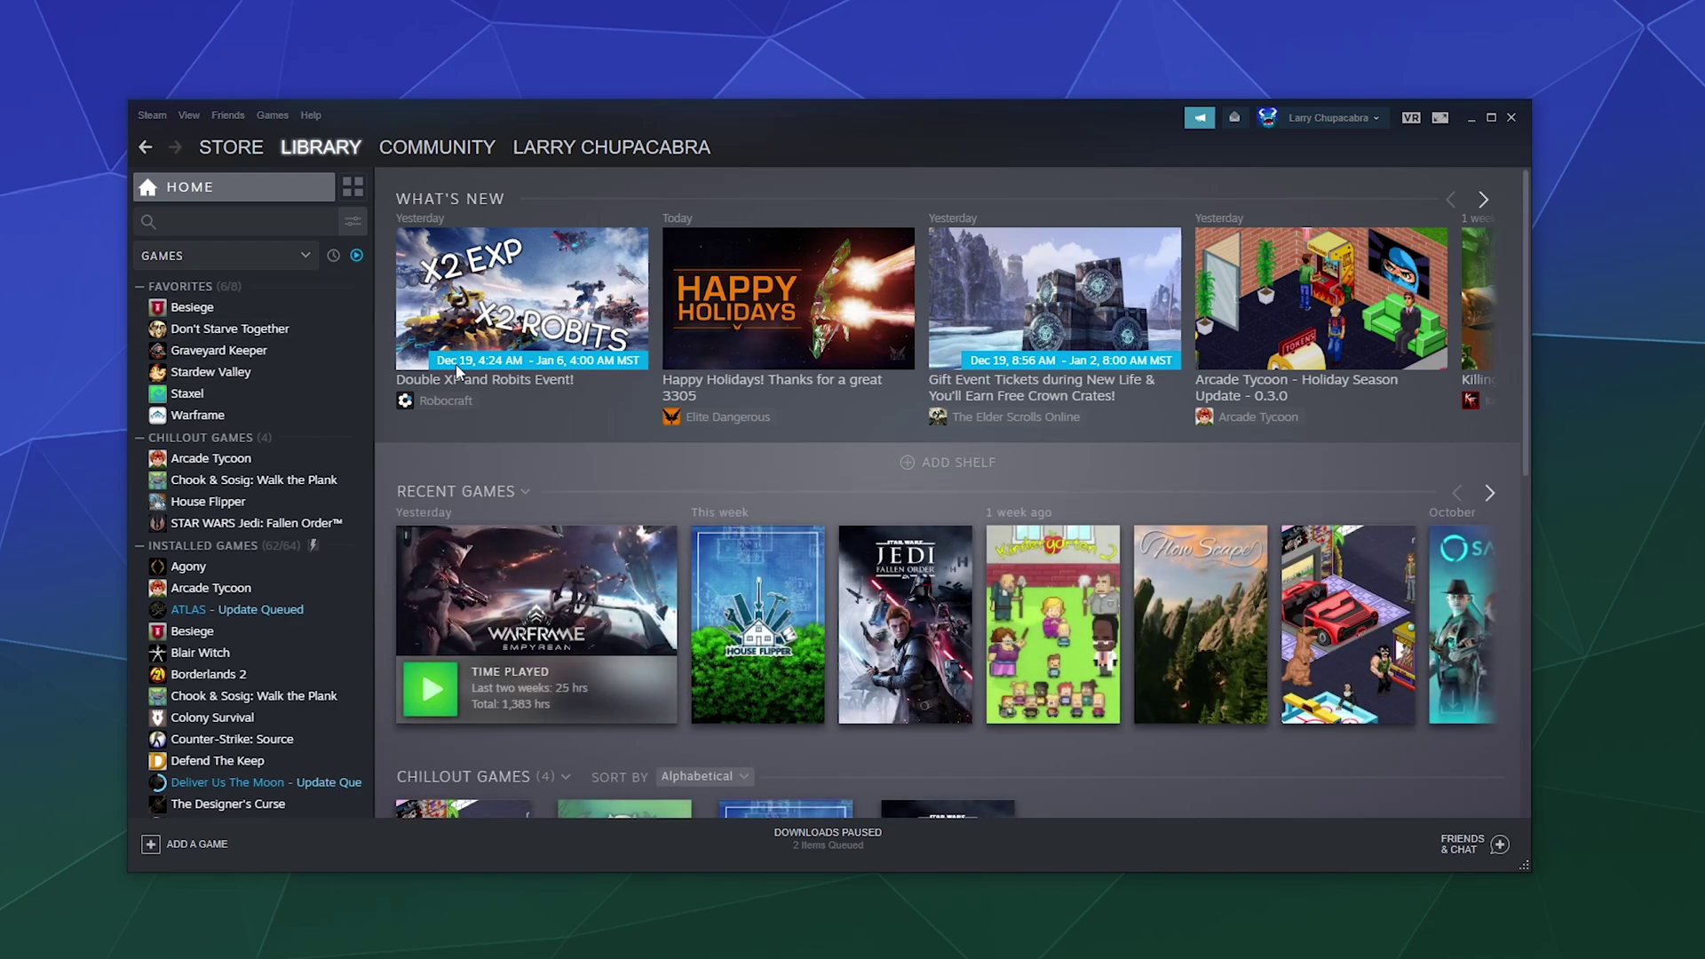
left_click(309, 256)
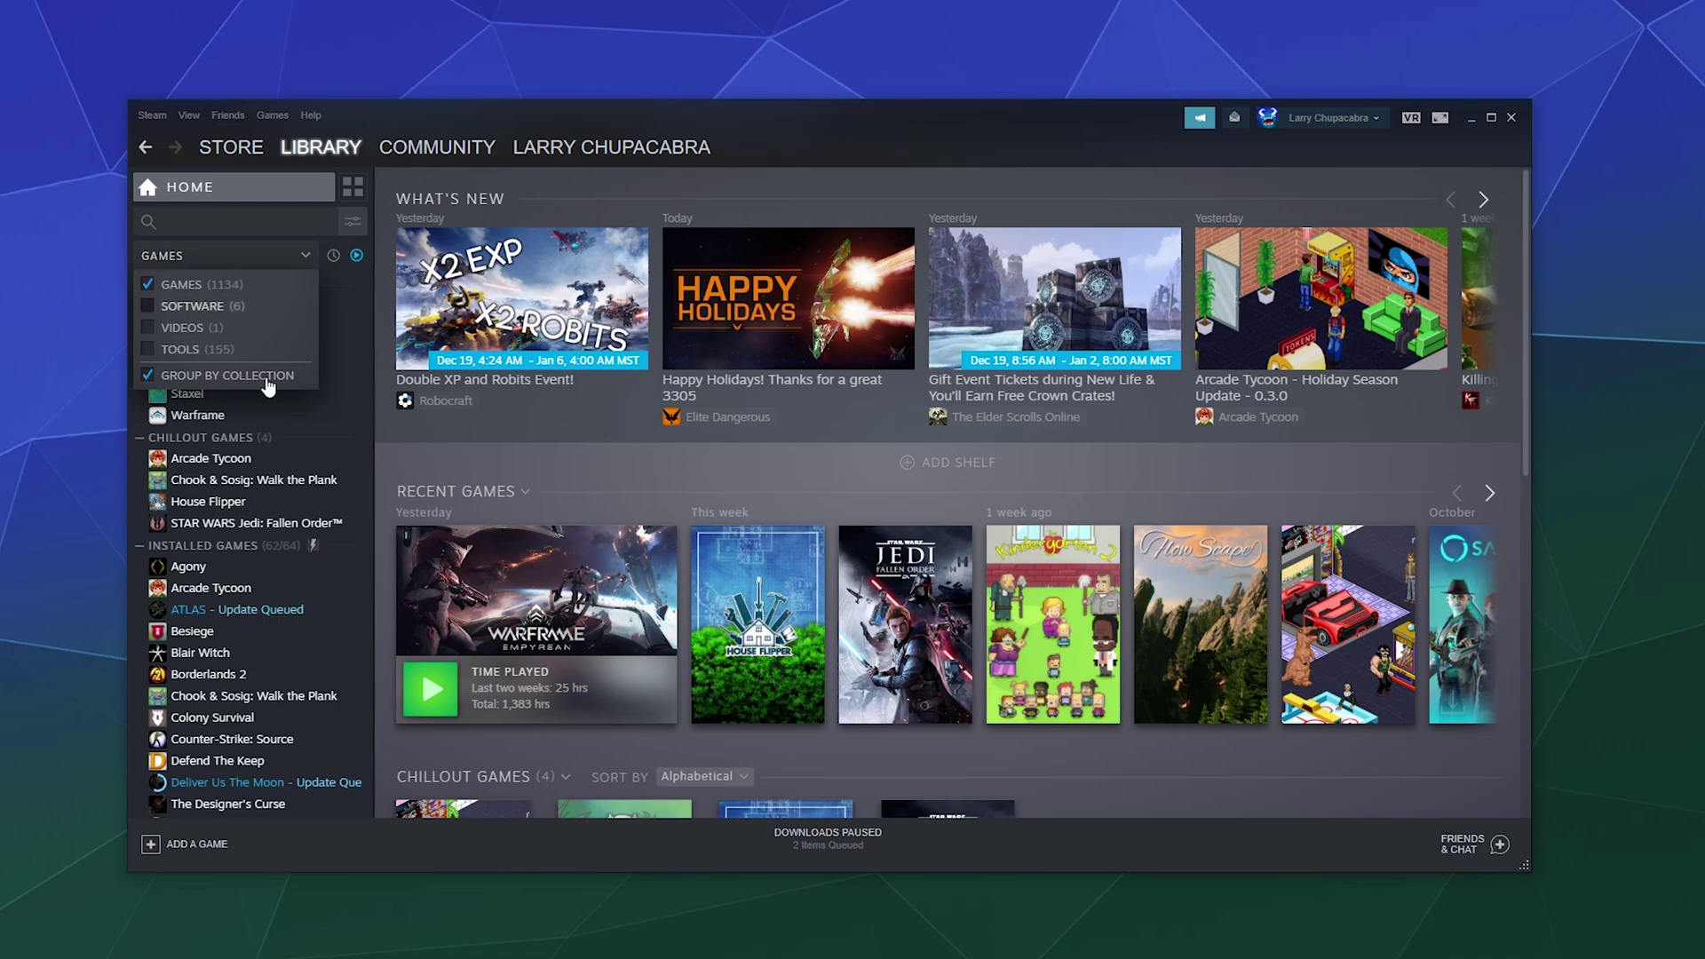
left_click(515, 475)
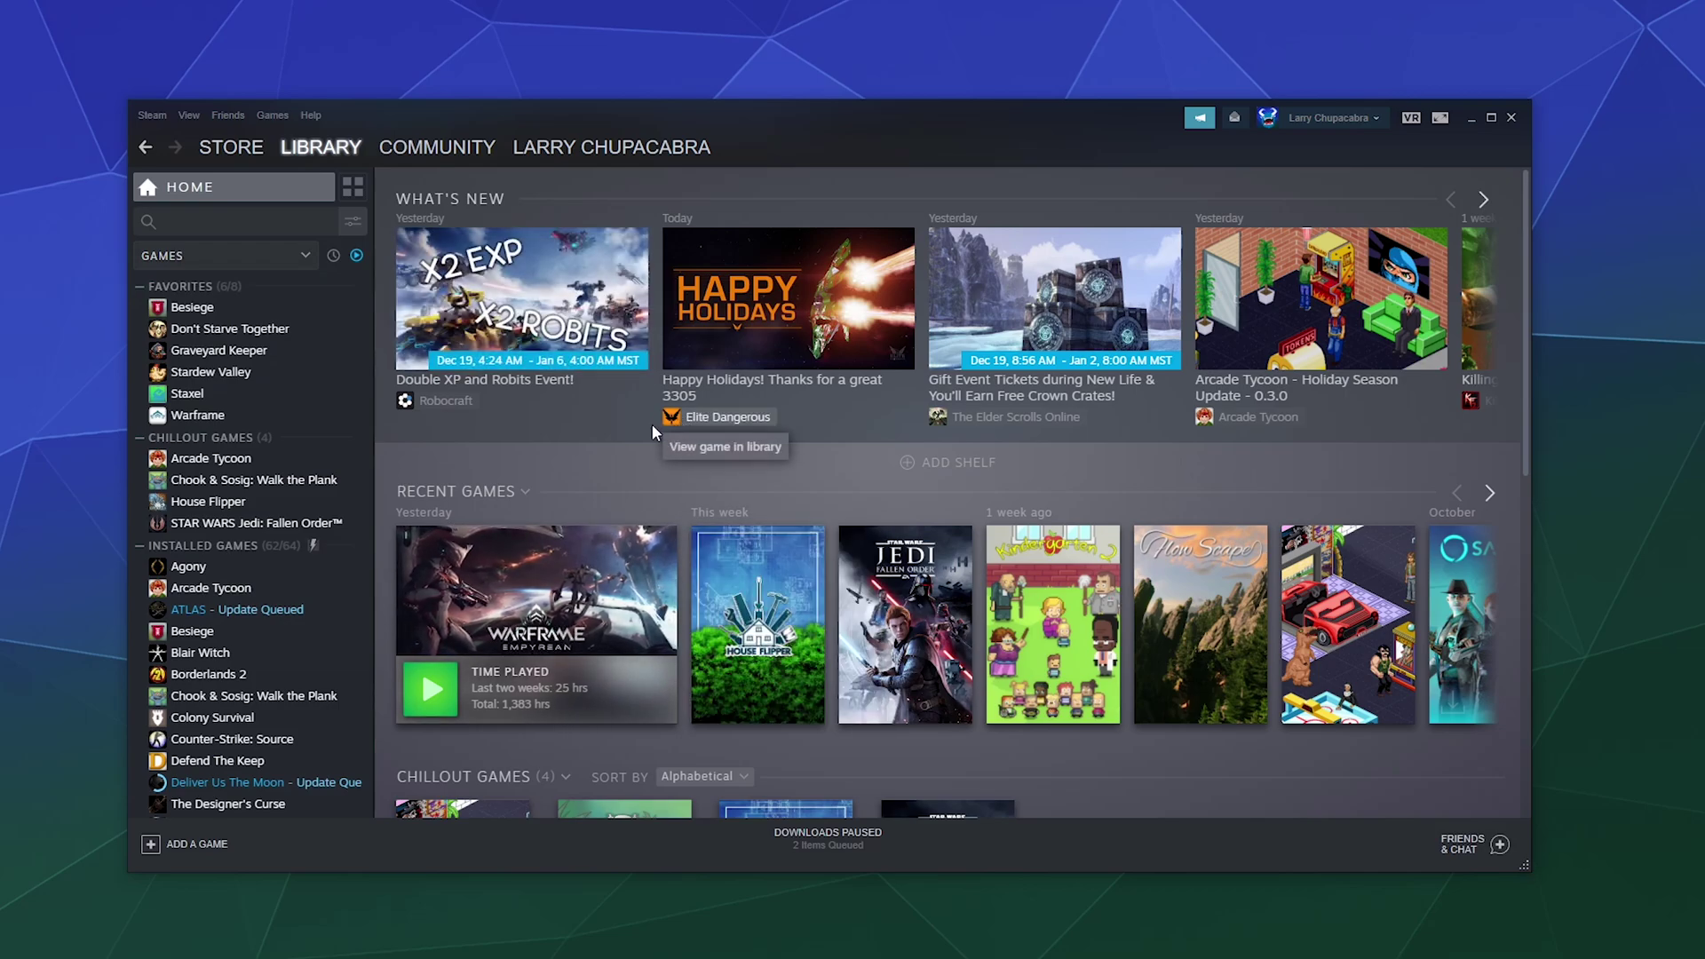
scroll(652, 424, "down", 6)
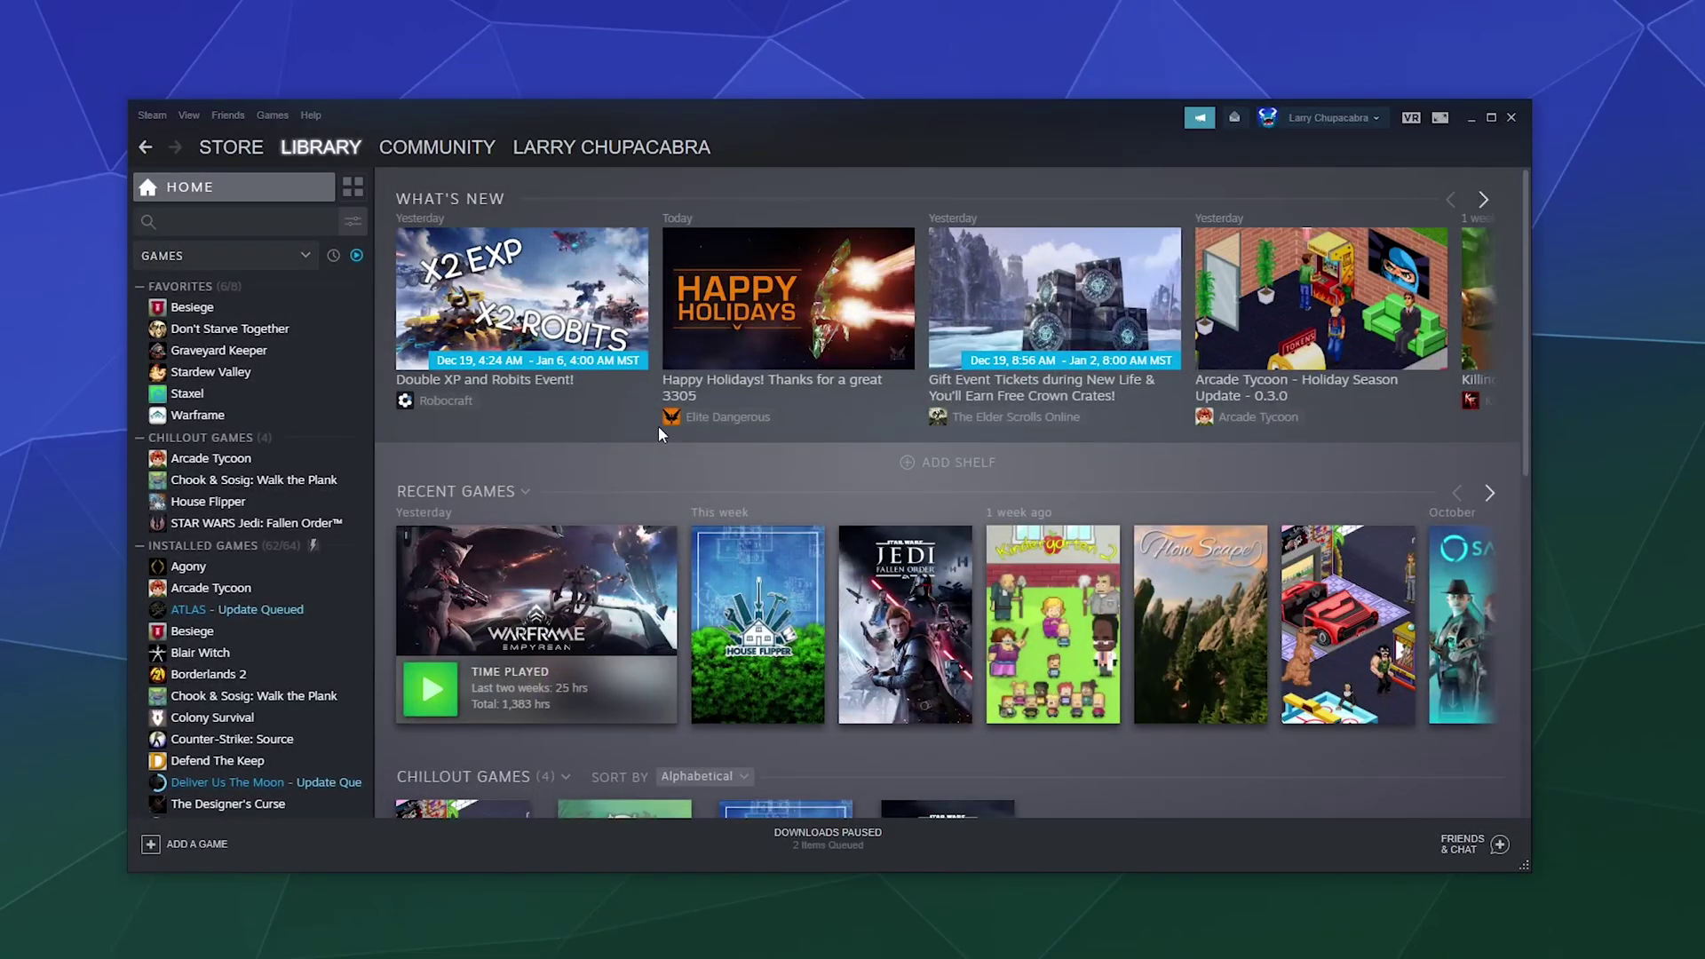
scroll(658, 433, "down", 5)
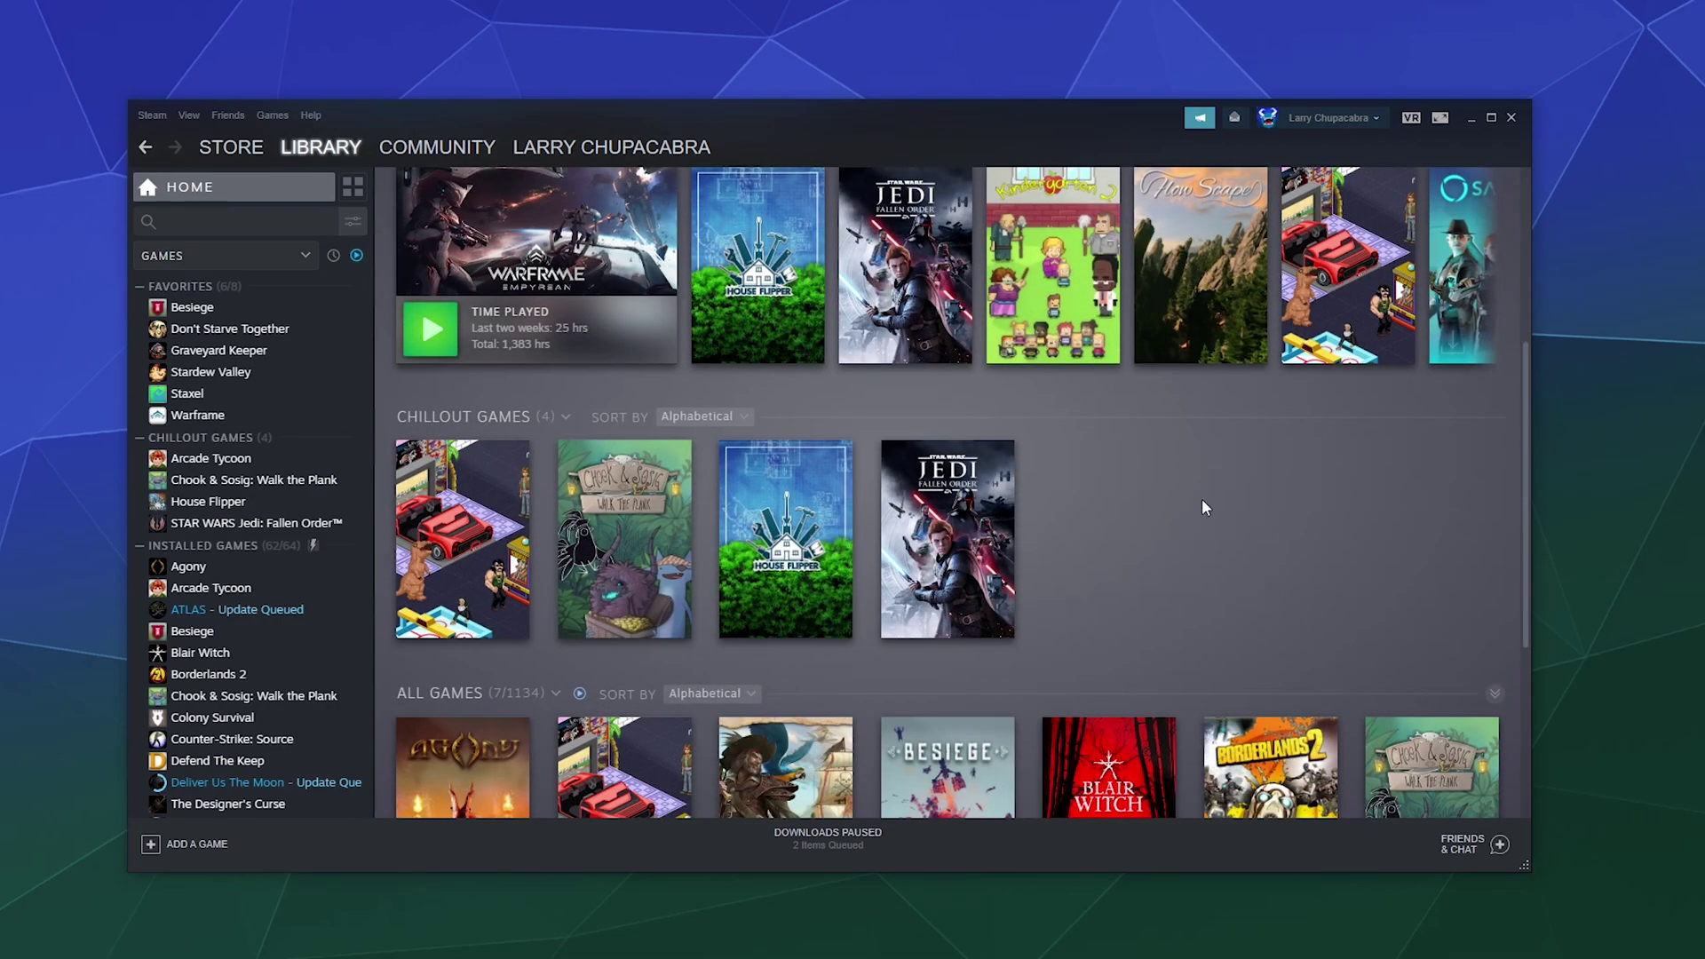
scroll(1185, 475, "down", 3)
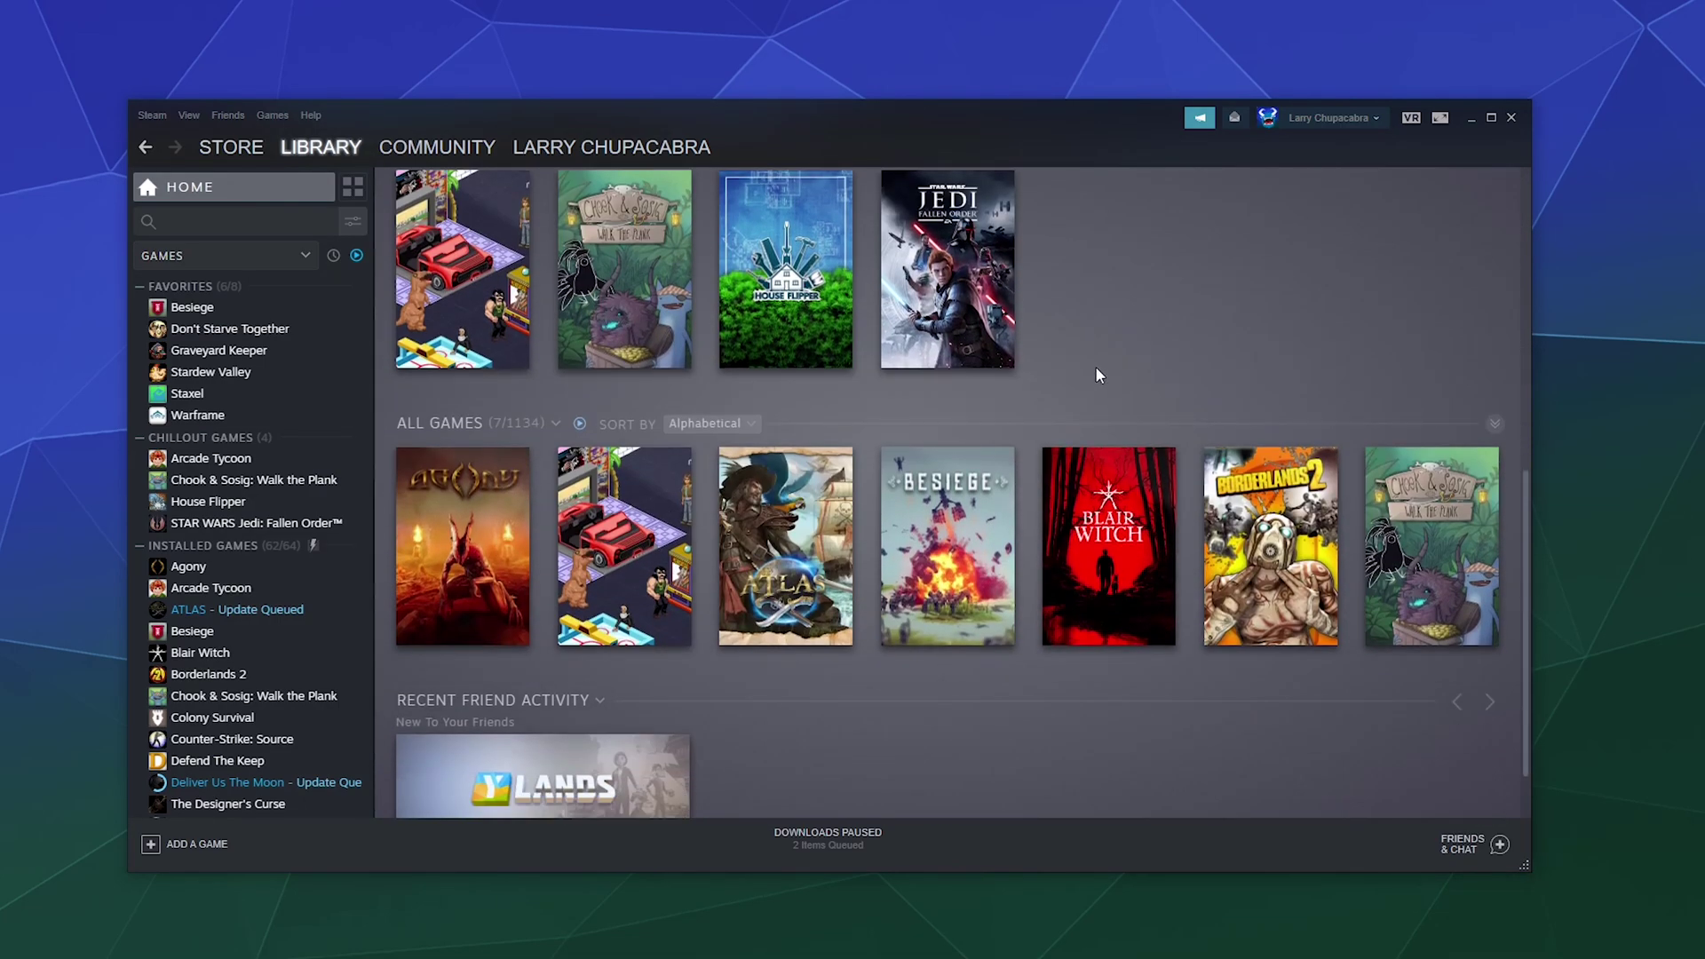
scroll(1095, 369, "up", 8)
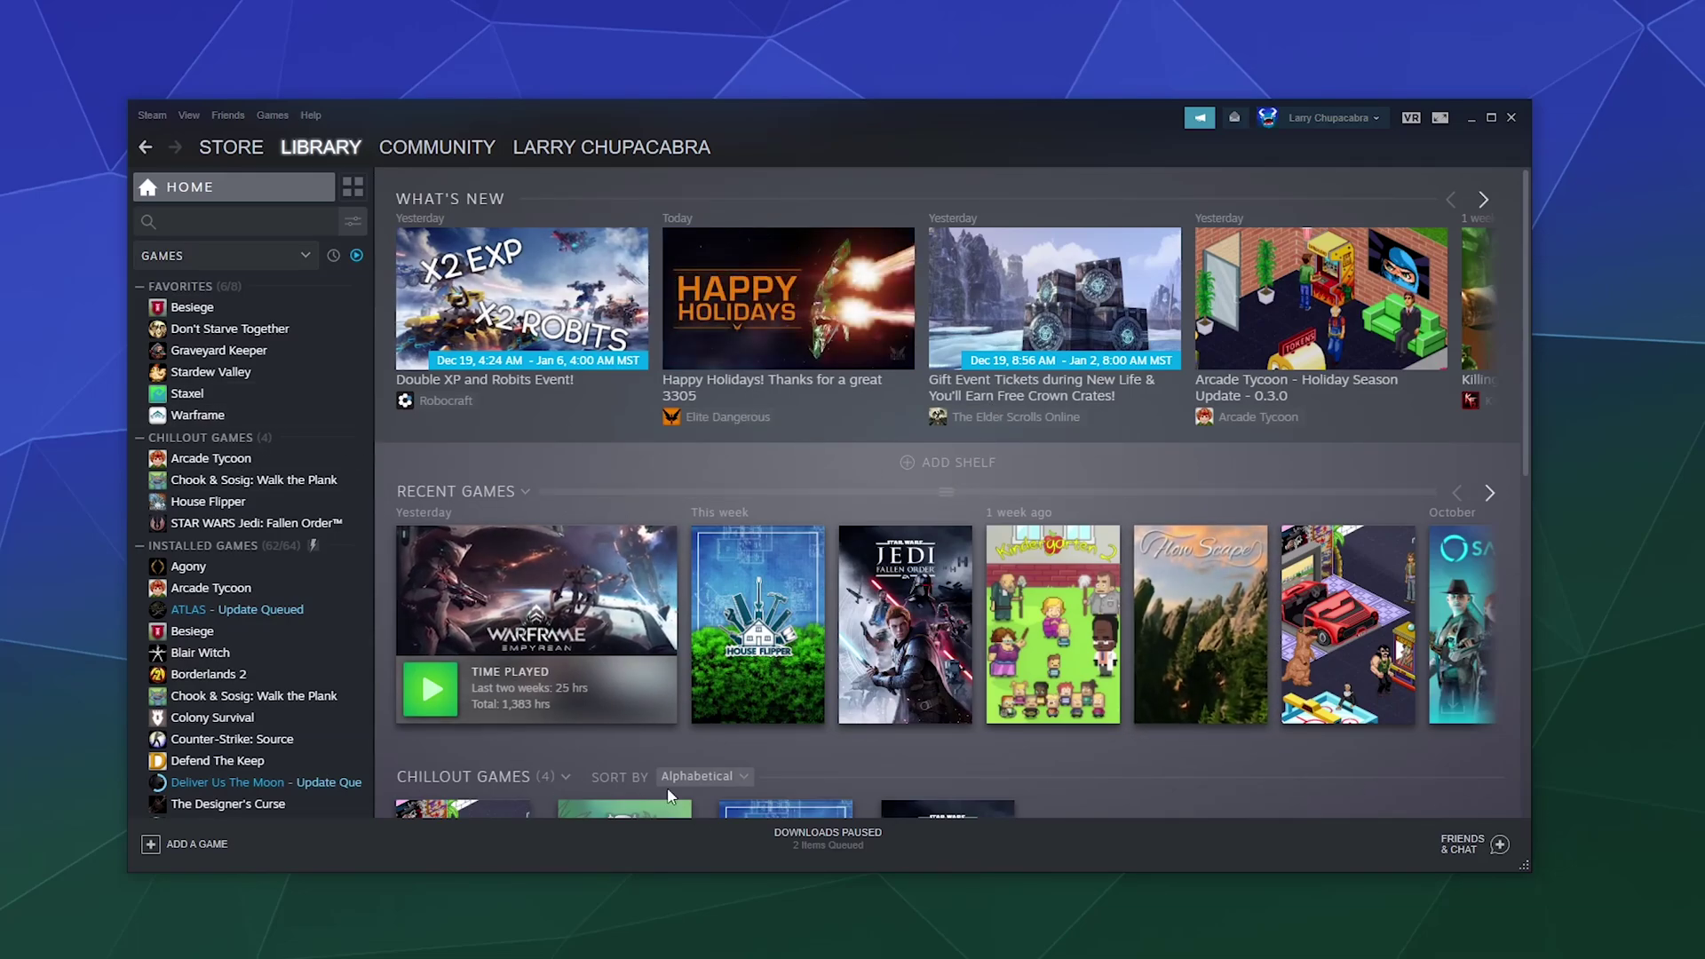
scroll(1188, 782, "down", 4)
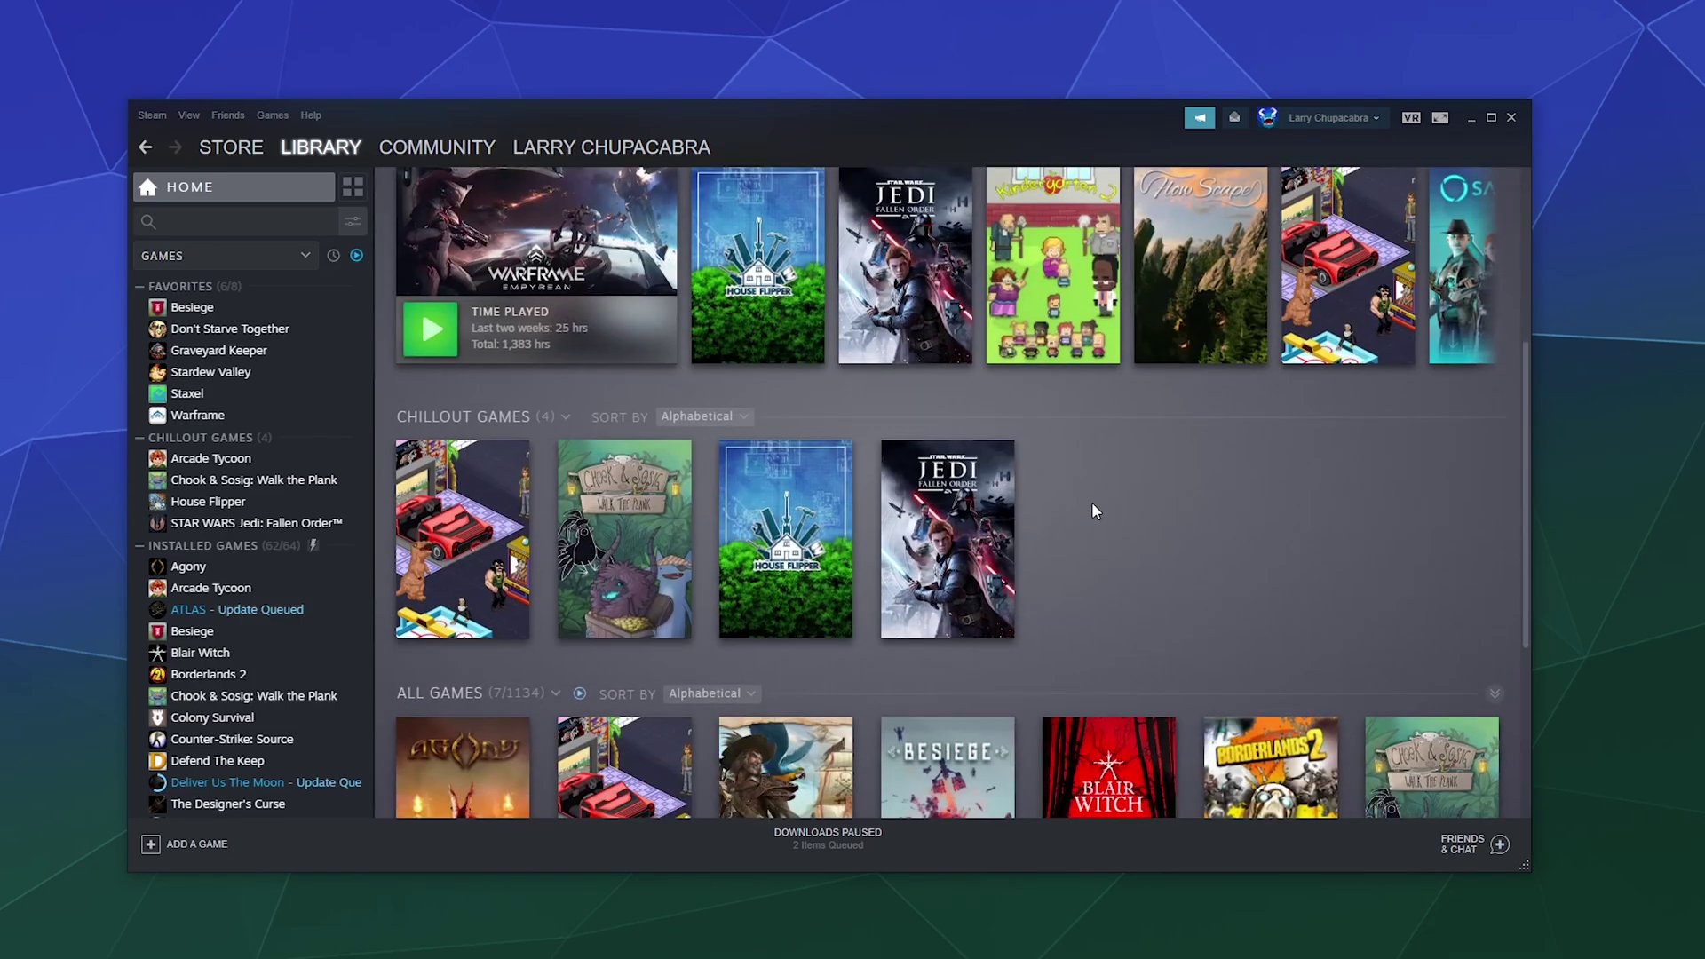
scroll(1090, 502, "down", 3)
scroll(1025, 476, "up", 2)
scroll(1026, 476, "up", 5)
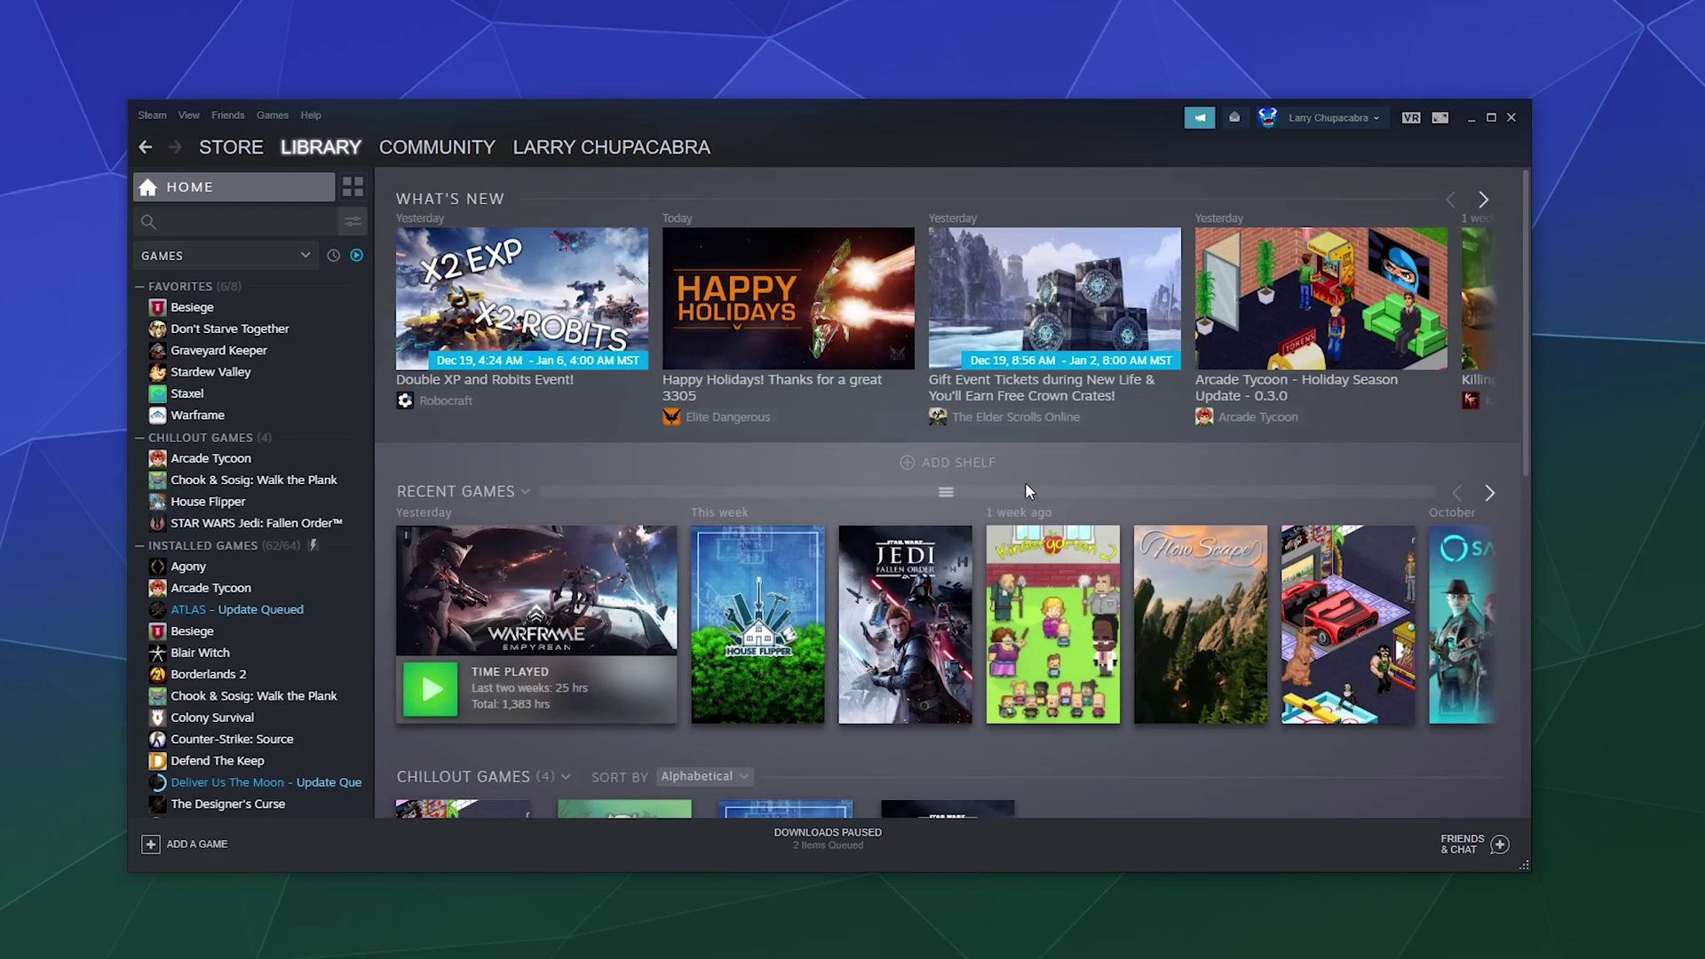